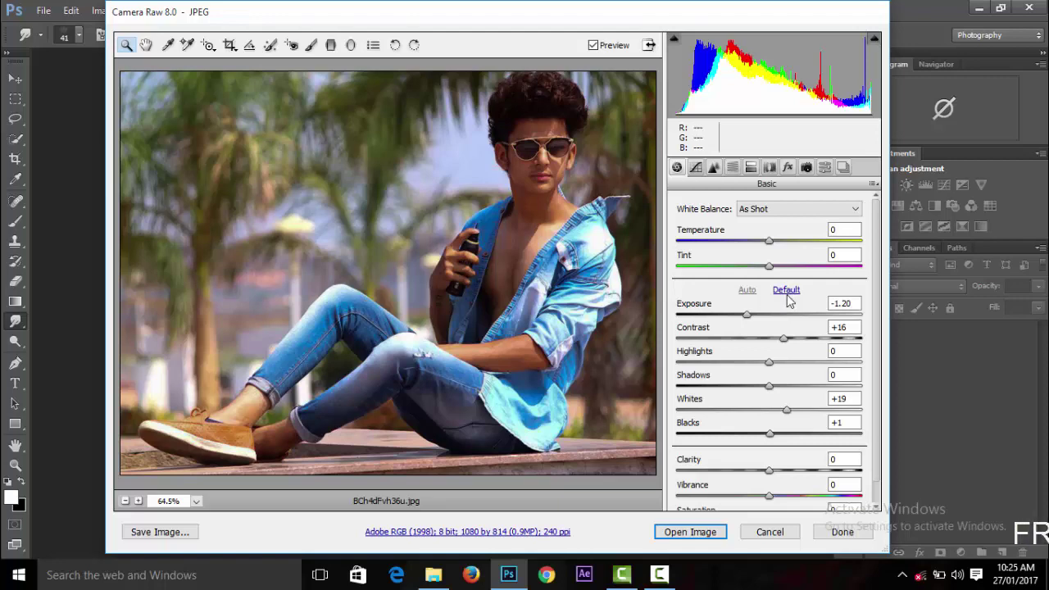
Reset Camera Raw defaults and set Blacks +100, Clarity +19, Shadows +100, Highlights -100, then open the photo
{"action": "left_click", "coordinate": [786, 290]}
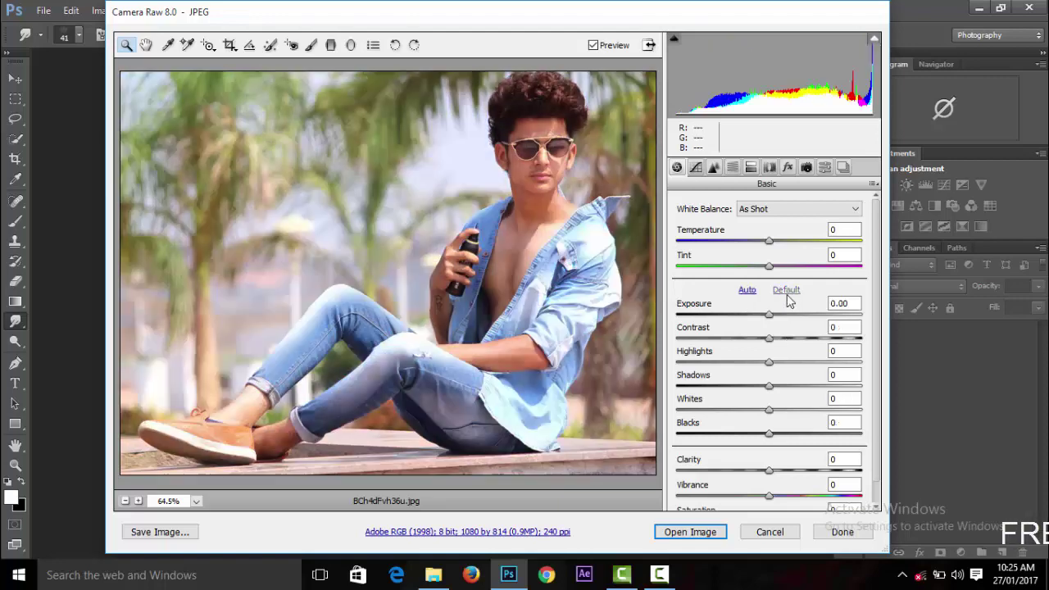
{"action": "left_click_drag", "start_coordinate": [814, 434], "coordinate": [882, 438]}
{"action": "left_click_drag", "start_coordinate": [768, 471], "coordinate": [786, 471]}
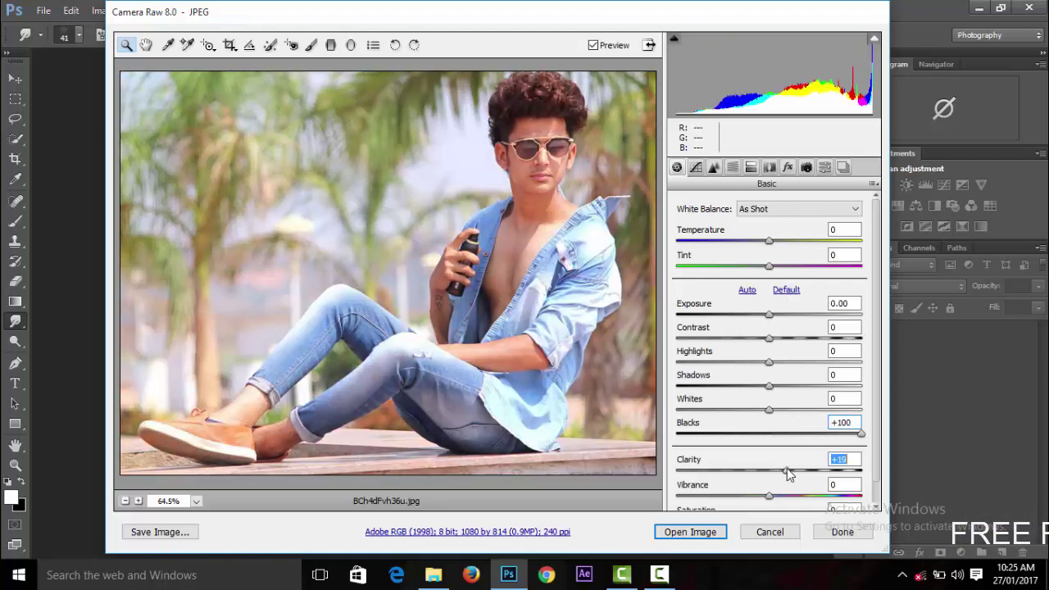
{"action": "left_click_drag", "start_coordinate": [768, 385], "coordinate": [869, 385]}
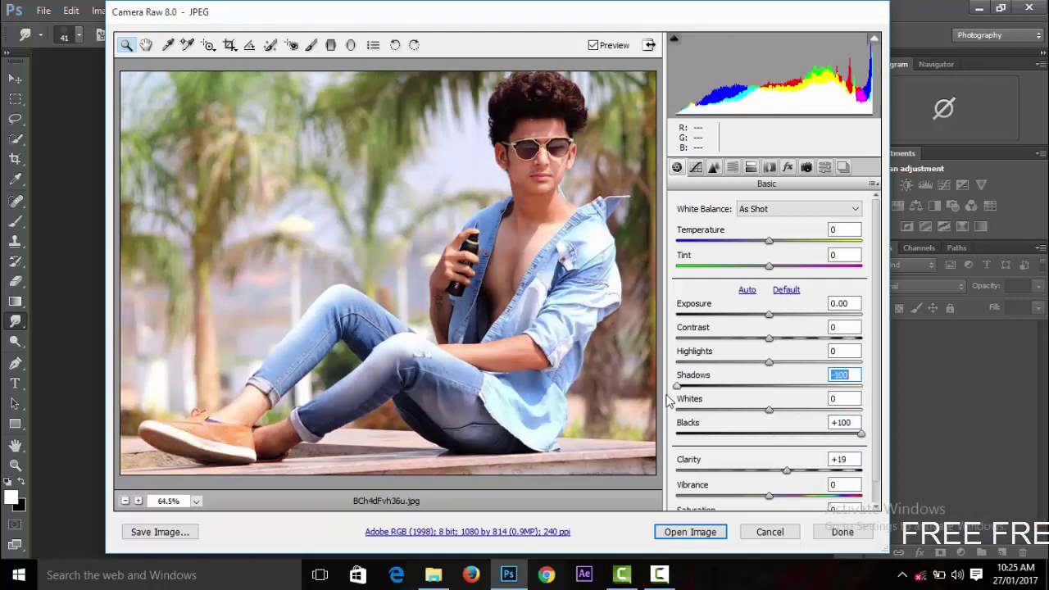
{"action": "left_click", "coordinate": [604, 442], "text": "alt"}
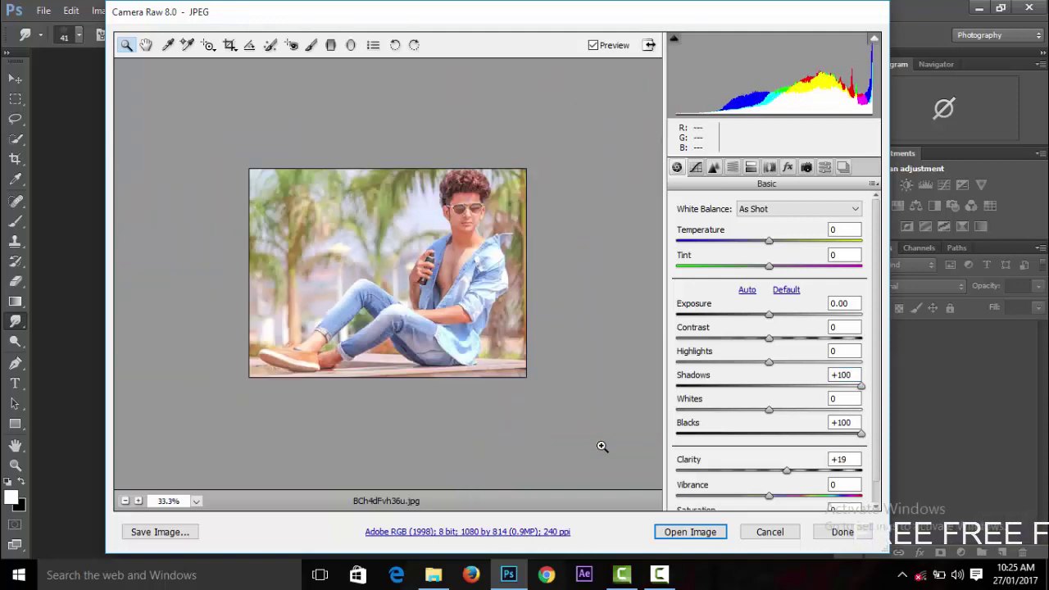
{"action": "left_click_drag", "start_coordinate": [770, 365], "coordinate": [678, 364]}
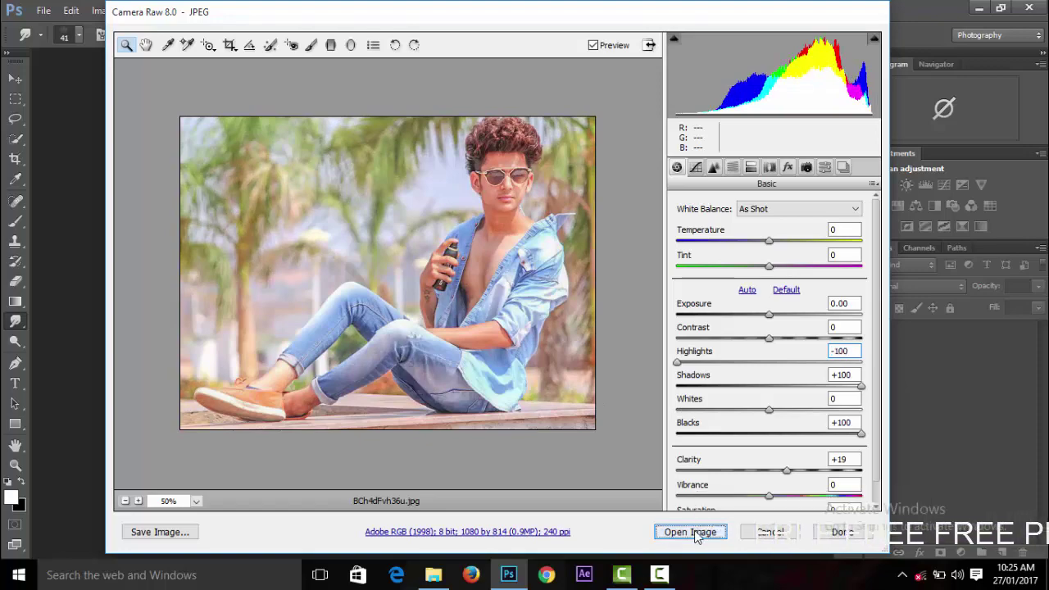
{"action": "left_click", "coordinate": [692, 533]}
Dock the photo window and zoom the view to 200% for detail work
{"action": "left_click", "coordinate": [15, 77]}
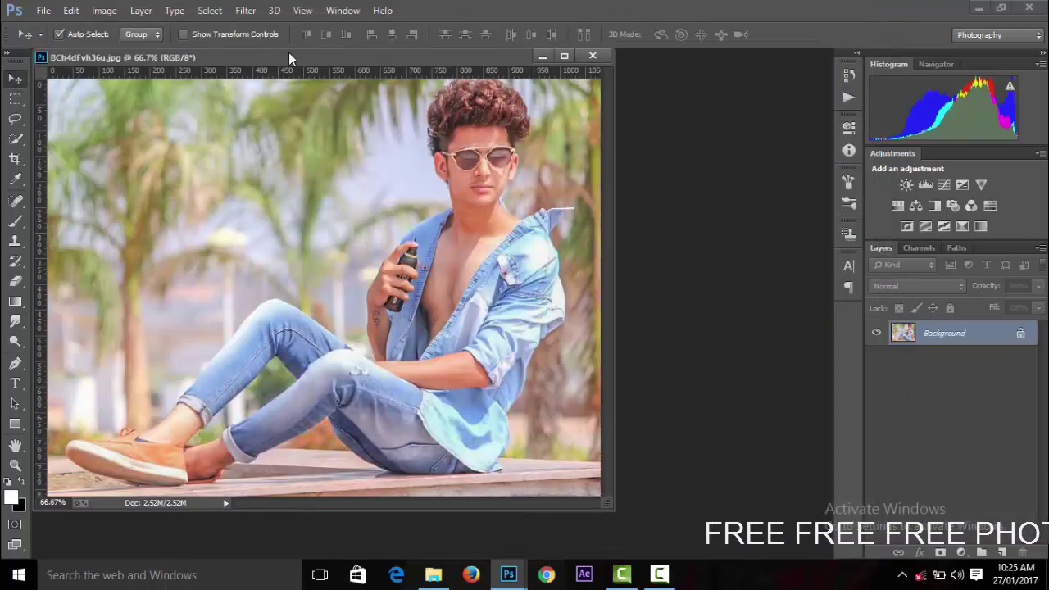
{"action": "left_click_drag", "start_coordinate": [288, 52], "coordinate": [334, 55]}
{"action": "key", "text": "ctrl+minus"}
{"action": "key", "text": "ctrl+minus"}
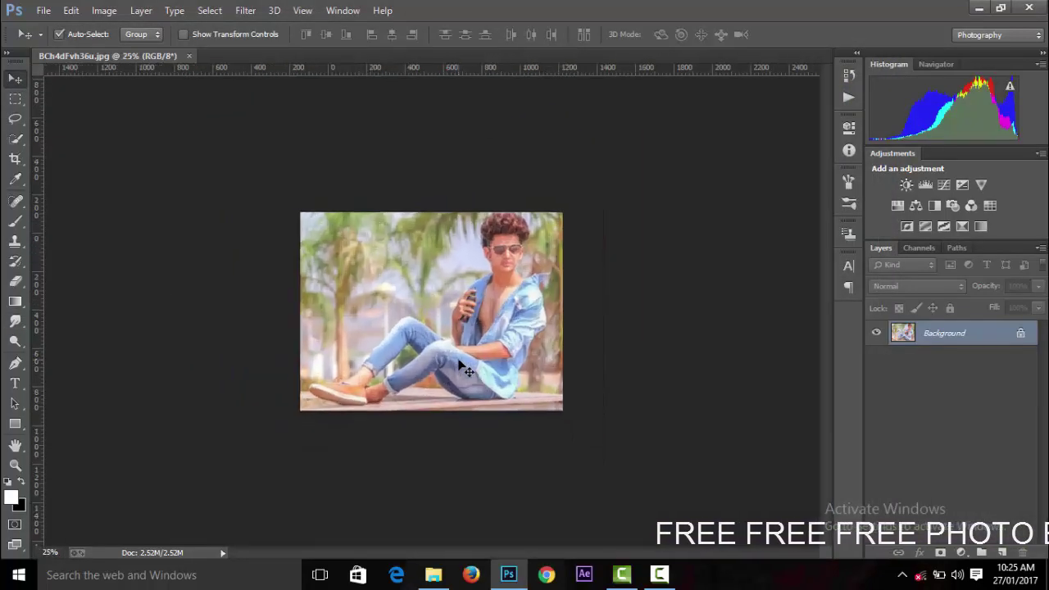
{"action": "key", "text": "ctrl+plus"}
{"action": "key", "text": "ctrl+plus"}
{"action": "key", "text": "ctrl+plus"}
{"action": "key", "text": "ctrl+plus"}
{"action": "left_click_drag", "start_coordinate": [516, 550], "coordinate": [581, 550]}
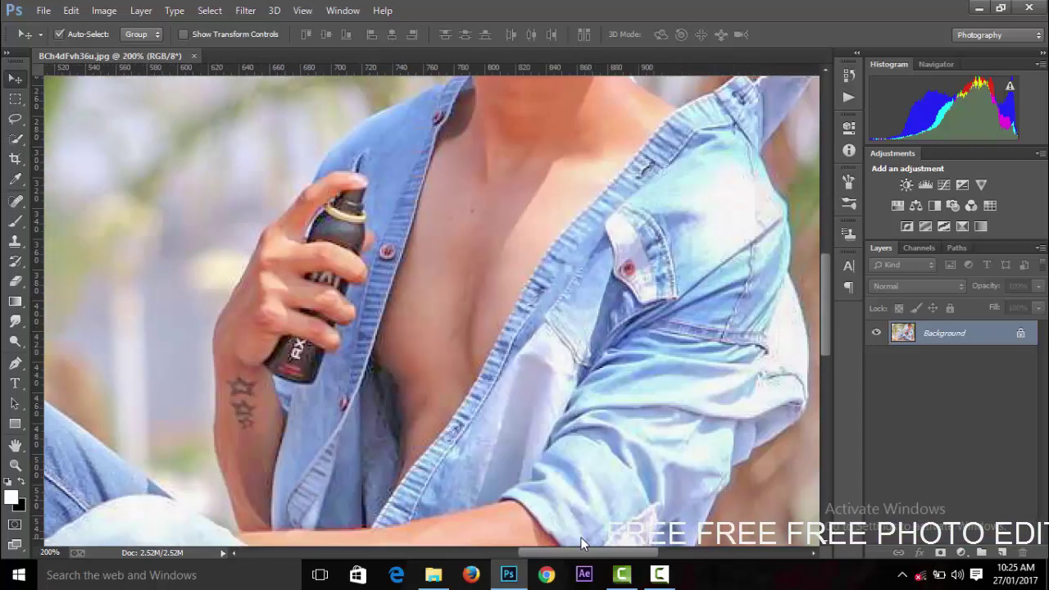
{"action": "left_click_drag", "start_coordinate": [825, 296], "coordinate": [825, 201]}
{"action": "scroll", "coordinate": [814, 206], "scroll_direction": "down", "scroll_amount": 1}
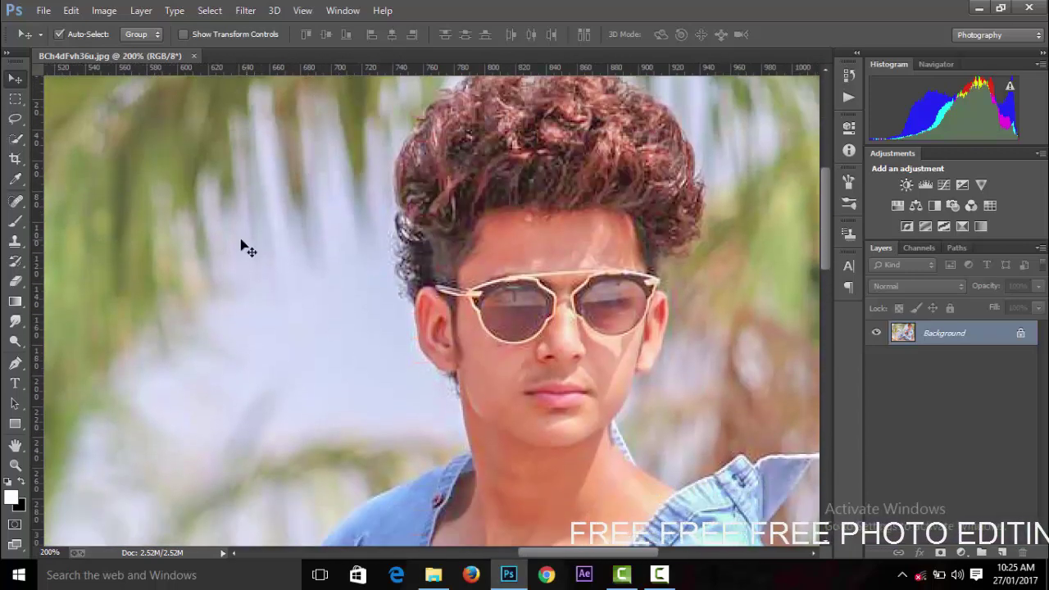
Smudge the face at 28% strength with 31 px, then 10 px brushes
{"action": "left_click", "coordinate": [15, 322]}
{"action": "left_click", "coordinate": [82, 338]}
{"action": "left_click", "coordinate": [78, 34]}
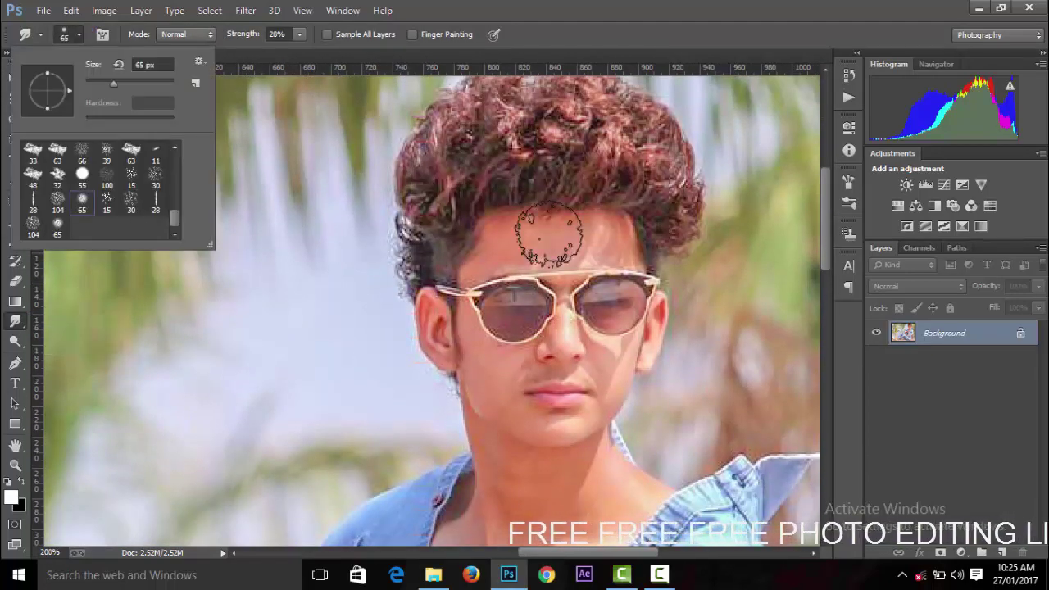
{"action": "left_click_drag", "start_coordinate": [104, 82], "coordinate": [113, 84]}
{"action": "key", "text": "Return"}
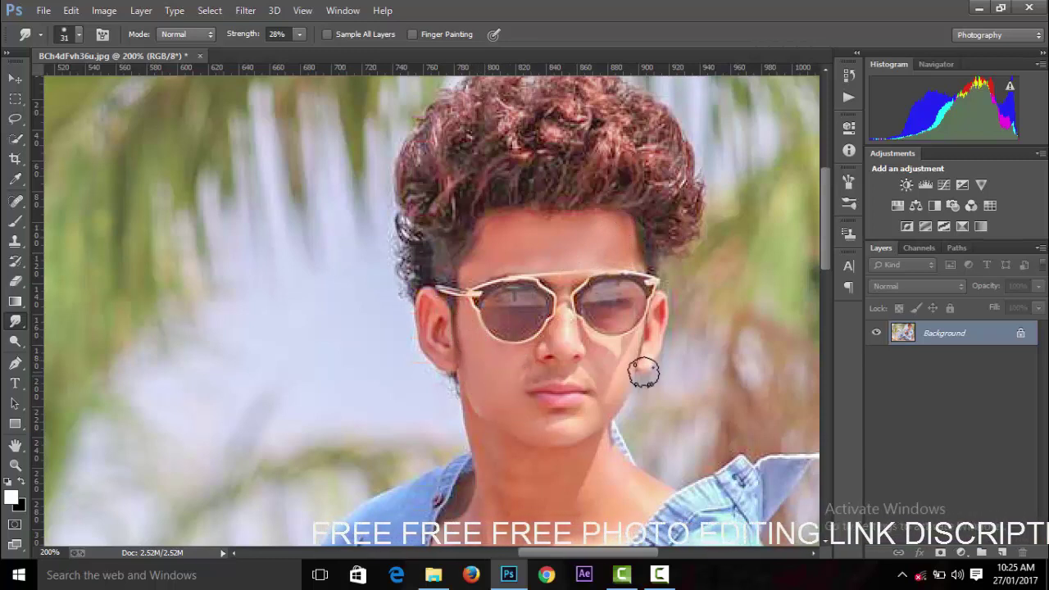
{"action": "left_click", "coordinate": [79, 35]}
{"action": "left_click_drag", "start_coordinate": [89, 78], "coordinate": [97, 82]}
{"action": "key", "text": "Return"}
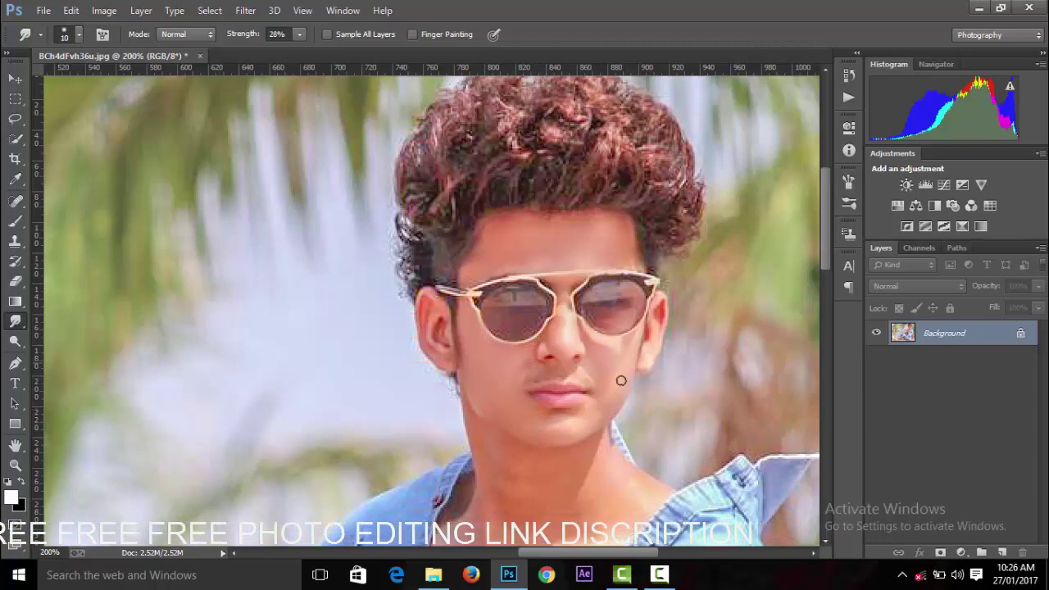
Keep smudging the face and neck skin with brush sizes of about 34 px and 29 px
{"action": "left_click", "coordinate": [79, 34]}
{"action": "left_click_drag", "start_coordinate": [111, 84], "coordinate": [100, 84]}
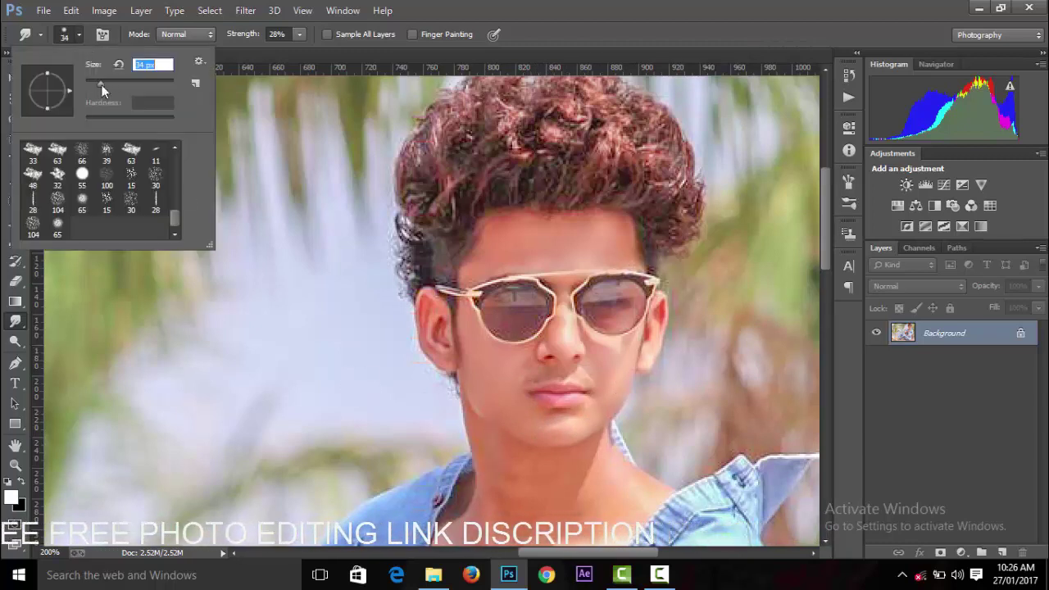
{"action": "key", "text": "Return"}
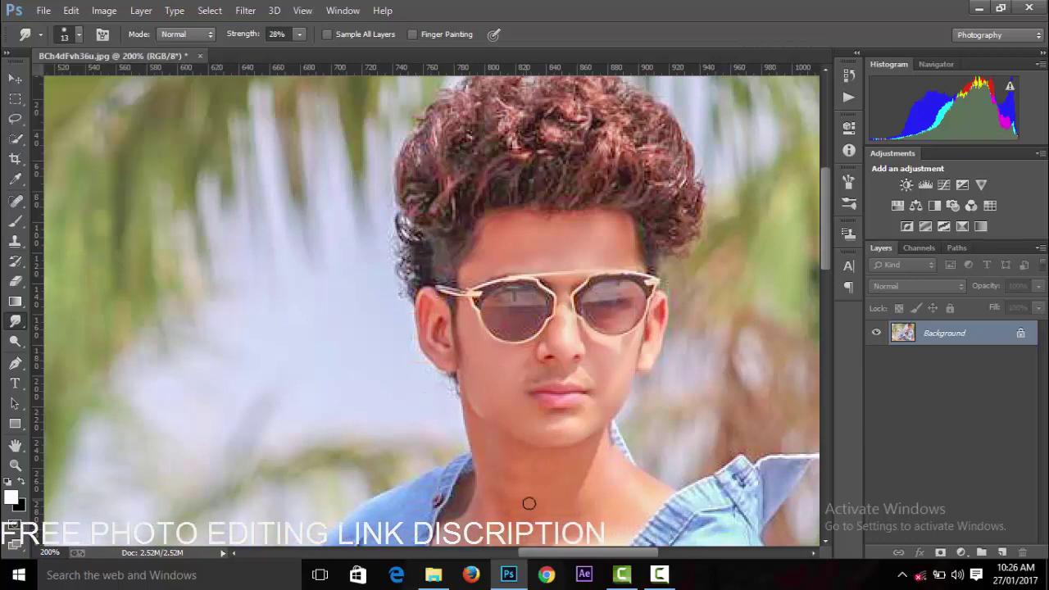
{"action": "left_click_drag", "start_coordinate": [825, 255], "coordinate": [825, 284]}
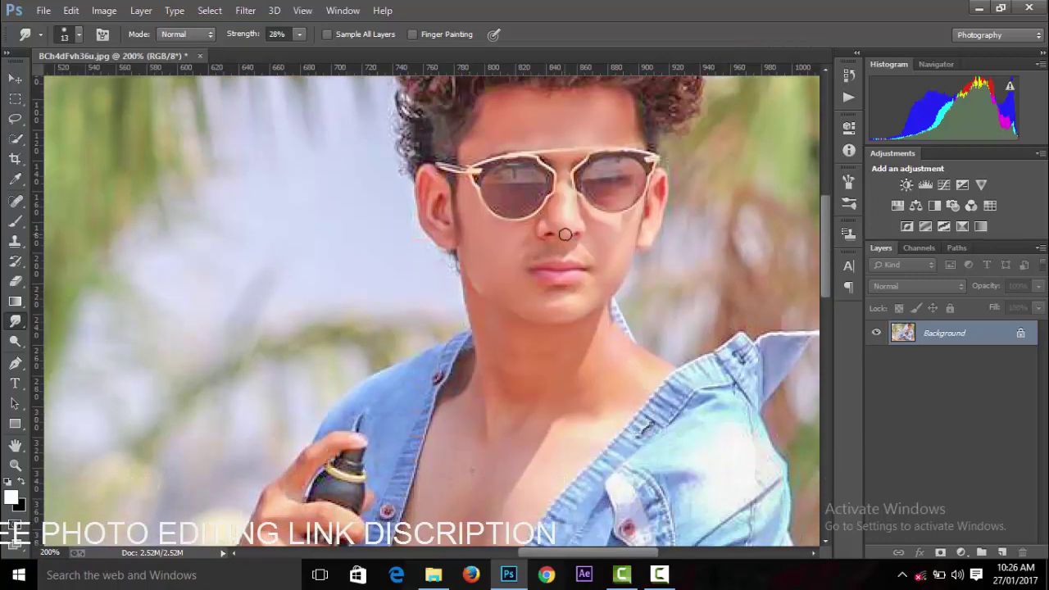
{"action": "left_click", "coordinate": [79, 34]}
{"action": "left_click_drag", "start_coordinate": [99, 84], "coordinate": [113, 84]}
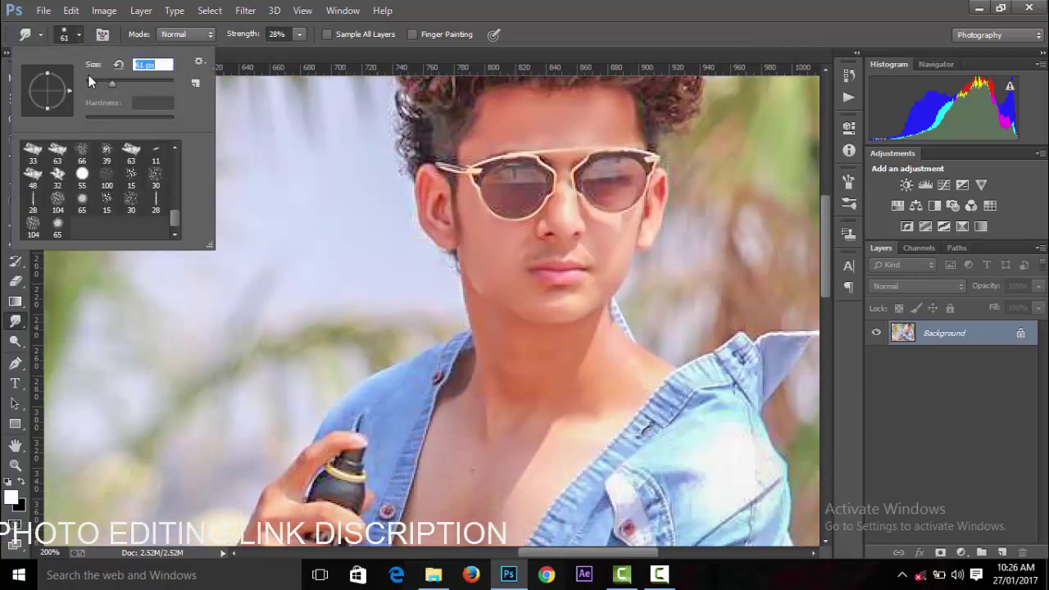
{"action": "left_click", "coordinate": [98, 82]}
{"action": "key", "text": "Return"}
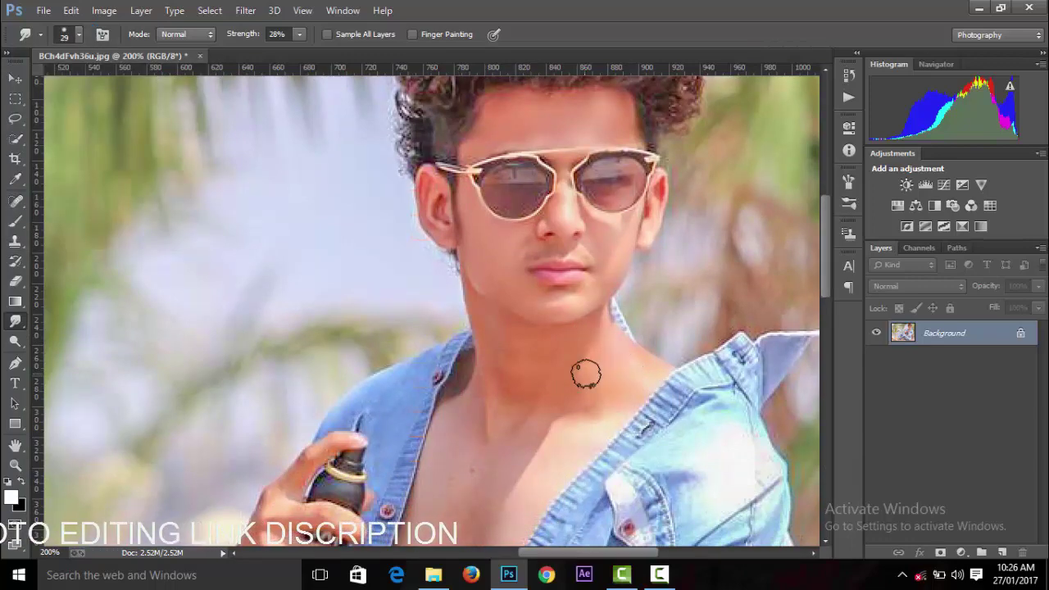
Smudge the denim shirt and jeans, zooming between 66.7% and 200%
{"action": "key", "text": "ctrl+minus"}
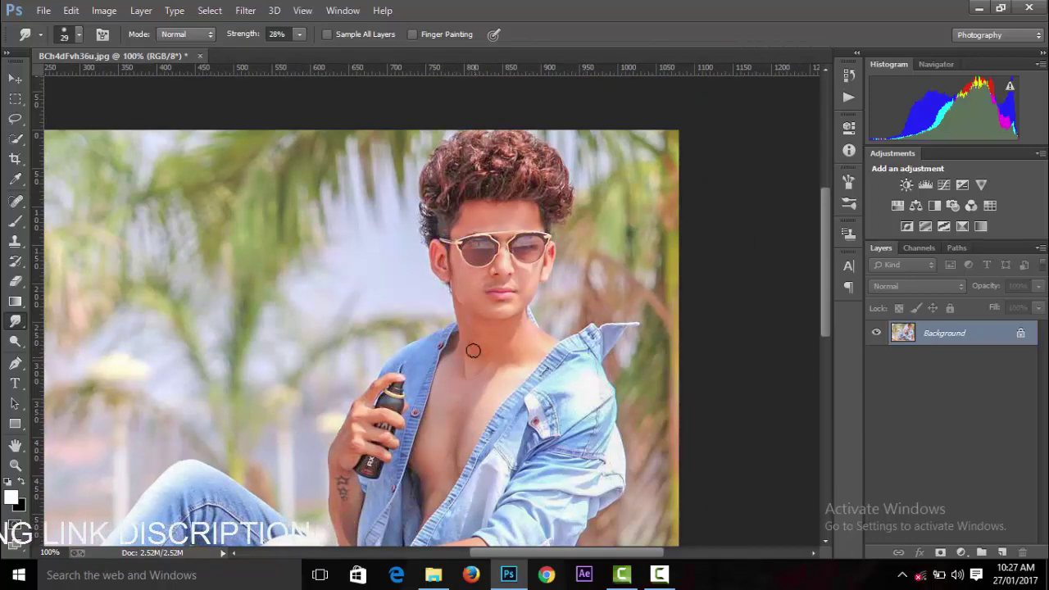
{"action": "scroll", "coordinate": [471, 338], "scroll_direction": "down", "scroll_amount": 5}
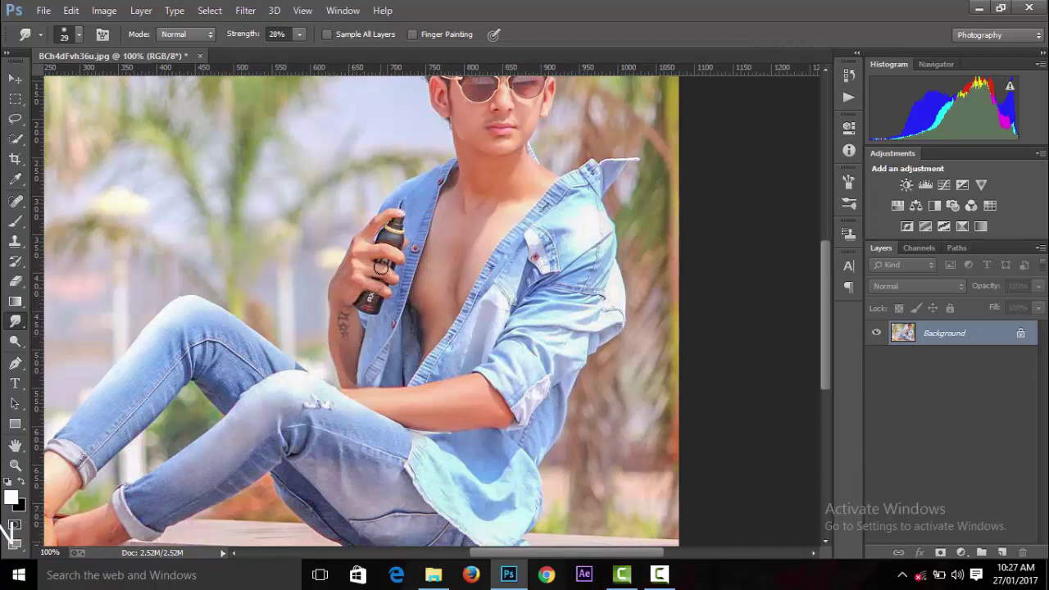
{"action": "key", "text": "ctrl+minus"}
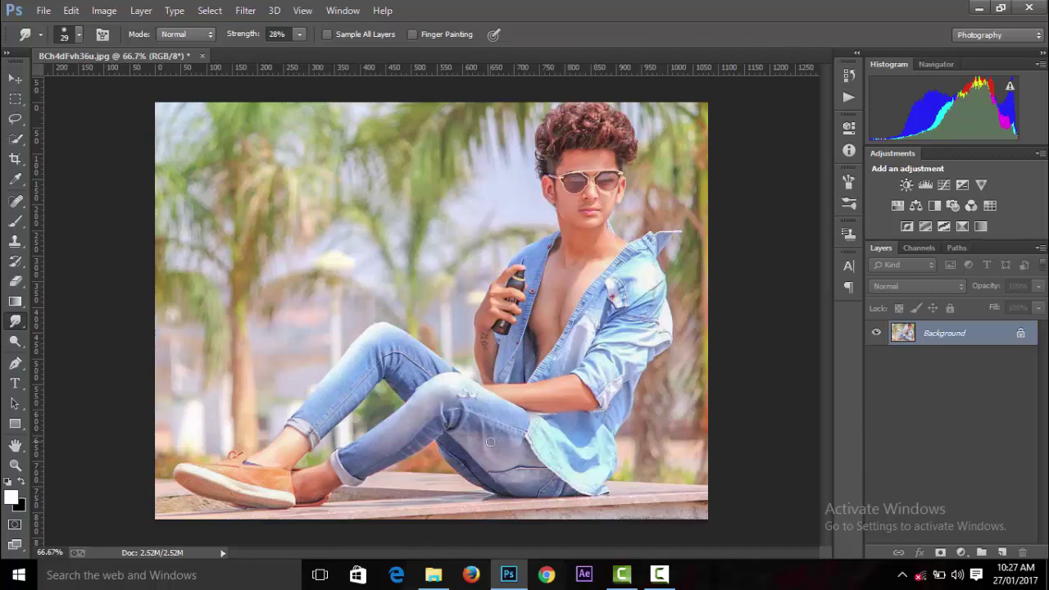
{"action": "key", "text": "ctrl+minus"}
{"action": "key", "text": "ctrl+minus"}
{"action": "key", "text": "ctrl+minus"}
{"action": "key", "text": "ctrl+plus"}
{"action": "key", "text": "ctrl+plus"}
{"action": "key", "text": "ctrl+plus"}
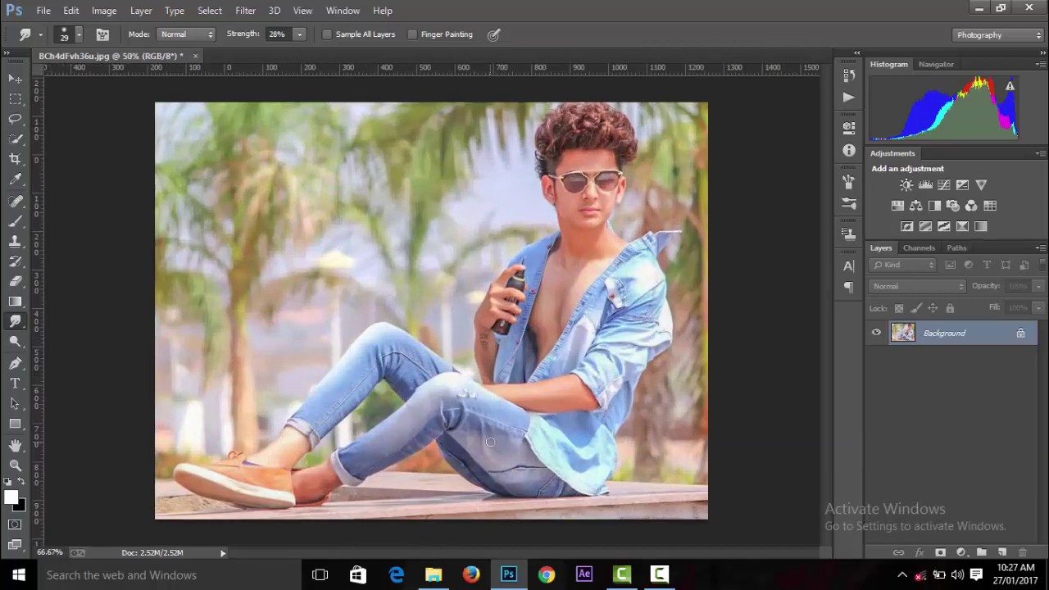
{"action": "key", "text": "ctrl+plus"}
{"action": "key", "text": "ctrl+plus"}
{"action": "scroll", "coordinate": [544, 539], "scroll_direction": "right", "scroll_amount": 10}
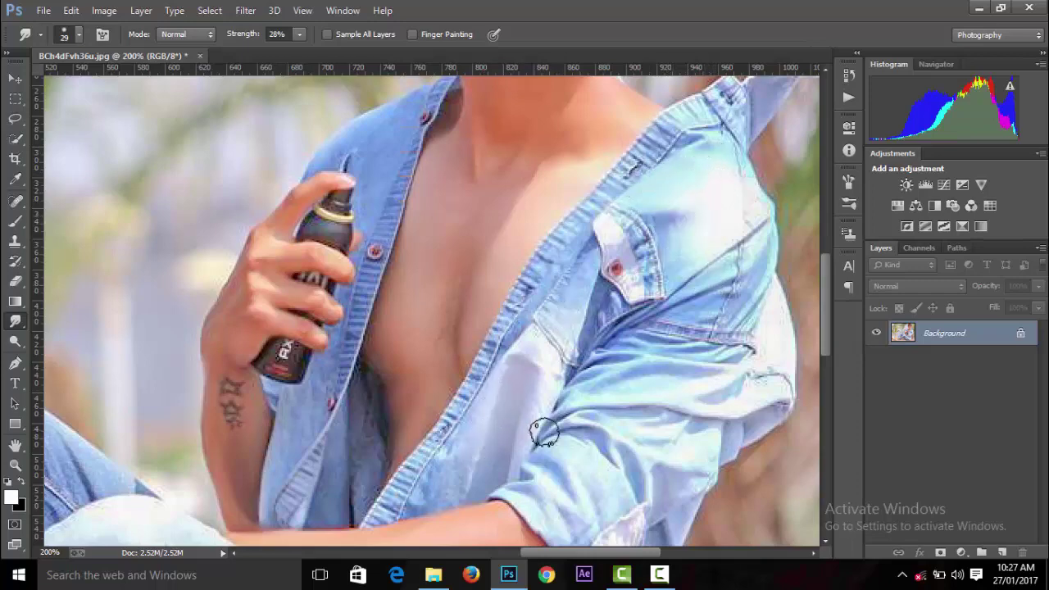
{"action": "key", "text": "ctrl+minus"}
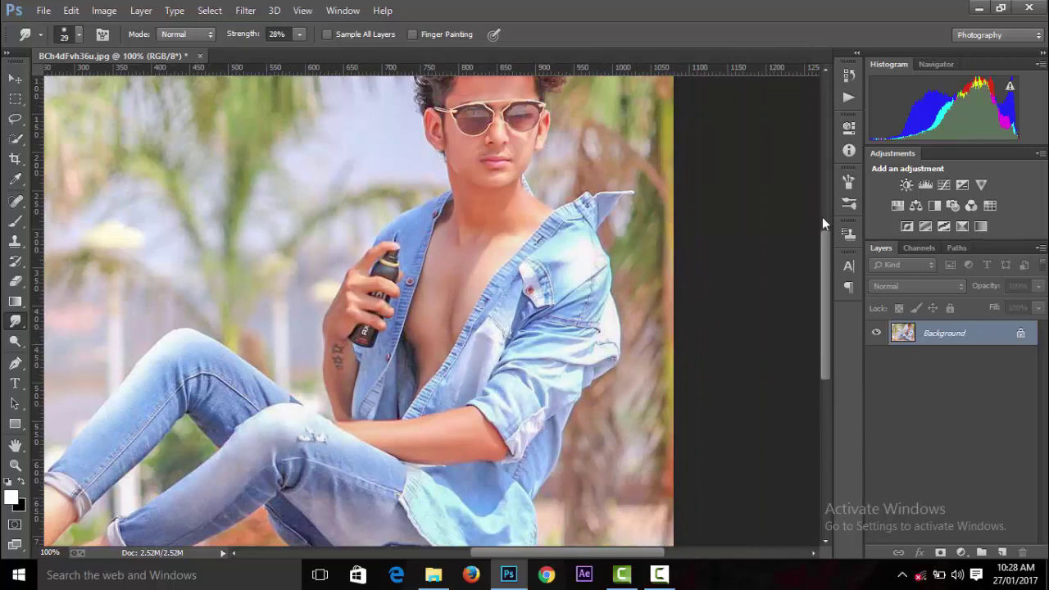
{"action": "left_click_drag", "start_coordinate": [830, 248], "coordinate": [822, 203]}
Switch to the 100 scatter brush at 50 px and smudge the left side of the hair
{"action": "left_click", "coordinate": [79, 34]}
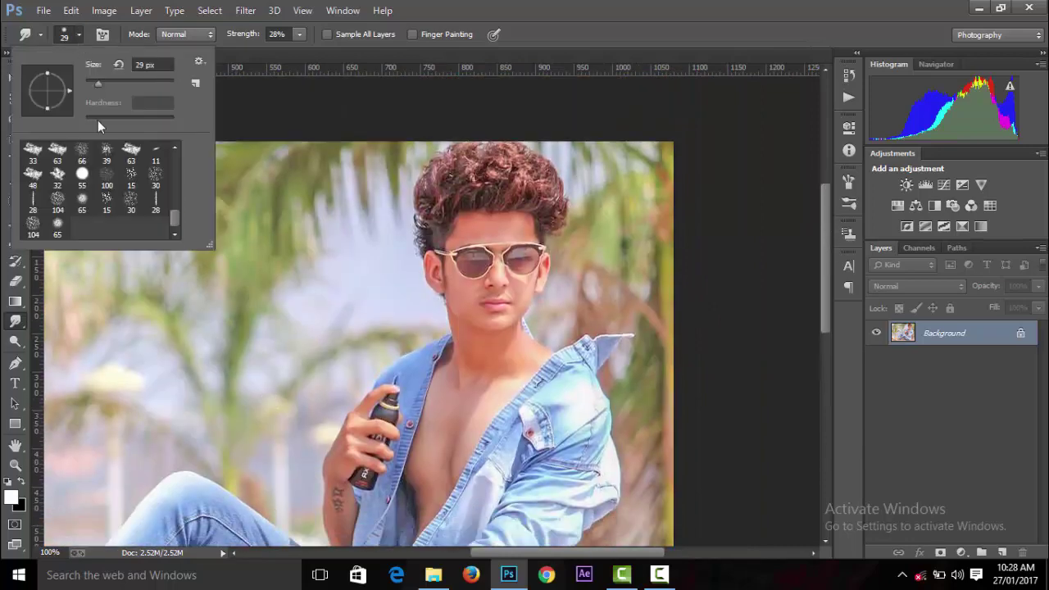
{"action": "left_click", "coordinate": [106, 179]}
{"action": "type", "text": "50"}
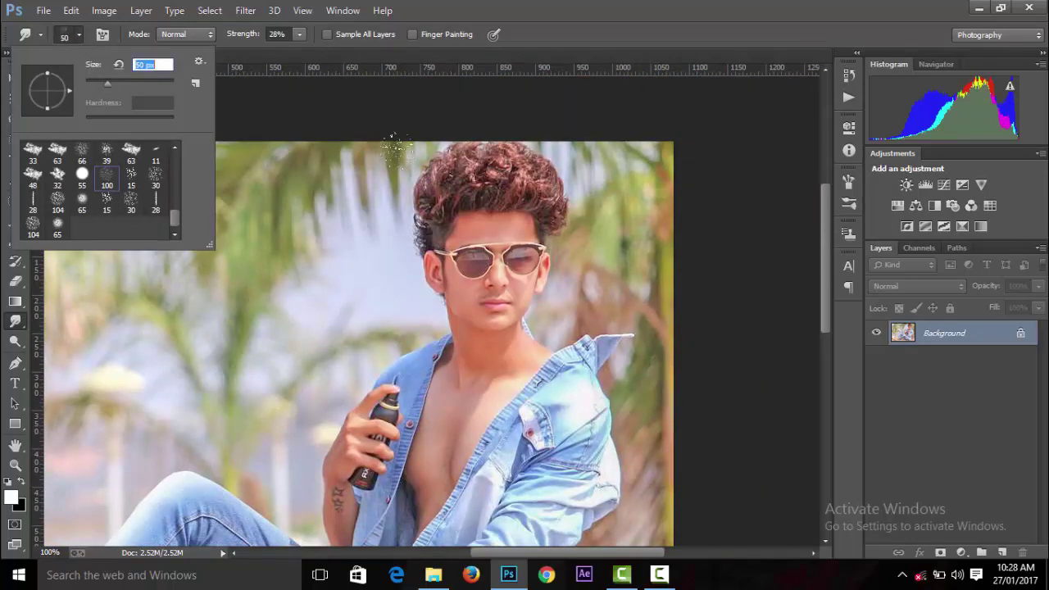
{"action": "key", "text": "Return"}
{"action": "left_click_drag", "start_coordinate": [471, 155], "coordinate": [434, 209]}
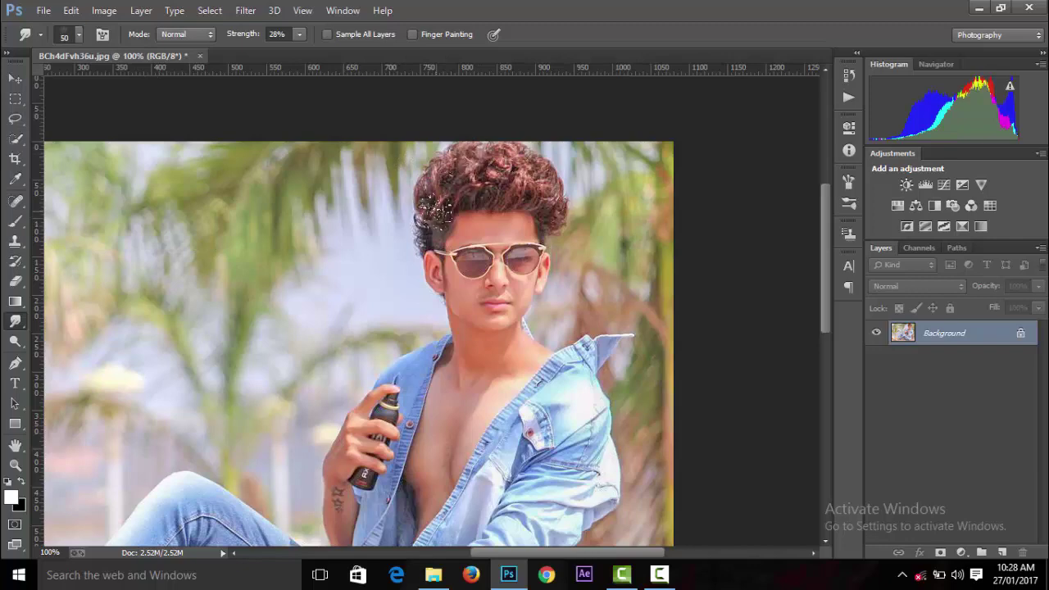
{"action": "key", "text": "ctrl+minus"}
{"action": "key", "text": "ctrl+minus"}
{"action": "left_click", "coordinate": [244, 10]}
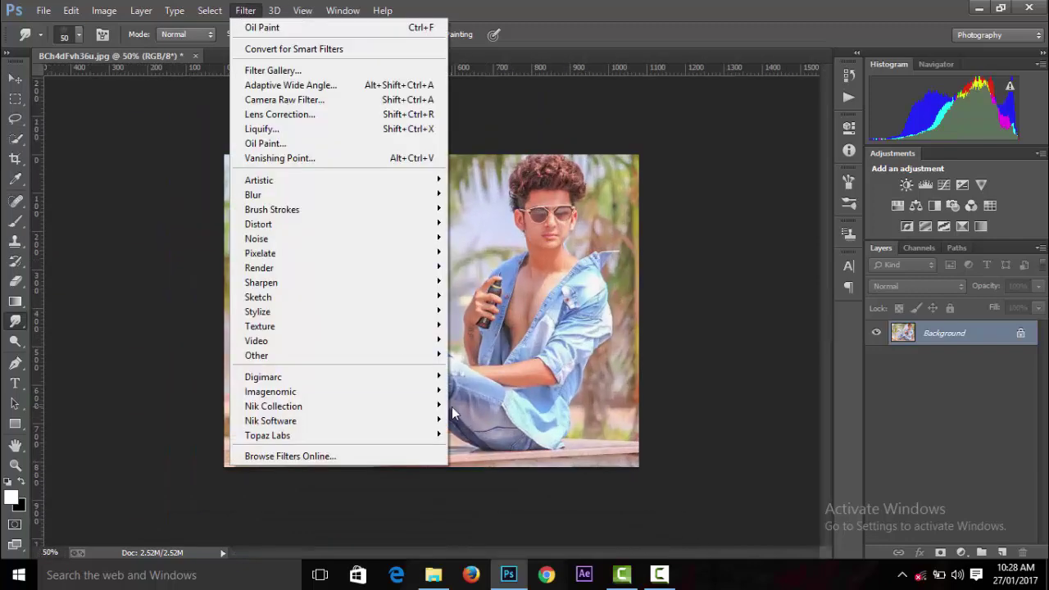
Create Layer 1 copy, then quick-select the hair, shirt, chest, arm and jeans on Layer 1
{"action": "key", "text": "Escape"}
{"action": "key", "text": "ctrl+j"}
{"action": "key", "text": "ctrl+j"}
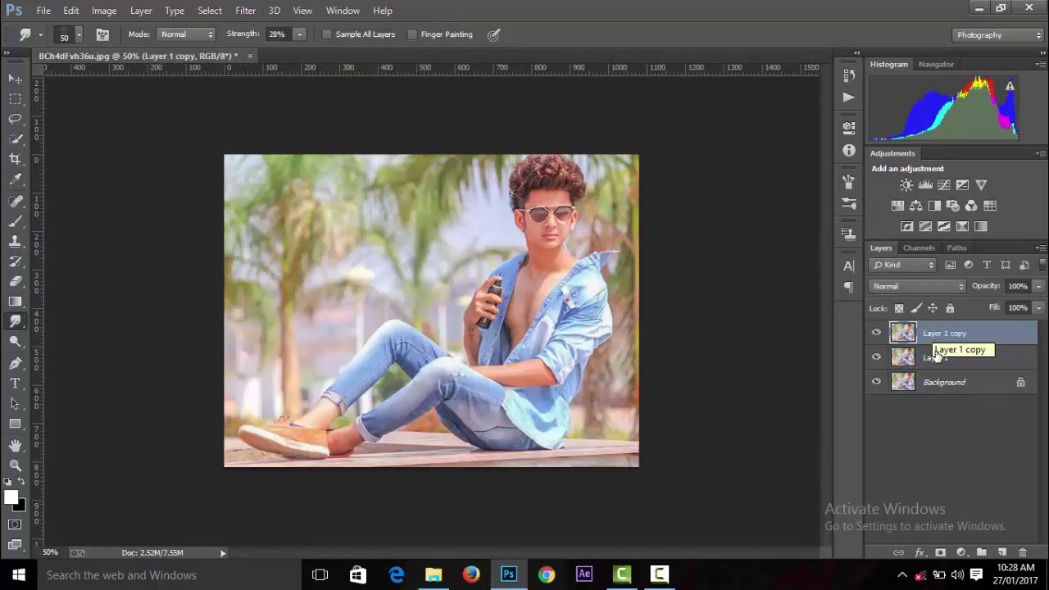
{"action": "left_click", "coordinate": [935, 358]}
{"action": "left_click", "coordinate": [16, 140]}
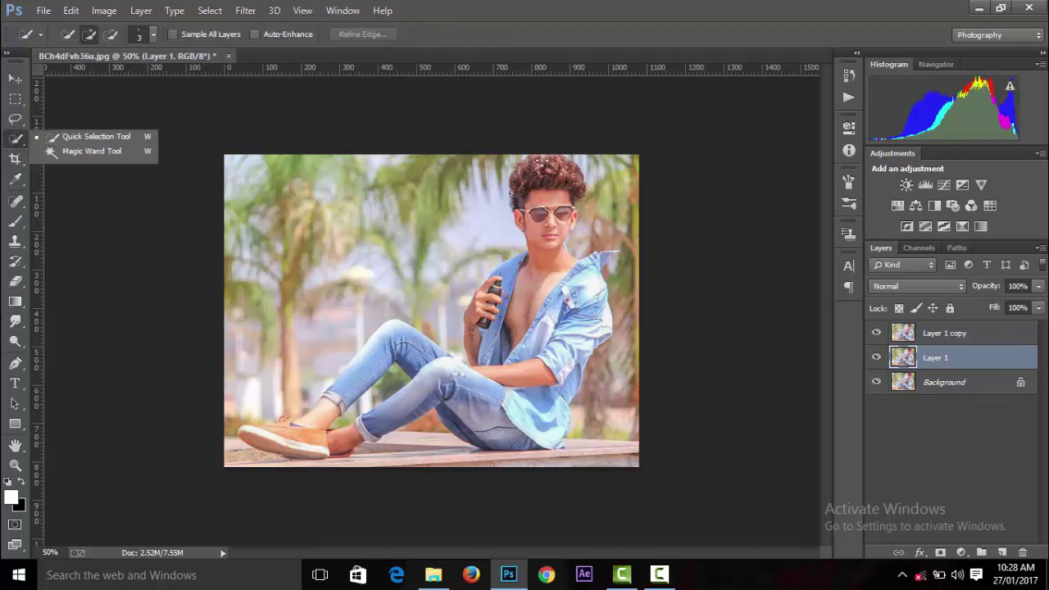
{"action": "left_click", "coordinate": [95, 136]}
{"action": "left_click_drag", "start_coordinate": [545, 177], "coordinate": [551, 334]}
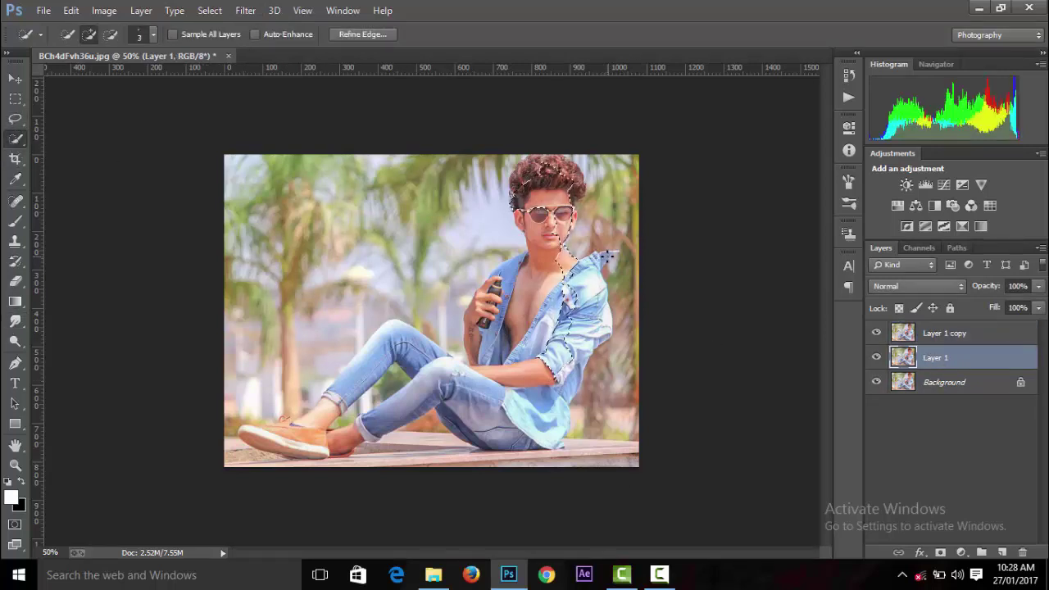
{"action": "left_click_drag", "start_coordinate": [607, 259], "coordinate": [558, 344]}
{"action": "mouse_move", "coordinate": [557, 295]}
{"action": "left_mouse_down"}
{"action": "mouse_move", "coordinate": [494, 369]}
{"action": "mouse_move", "coordinate": [512, 401]}
{"action": "left_mouse_up"}
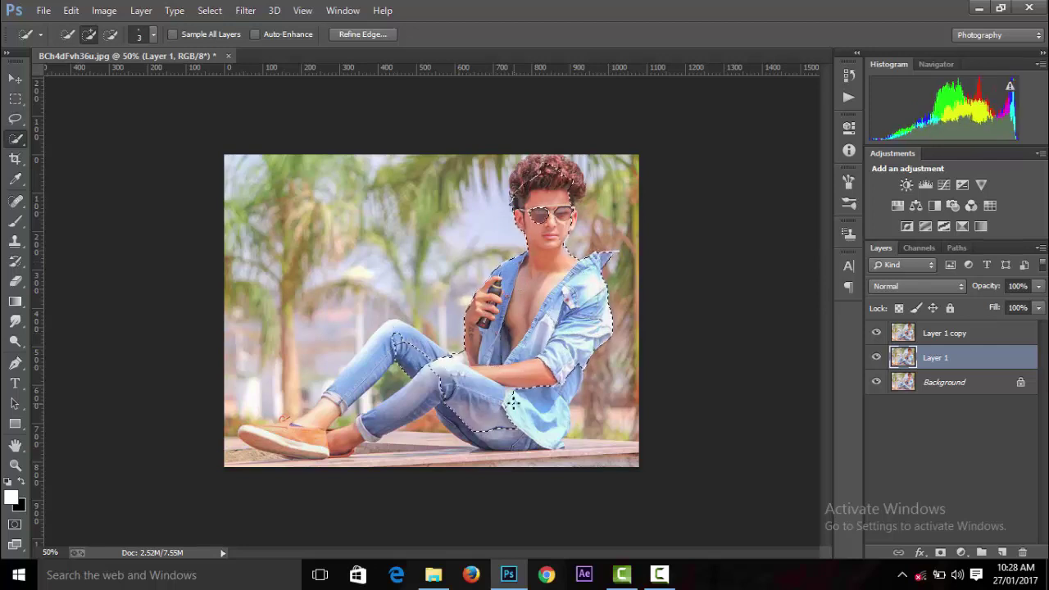
{"action": "mouse_move", "coordinate": [409, 348]}
{"action": "left_mouse_down"}
{"action": "mouse_move", "coordinate": [385, 335]}
{"action": "mouse_move", "coordinate": [328, 409]}
{"action": "left_mouse_up"}
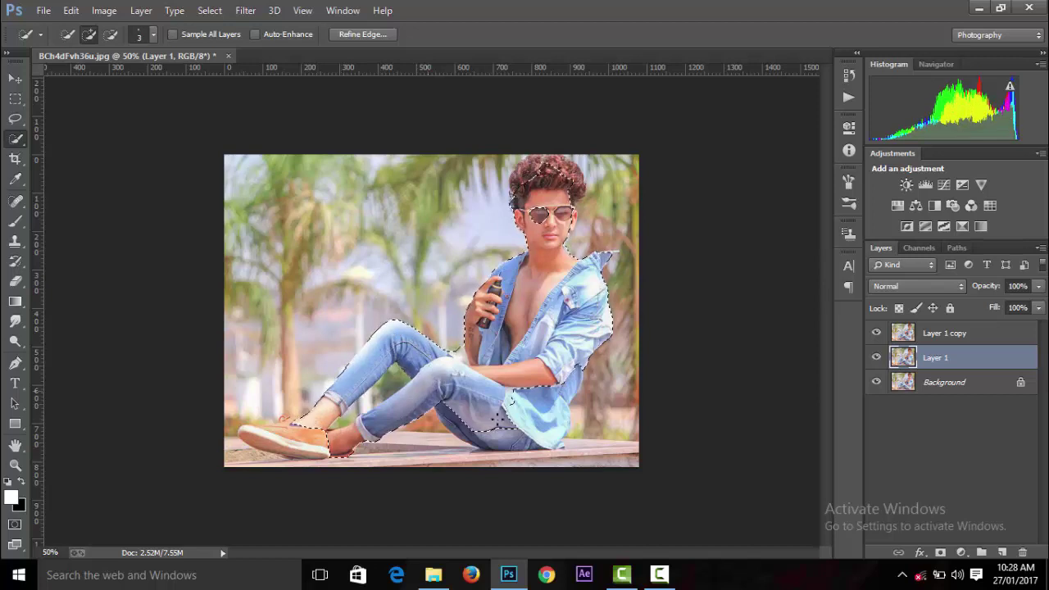
{"action": "left_click_drag", "start_coordinate": [499, 419], "coordinate": [532, 439]}
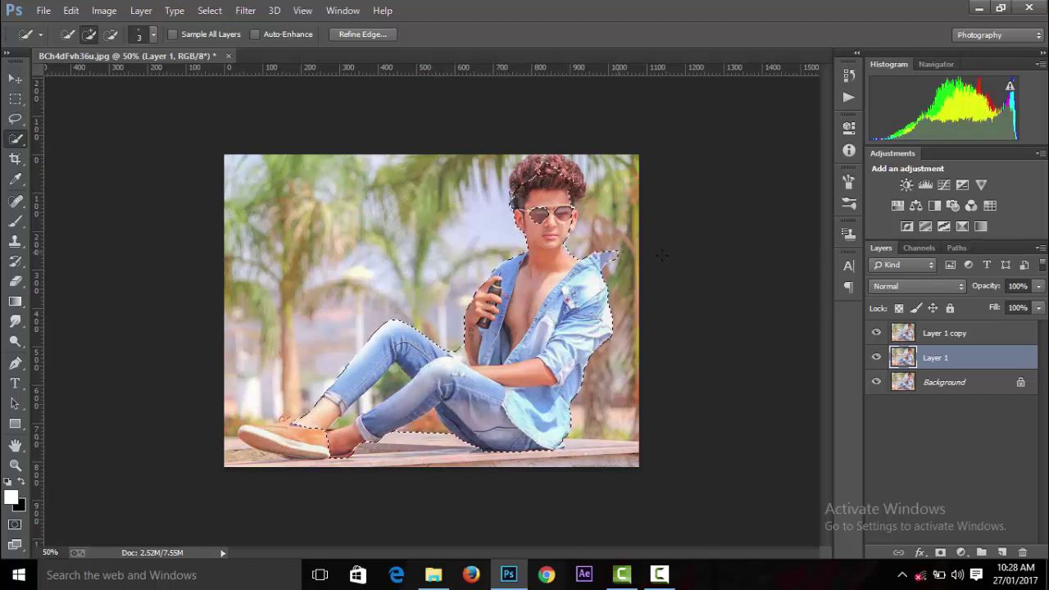
Subtract stray background at the ankle, shoe toe and hair edge, then preview Refine Edge and cancel
{"action": "key", "text": "alt"}
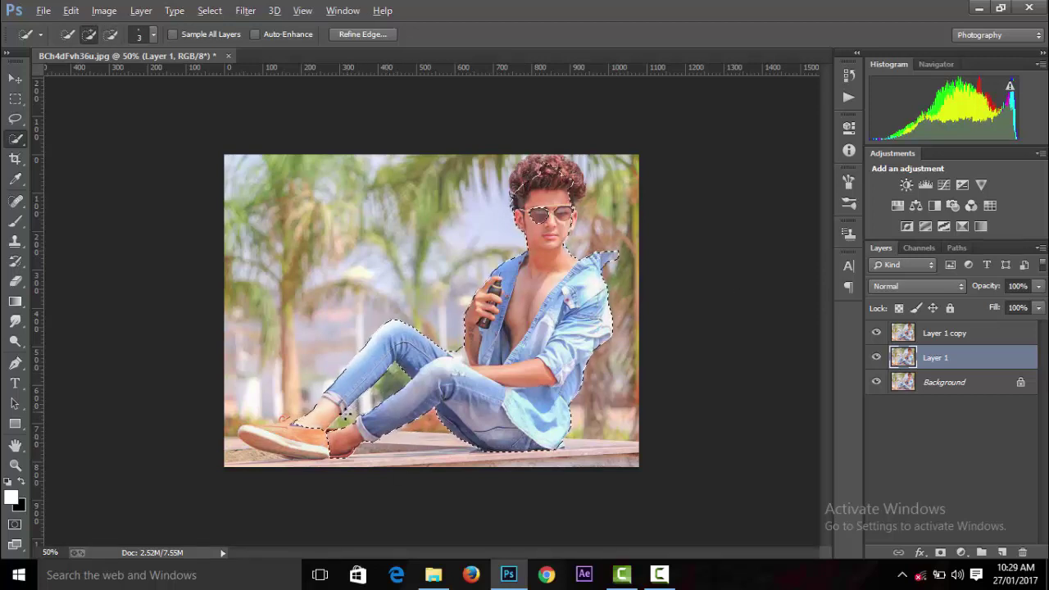
{"action": "left_click", "coordinate": [345, 414]}
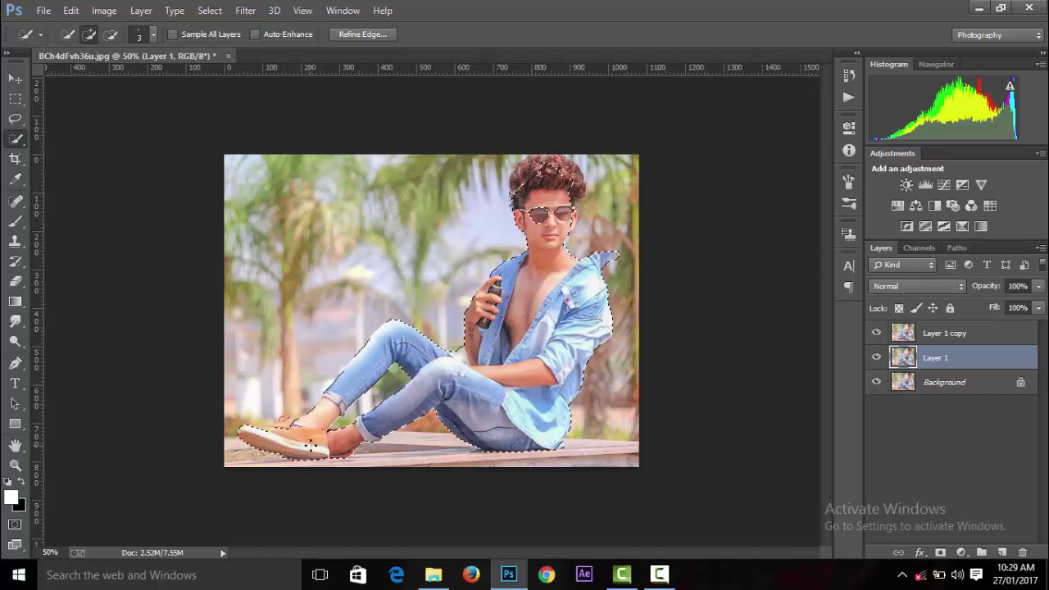
{"action": "left_click_drag", "start_coordinate": [309, 446], "coordinate": [293, 441]}
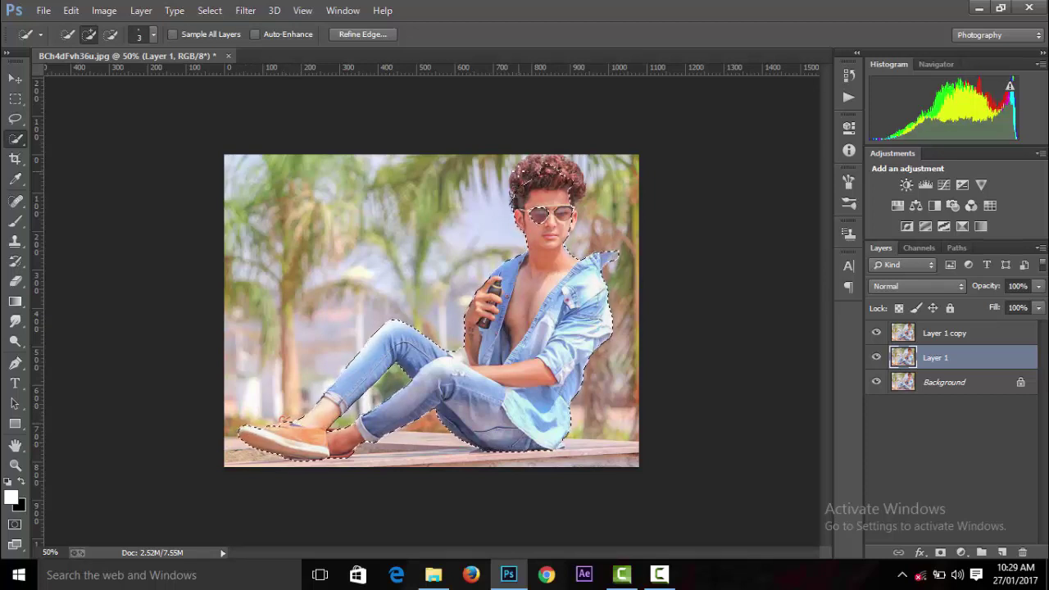
{"action": "left_click", "coordinate": [565, 154]}
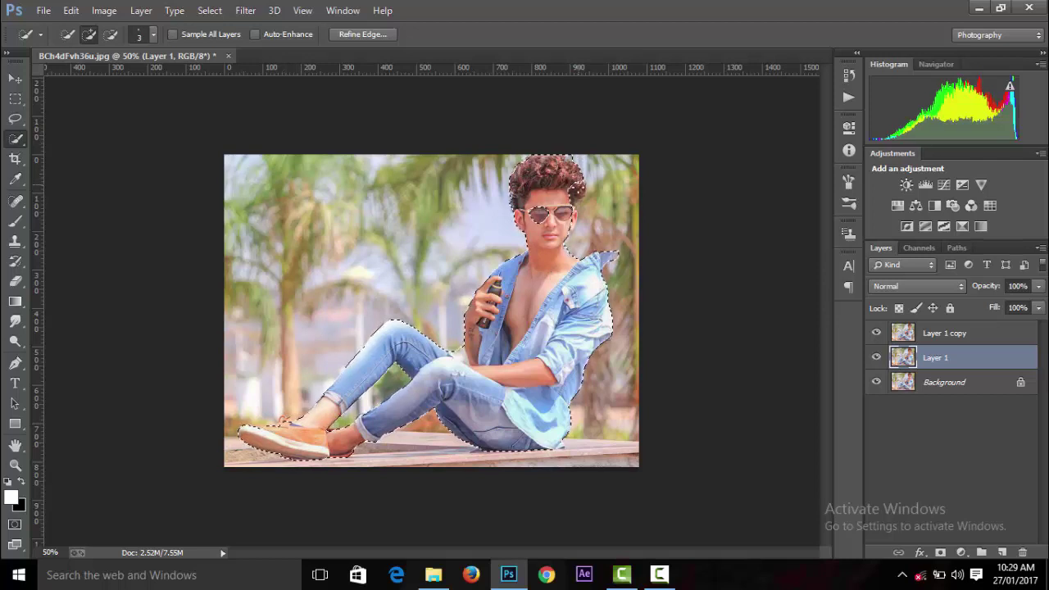
{"action": "left_click_drag", "start_coordinate": [581, 180], "coordinate": [582, 187]}
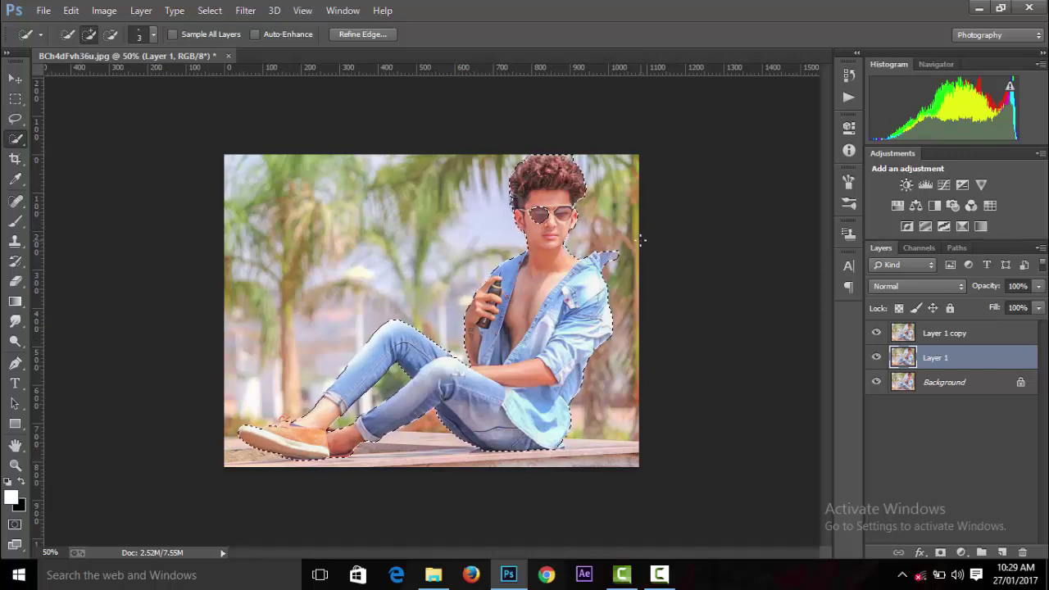
{"action": "scroll", "coordinate": [641, 240], "scroll_direction": "up", "scroll_amount": 1}
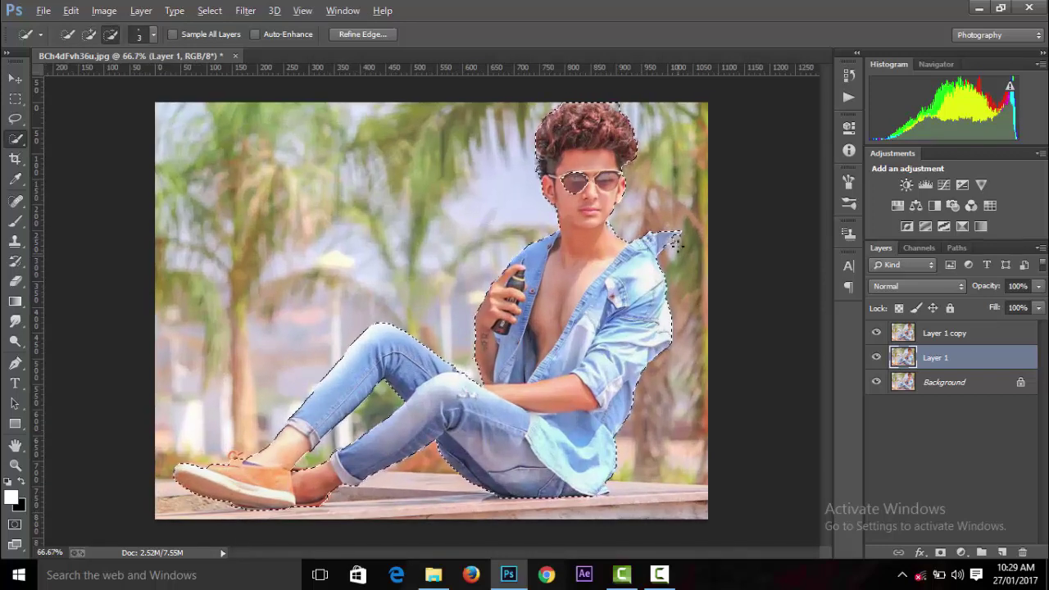
{"action": "scroll", "coordinate": [680, 250], "scroll_direction": "down", "scroll_amount": 1}
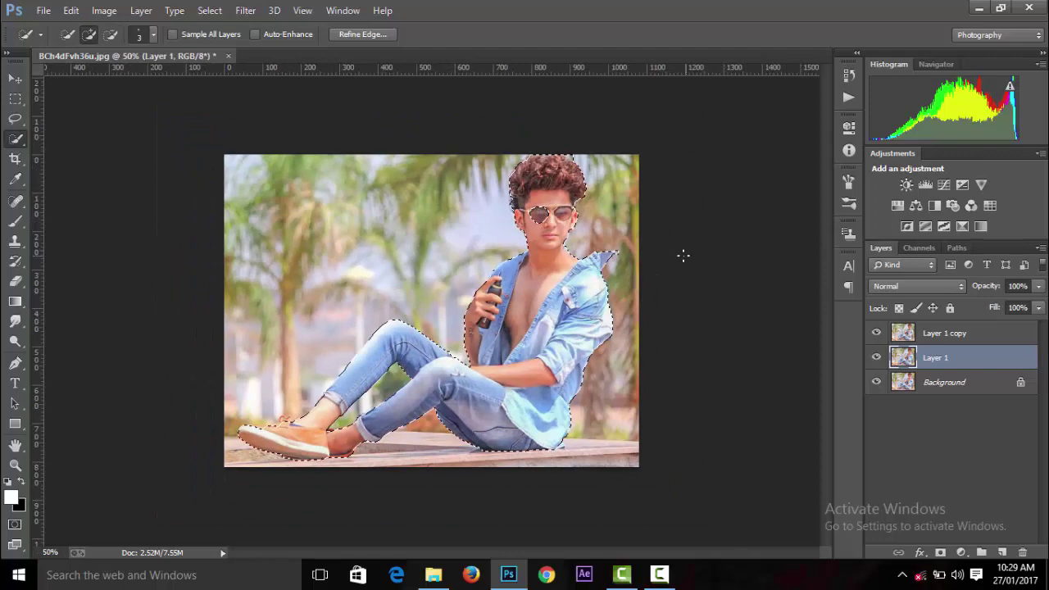
{"action": "left_click", "coordinate": [372, 36]}
{"action": "left_click", "coordinate": [922, 440]}
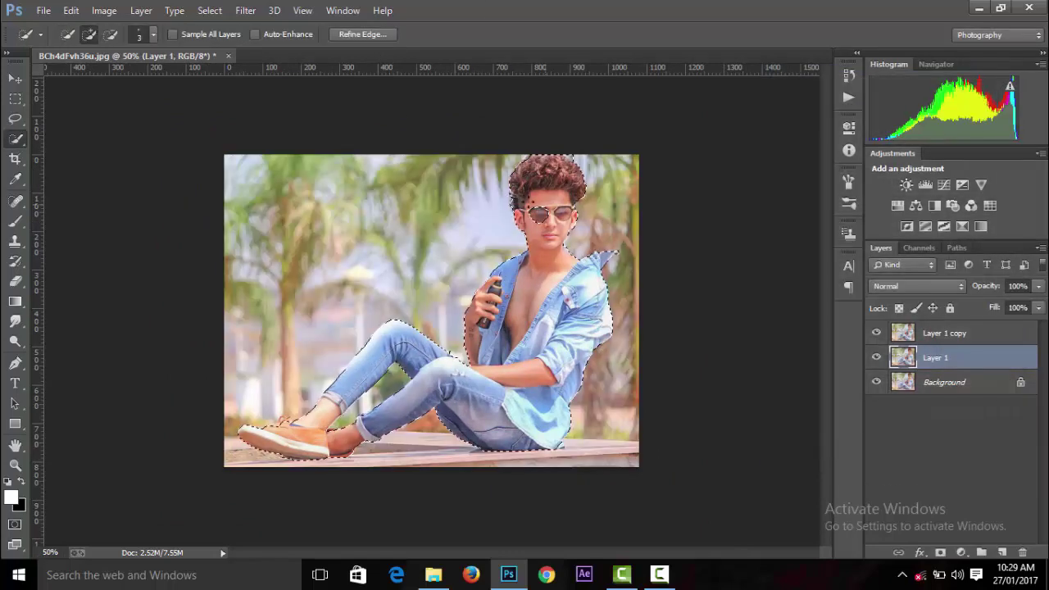
Refine the selection to Radius 1.6, Smooth 7, Feather 1.6, Contrast 9 and use it to mask Layer 1
{"action": "left_click", "coordinate": [373, 36]}
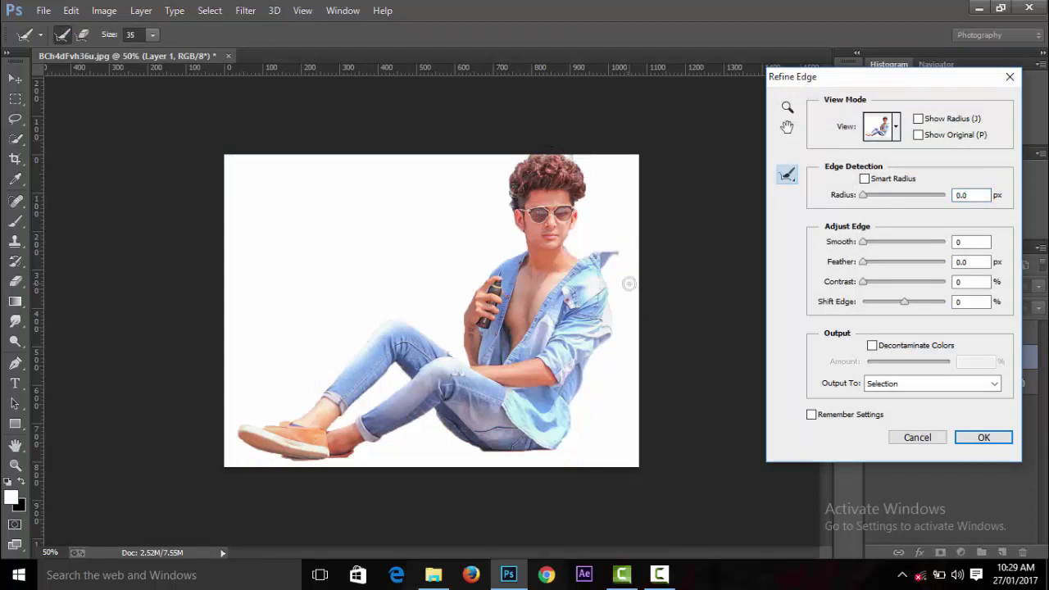
{"action": "left_click", "coordinate": [869, 195]}
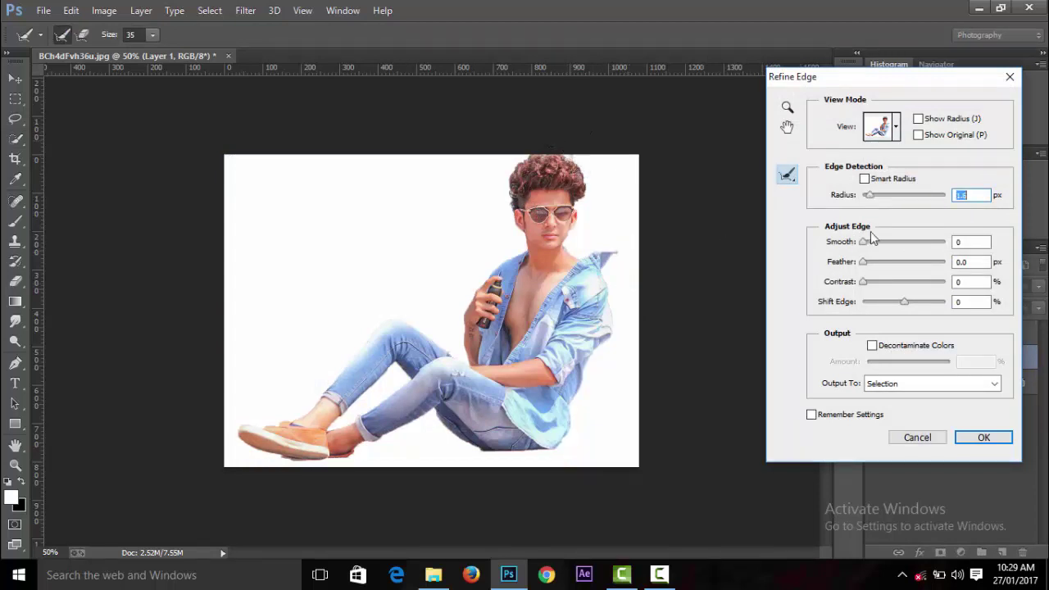
{"action": "left_click", "coordinate": [869, 241]}
{"action": "left_click", "coordinate": [868, 261]}
{"action": "left_click", "coordinate": [870, 281]}
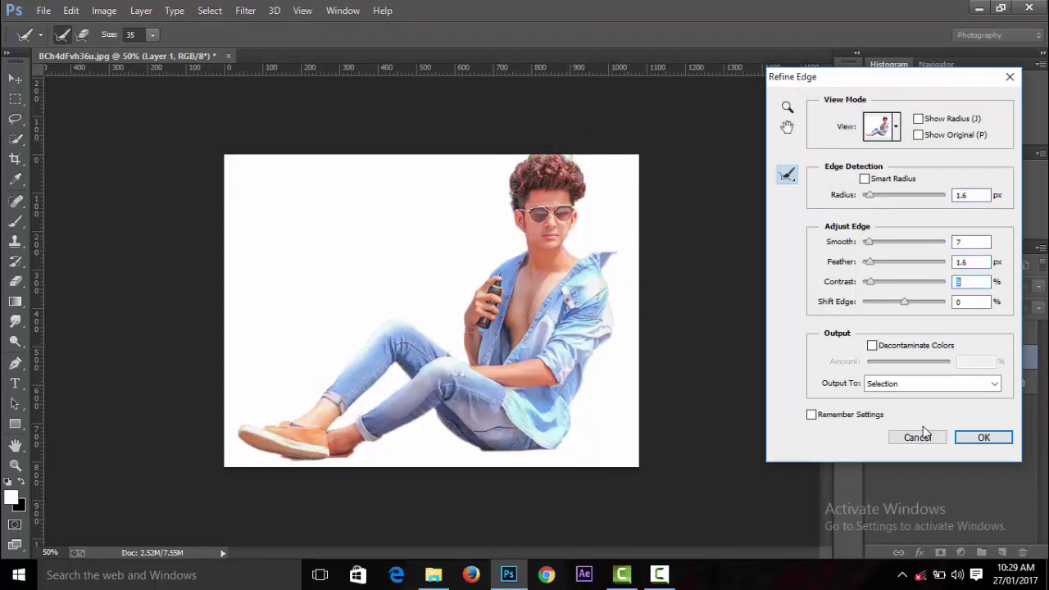
{"action": "left_click", "coordinate": [983, 436]}
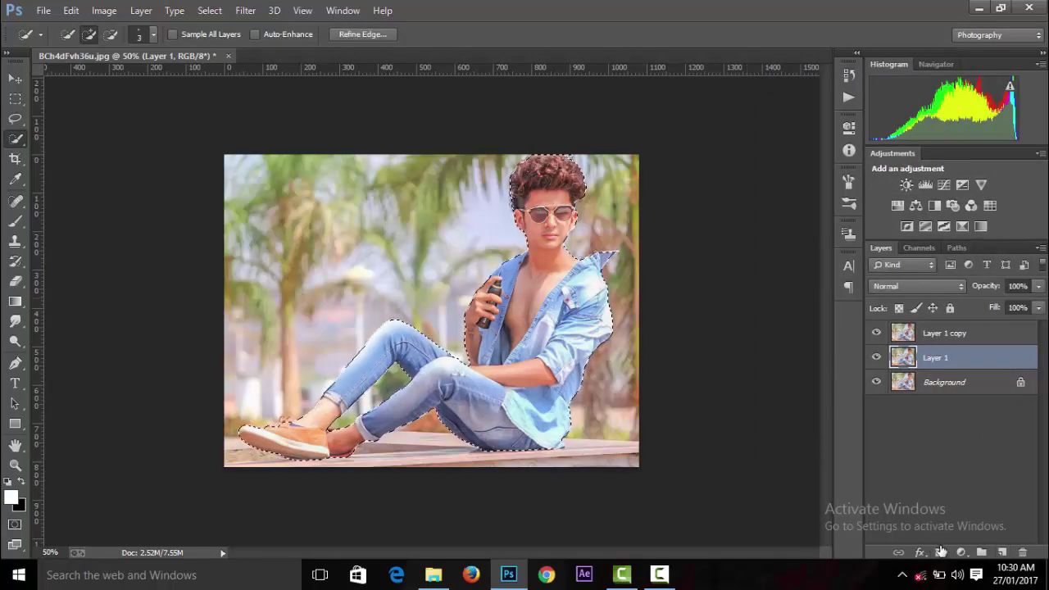
{"action": "left_click", "coordinate": [940, 552]}
{"action": "left_click", "coordinate": [971, 338]}
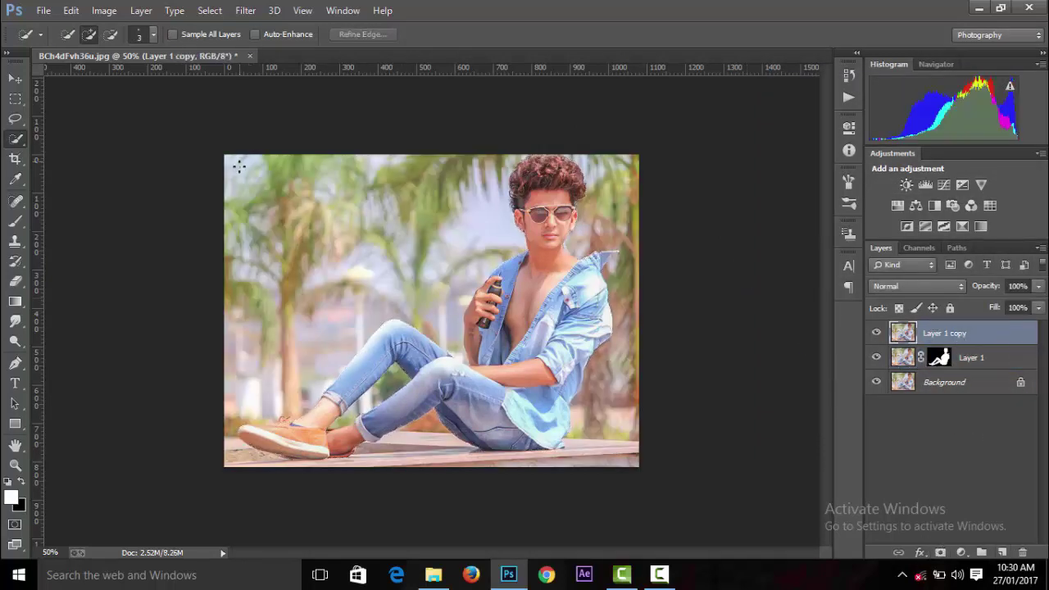
Quick-select the background left and right of the man, beside his legs and the bench on Layer 1 copy
{"action": "mouse_move", "coordinate": [239, 166]}
{"action": "left_mouse_down"}
{"action": "mouse_move", "coordinate": [262, 339]}
{"action": "mouse_move", "coordinate": [375, 235]}
{"action": "mouse_move", "coordinate": [475, 179]}
{"action": "left_mouse_up"}
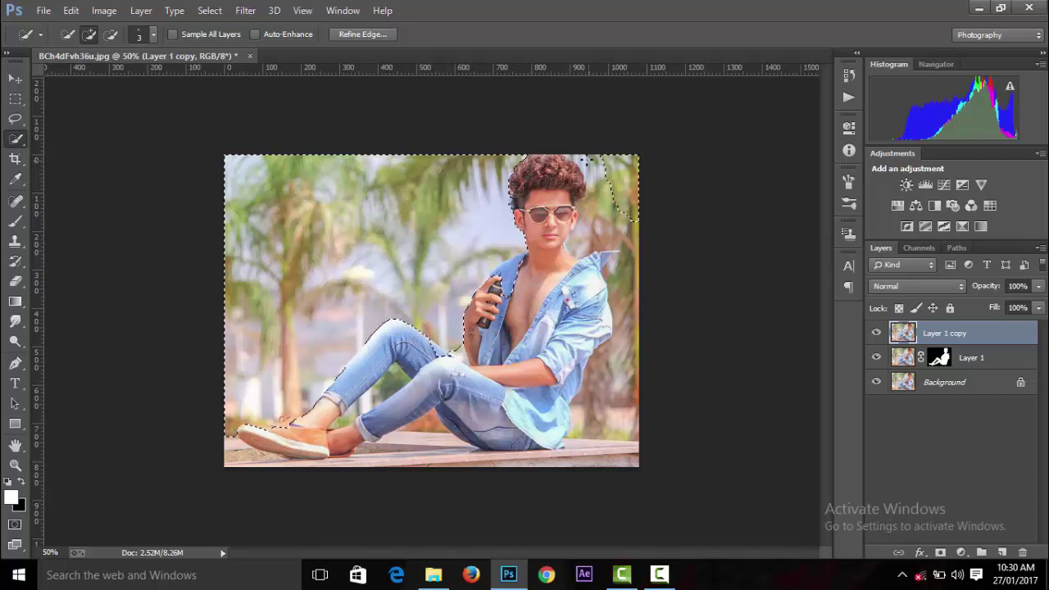
{"action": "left_click_drag", "start_coordinate": [596, 211], "coordinate": [627, 264]}
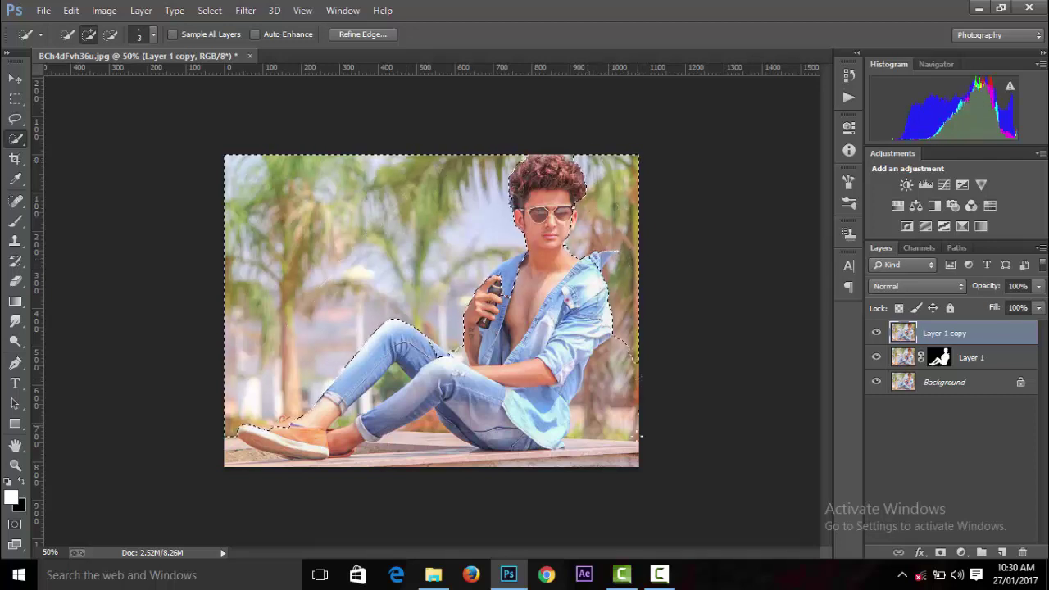
{"action": "left_click", "coordinate": [640, 436]}
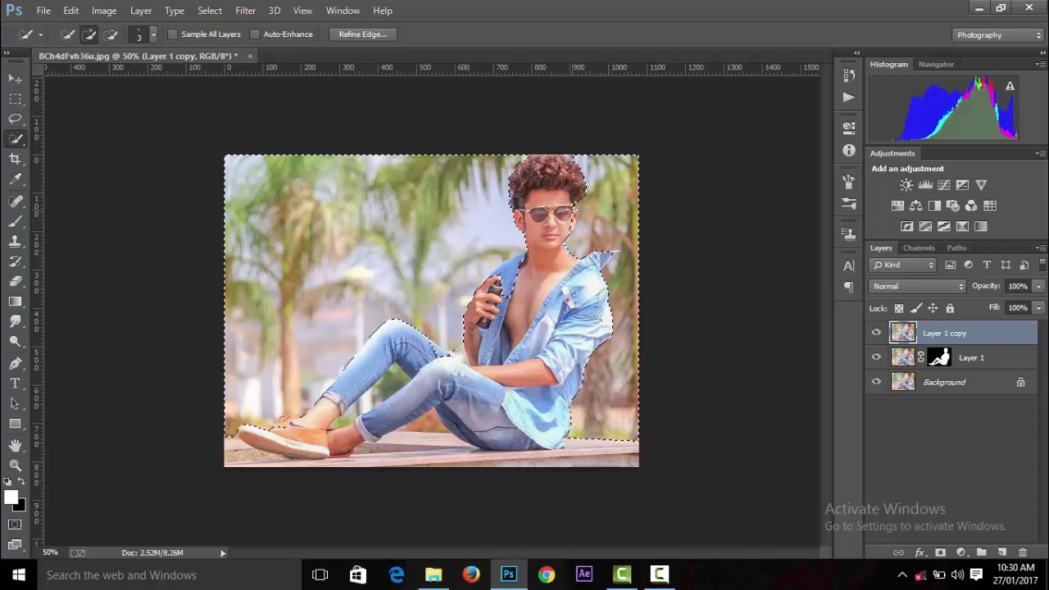
{"action": "key", "text": "alt"}
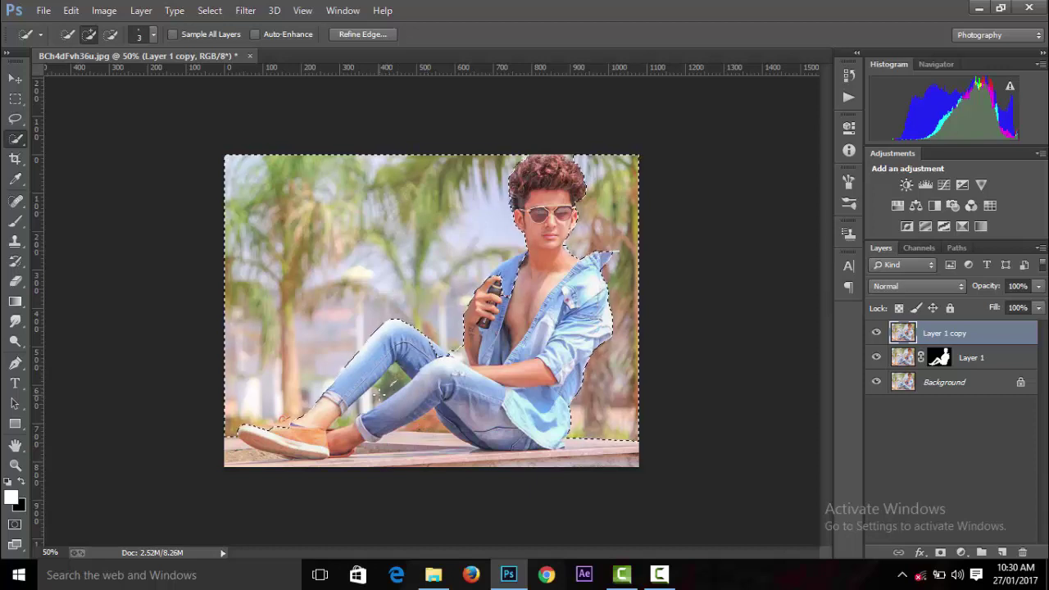
{"action": "left_click", "coordinate": [418, 422]}
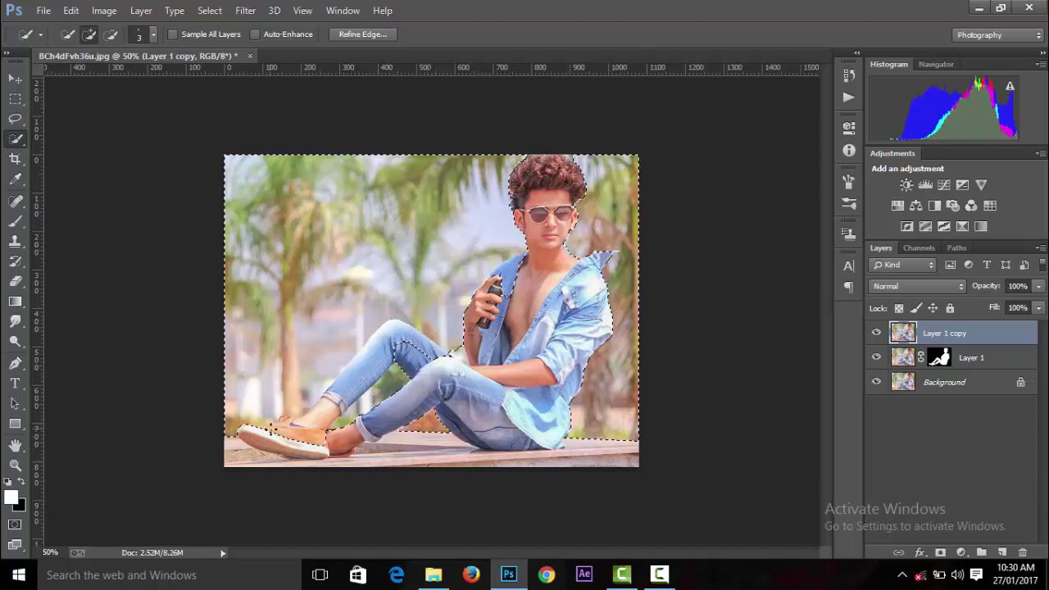
Subtract the knee area, trim the edge along the bench, and bring up Refine Edge
{"action": "key", "text": "alt"}
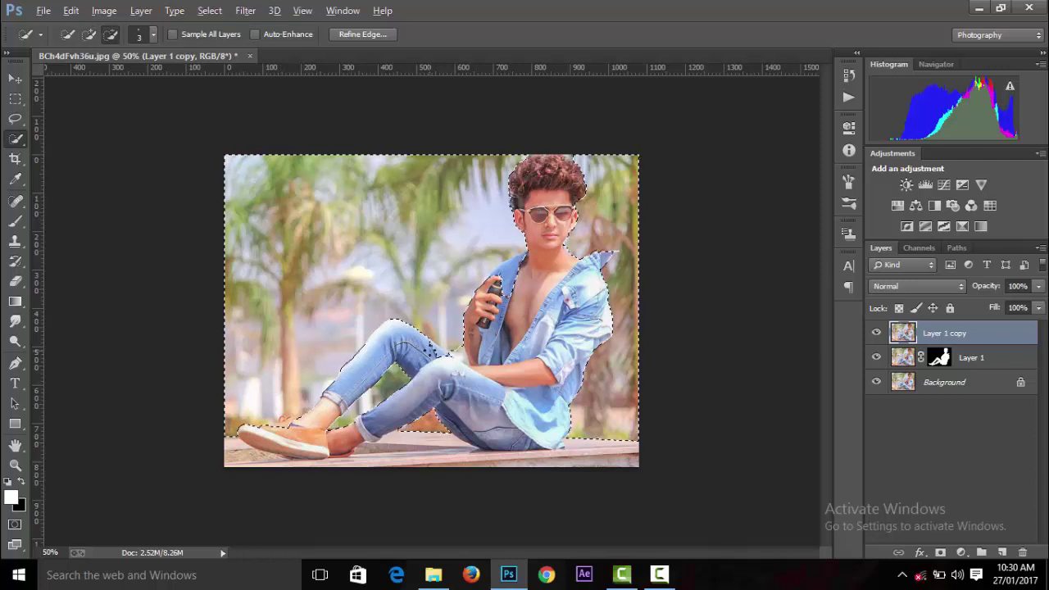
{"action": "left_click", "coordinate": [449, 355], "text": "alt"}
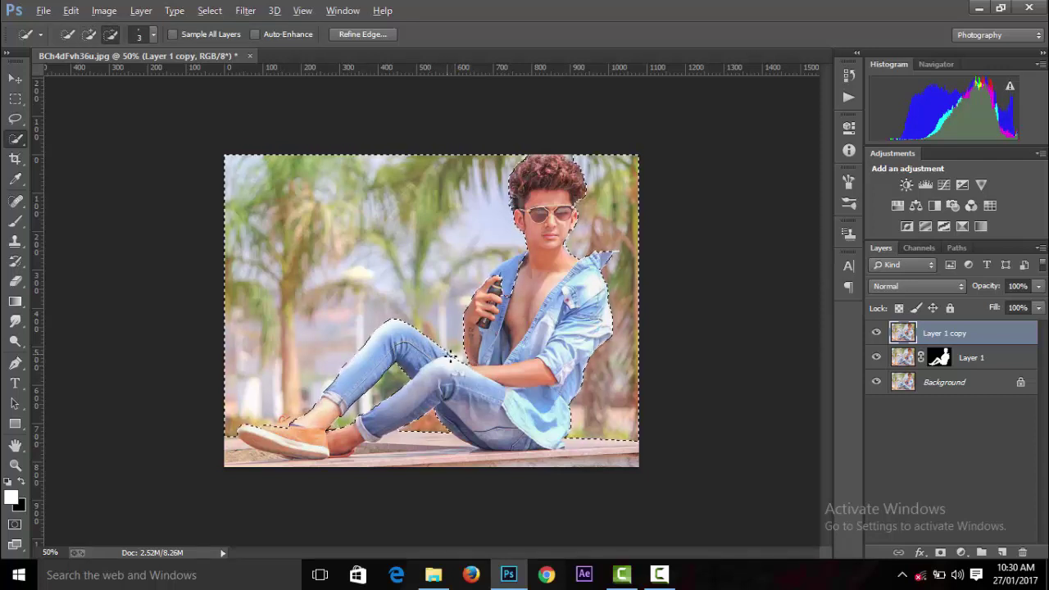
{"action": "left_click", "coordinate": [419, 419], "text": "alt"}
{"action": "key", "text": "alt"}
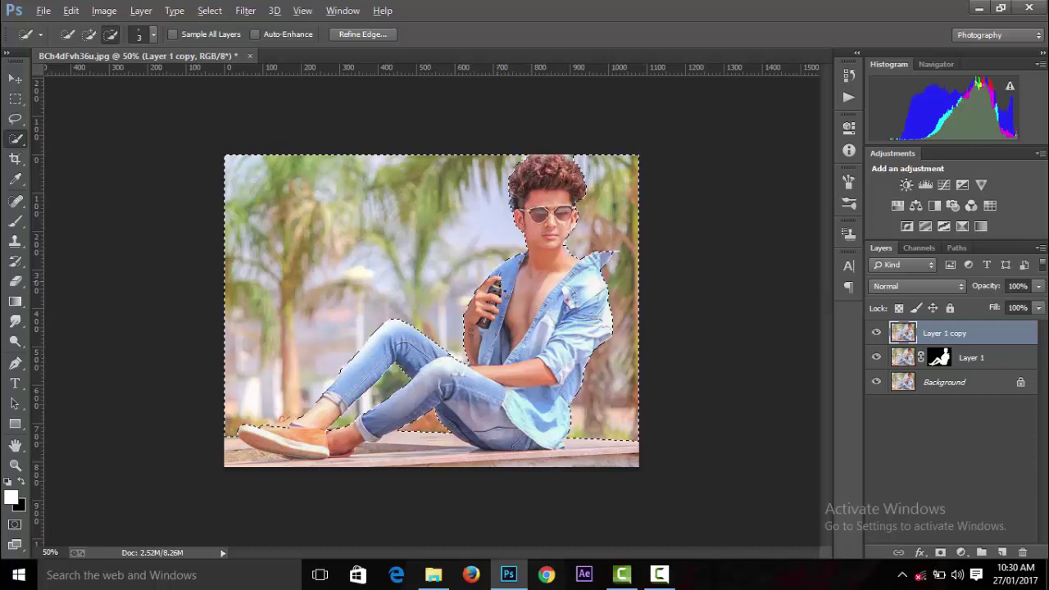
{"action": "left_click", "coordinate": [417, 420], "text": "alt"}
{"action": "key", "text": "ctrl+plus"}
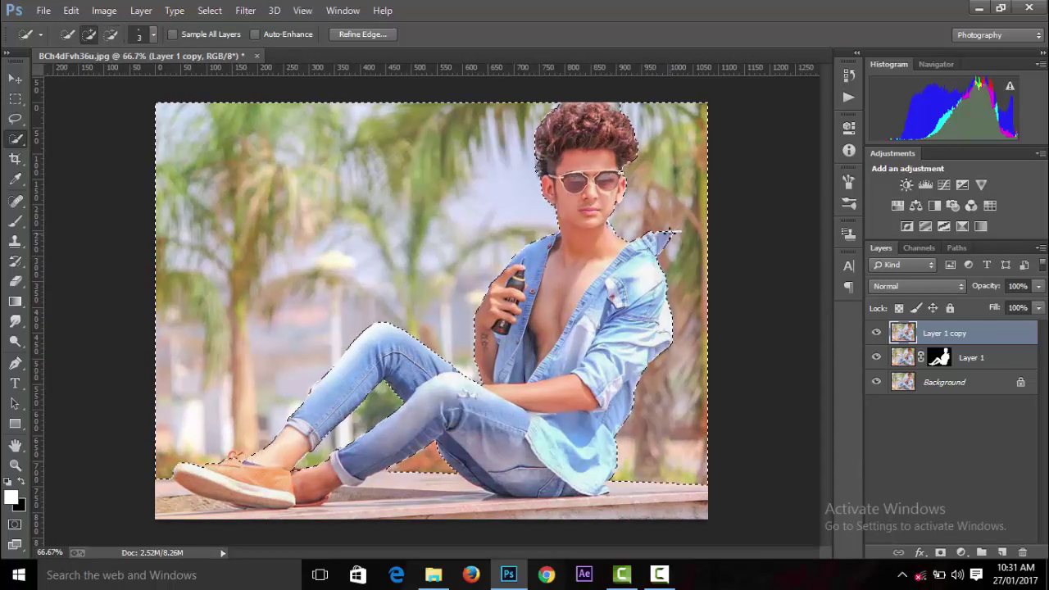
{"action": "key", "text": "ctrl+minus"}
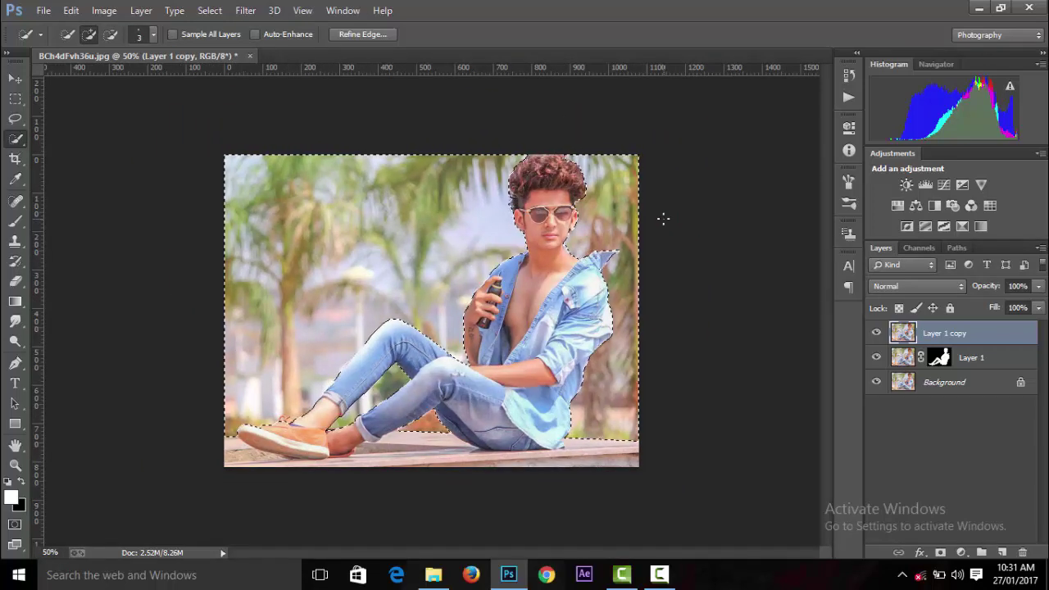
{"action": "left_click", "coordinate": [391, 34]}
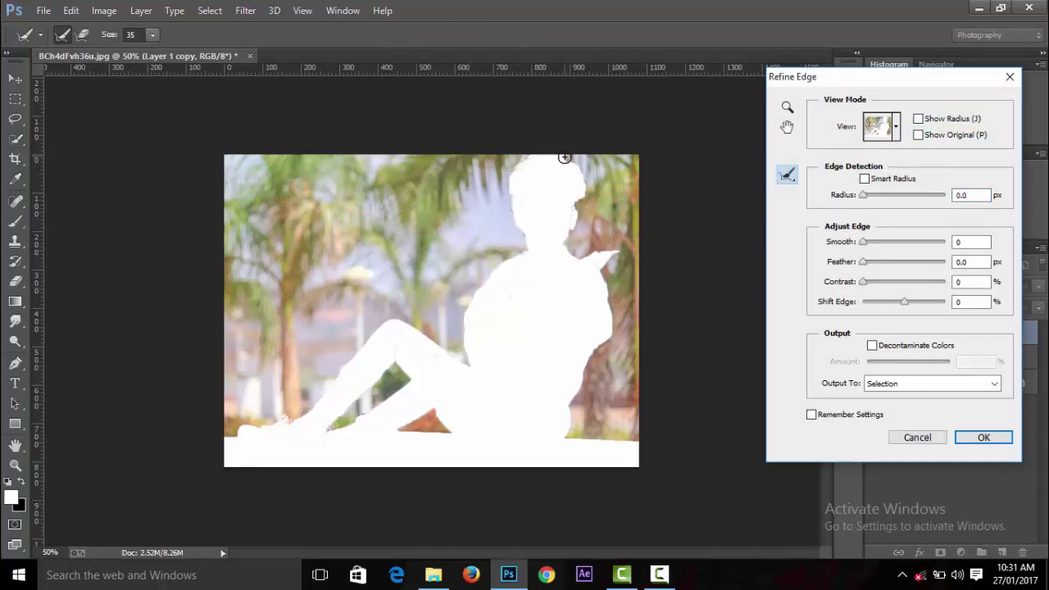
Refine the edge to Radius 1.7, Smooth 10, Feather 2.1 and mask Layer 1 copy with it
{"action": "left_click_drag", "start_coordinate": [571, 221], "coordinate": [572, 215]}
{"action": "left_click_drag", "start_coordinate": [862, 195], "coordinate": [870, 195]}
{"action": "left_click_drag", "start_coordinate": [863, 242], "coordinate": [872, 243]}
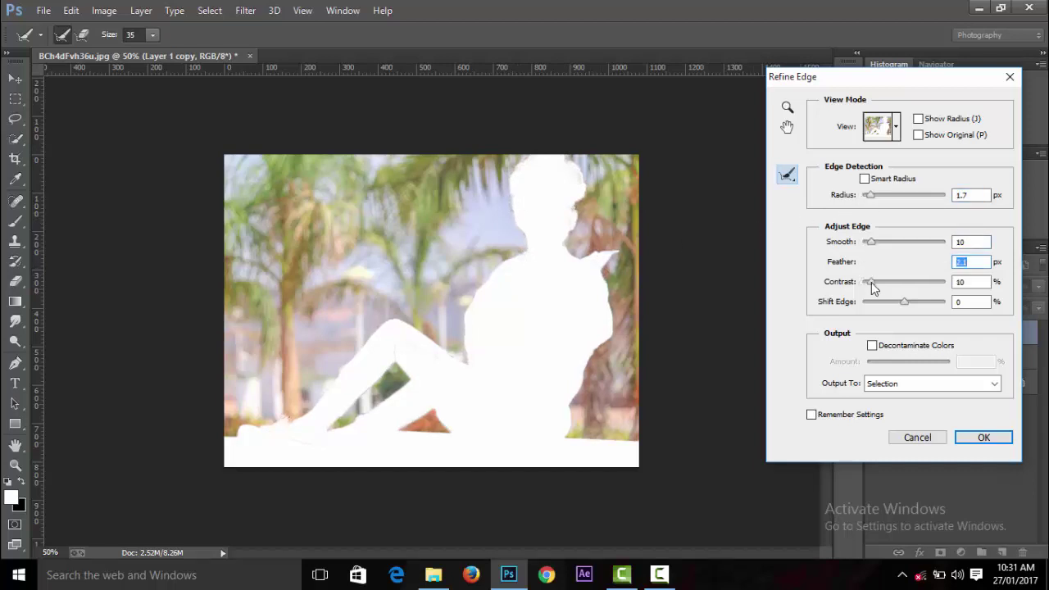
{"action": "key", "text": "ctrl+minus"}
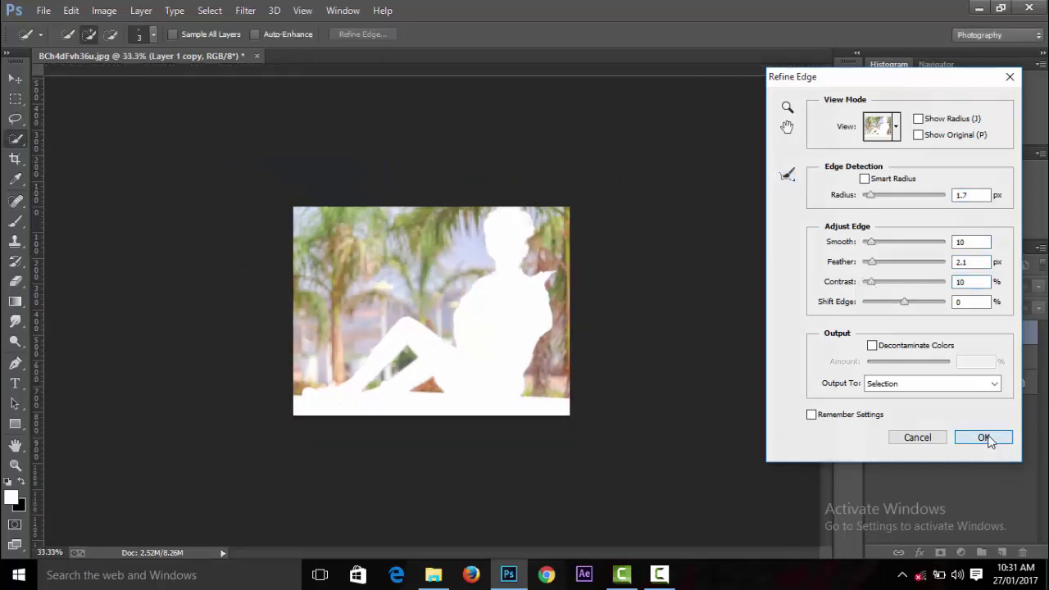
{"action": "left_click", "coordinate": [983, 437]}
{"action": "left_click", "coordinate": [939, 553]}
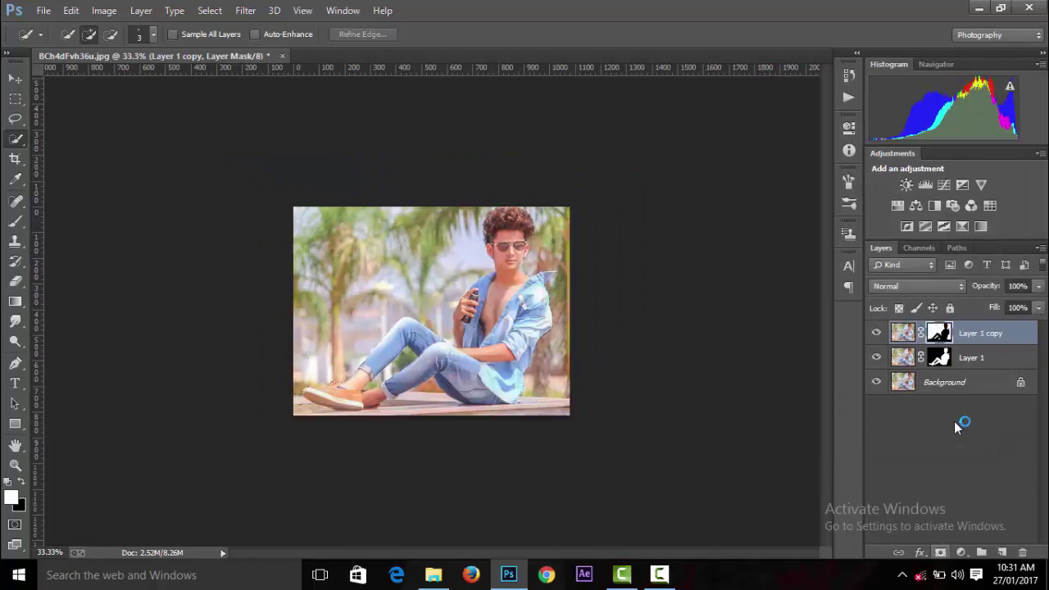
Duplicate the Background layer and move Background copy to the top of the stack
{"action": "left_click", "coordinate": [963, 384]}
{"action": "key", "text": "ctrl+j"}
{"action": "left_click_drag", "start_coordinate": [965, 392], "coordinate": [959, 333]}
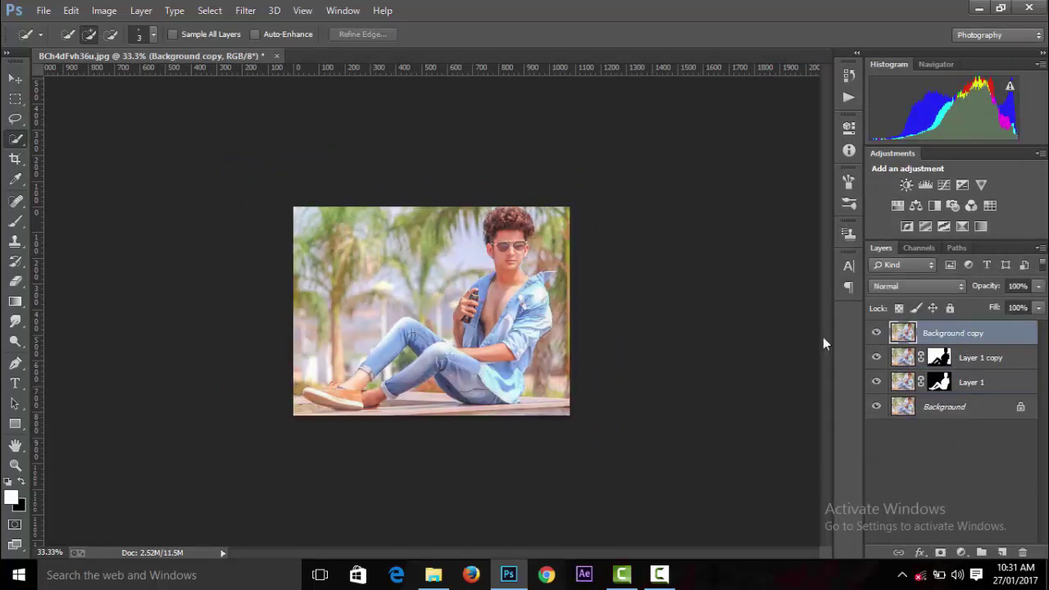
{"action": "key", "text": "ctrl+minus"}
{"action": "left_click", "coordinate": [244, 11]}
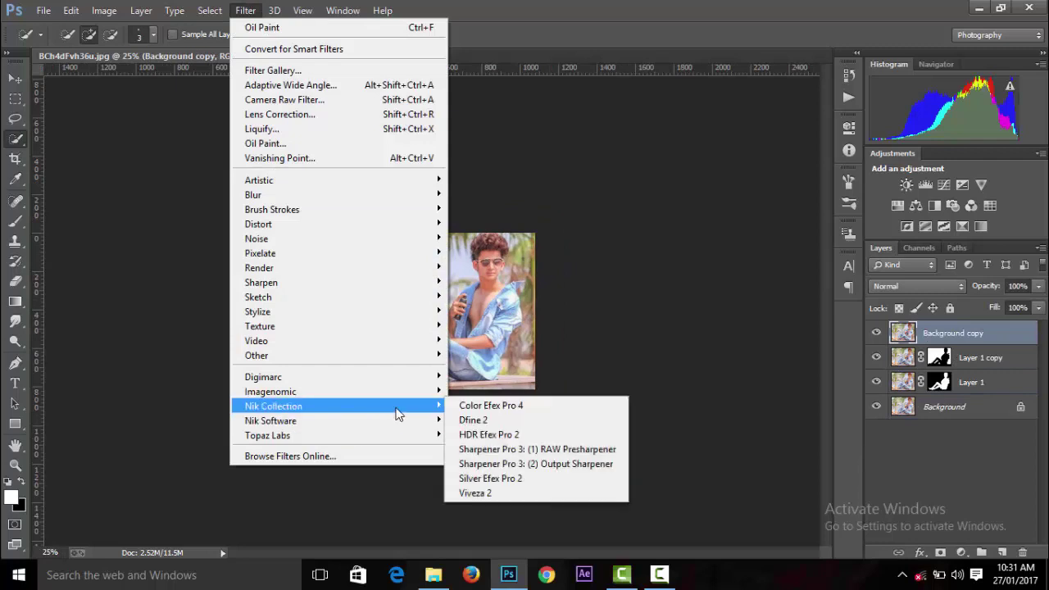
Apply Detail Extractor in Color Efex Pro 4 and place a resized control point on the face
{"action": "left_click", "coordinate": [459, 405]}
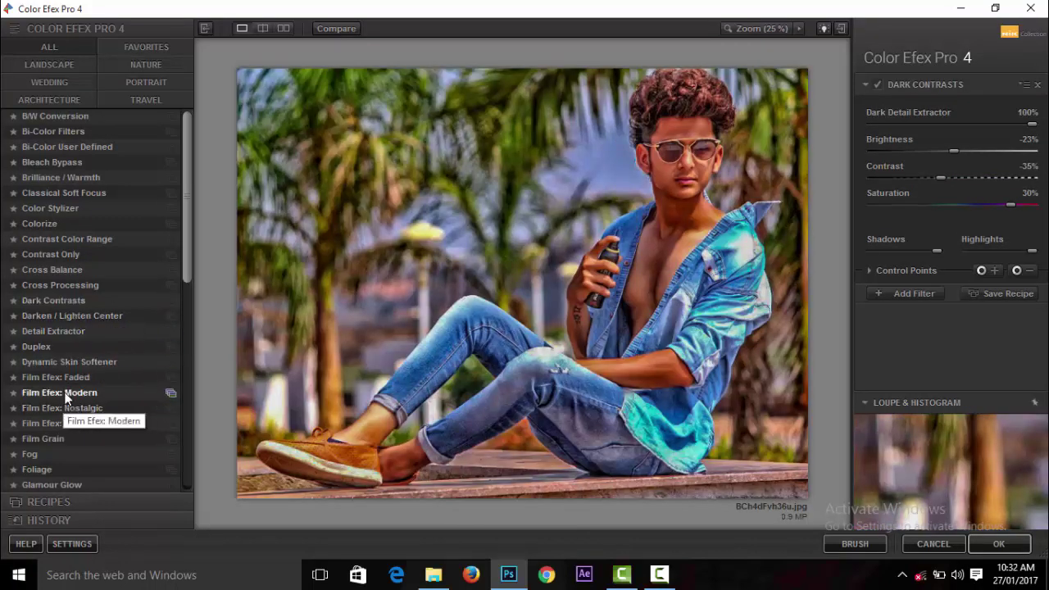
{"action": "left_click", "coordinate": [74, 332]}
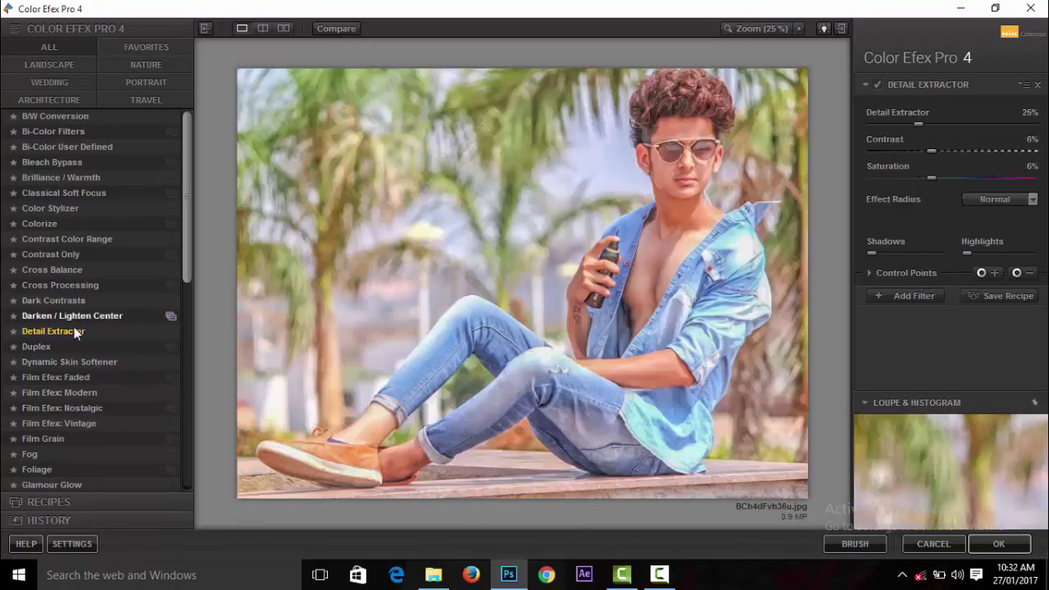
{"action": "left_click", "coordinate": [917, 295]}
{"action": "left_click", "coordinate": [865, 85]}
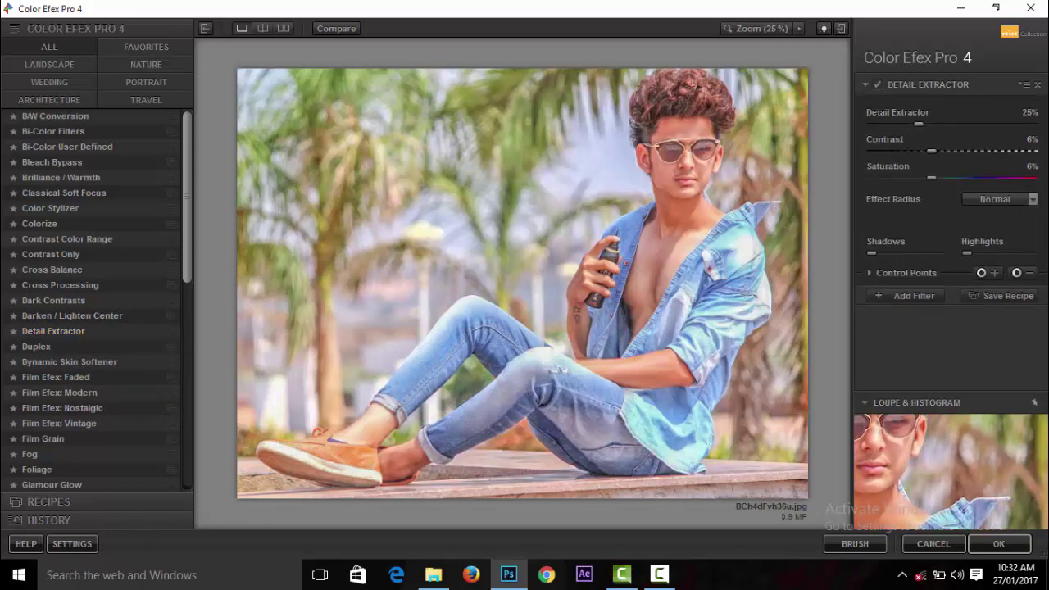
{"action": "left_click", "coordinate": [1016, 273]}
{"action": "left_click", "coordinate": [681, 161]}
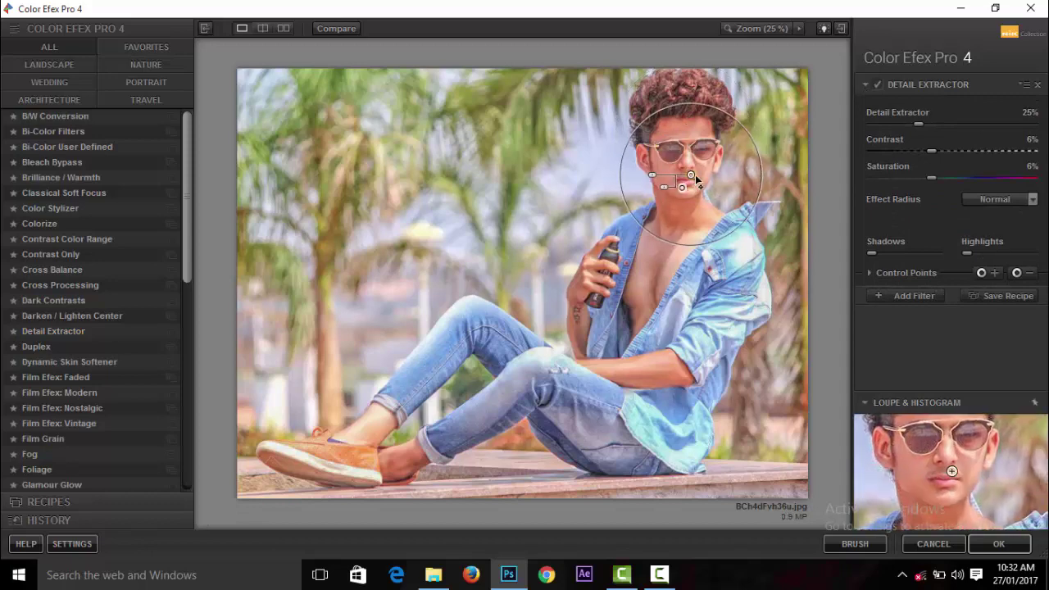
{"action": "left_click_drag", "start_coordinate": [682, 161], "coordinate": [703, 164]}
Add Detail Extractor control points on the chest, neck, ankle, shoe, arm and hand
{"action": "left_click", "coordinate": [1015, 273]}
{"action": "left_click", "coordinate": [666, 249]}
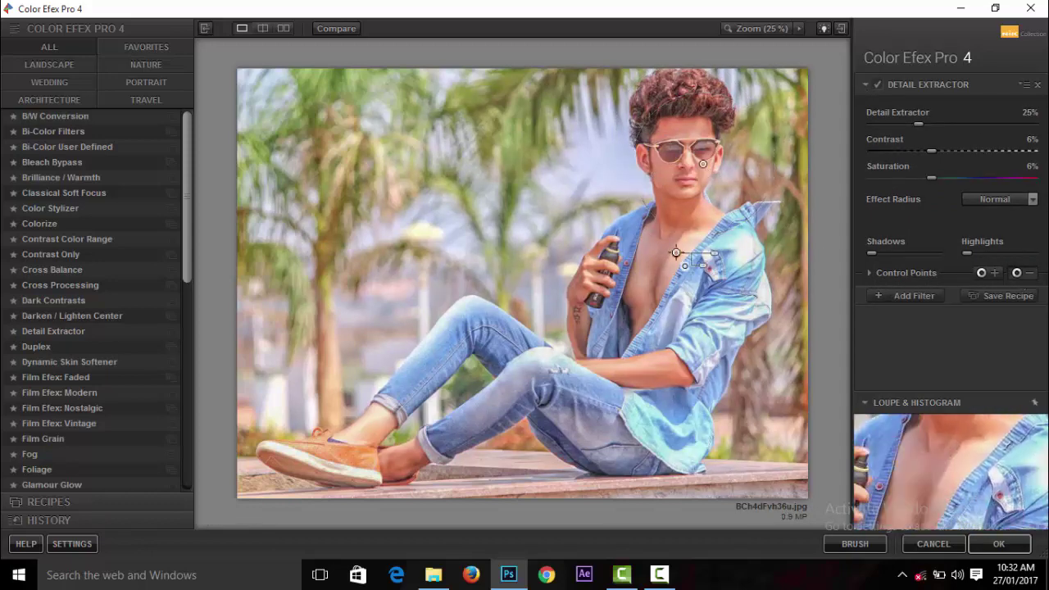
{"action": "left_click", "coordinate": [1016, 273]}
{"action": "left_click", "coordinate": [679, 207]}
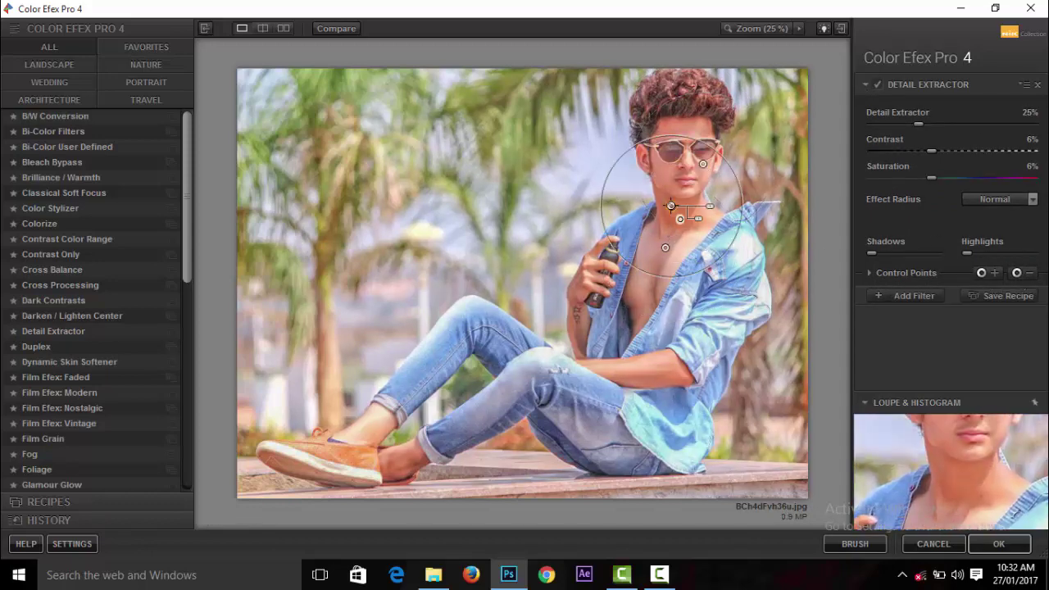
{"action": "left_click", "coordinate": [1016, 273]}
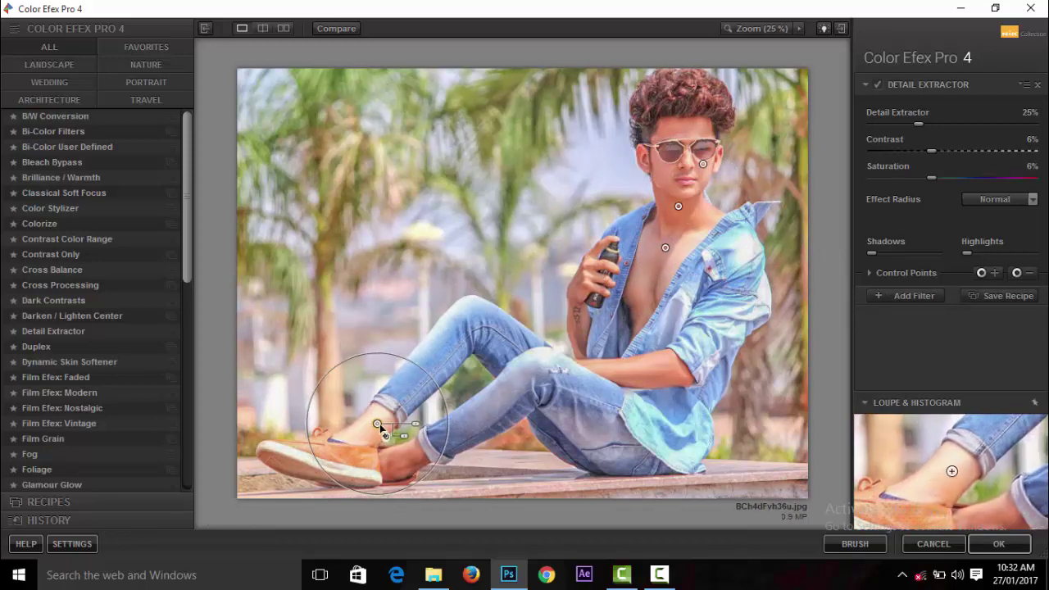
{"action": "left_click", "coordinate": [378, 426]}
{"action": "left_click", "coordinate": [1016, 272]}
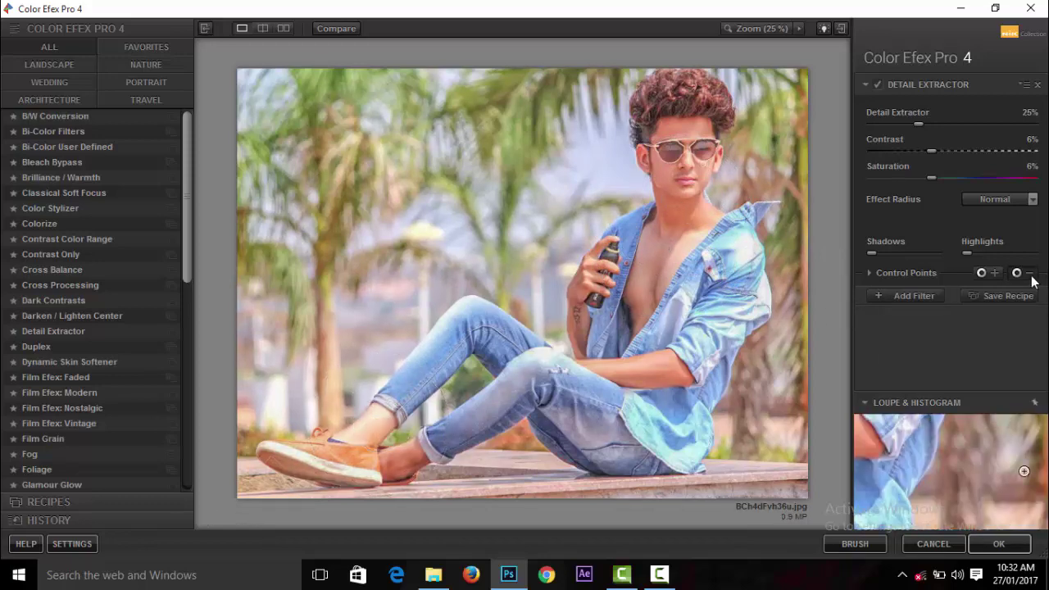
{"action": "left_click", "coordinate": [406, 459]}
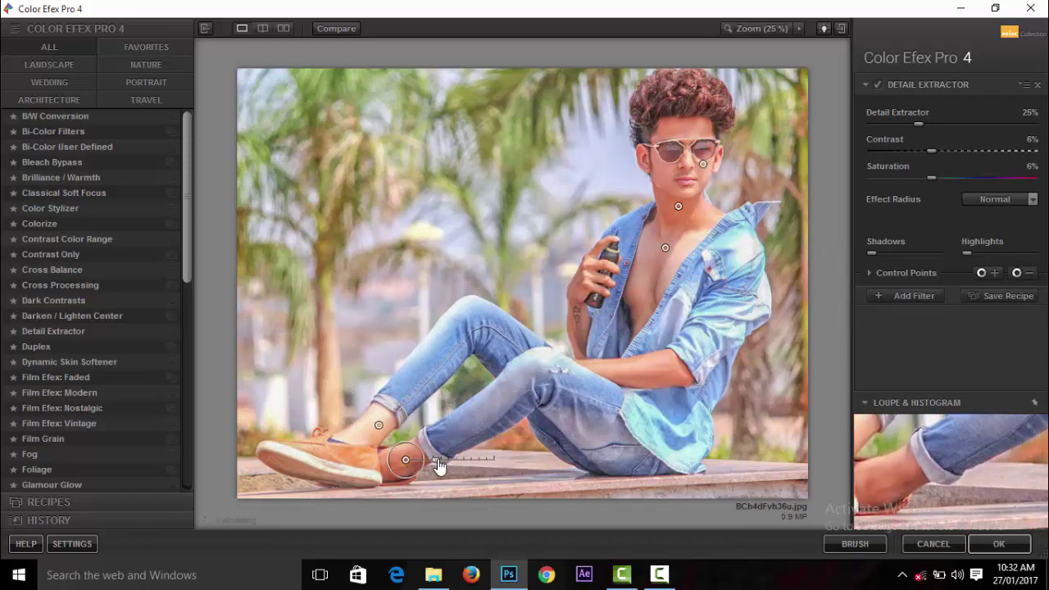
{"action": "left_click", "coordinate": [1016, 273]}
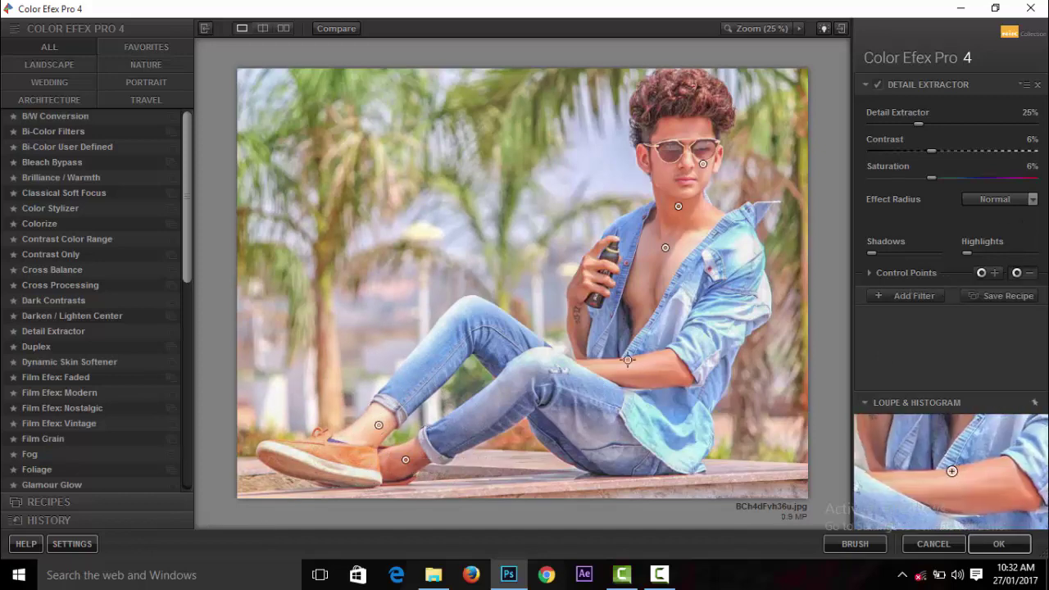
{"action": "left_click", "coordinate": [610, 367]}
{"action": "left_click", "coordinate": [1016, 273]}
{"action": "left_click", "coordinate": [582, 317]}
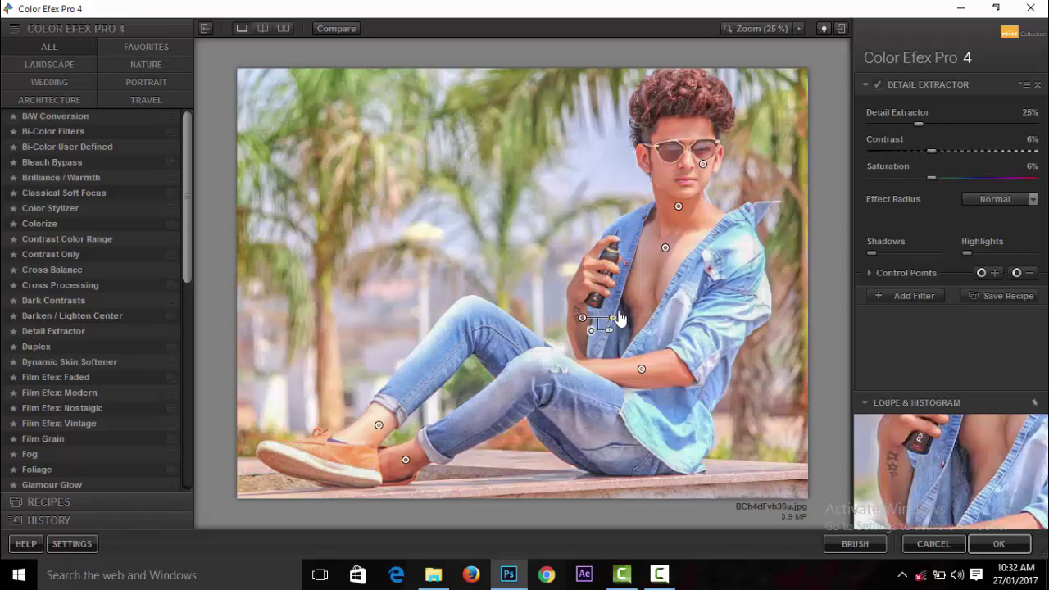
{"action": "left_click", "coordinate": [671, 254]}
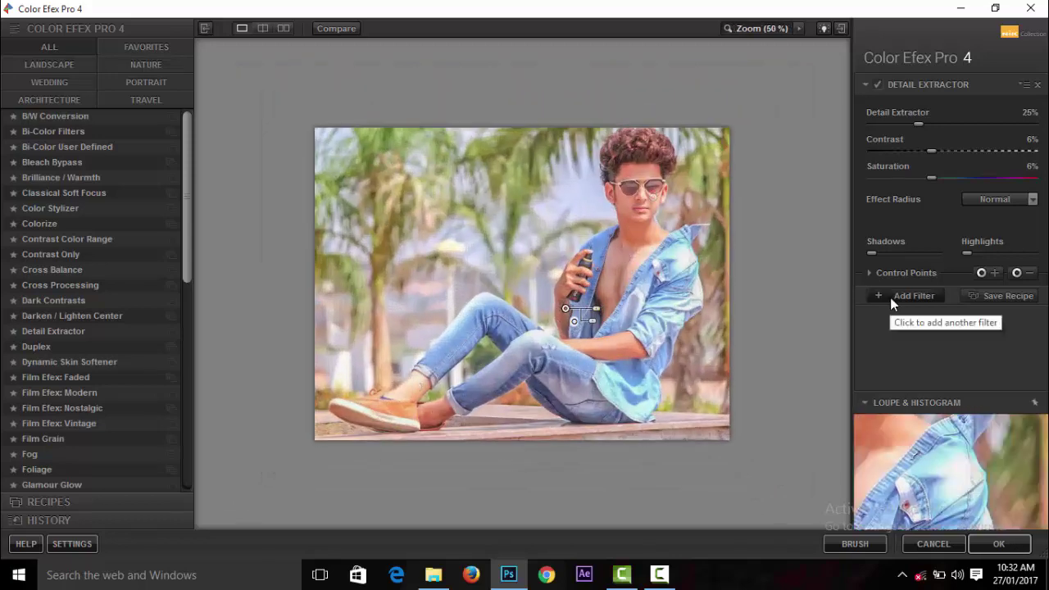
{"action": "left_click", "coordinate": [890, 297]}
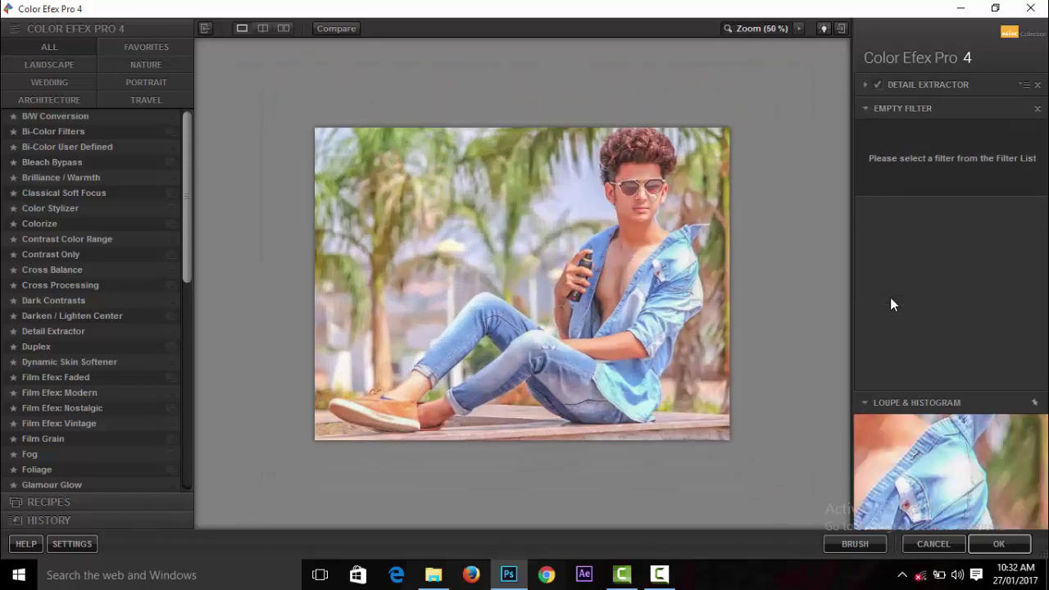
Apply Dark Contrasts with Brightness -31%, Contrast -27% and Saturation 2%
{"action": "left_click", "coordinate": [59, 301]}
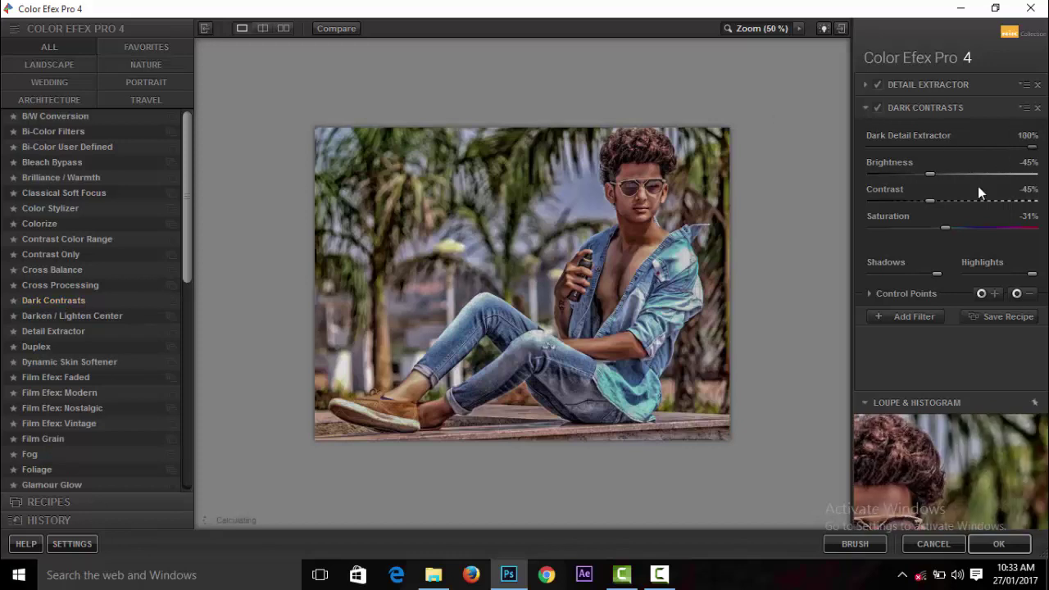
{"action": "left_click_drag", "start_coordinate": [931, 175], "coordinate": [944, 174]}
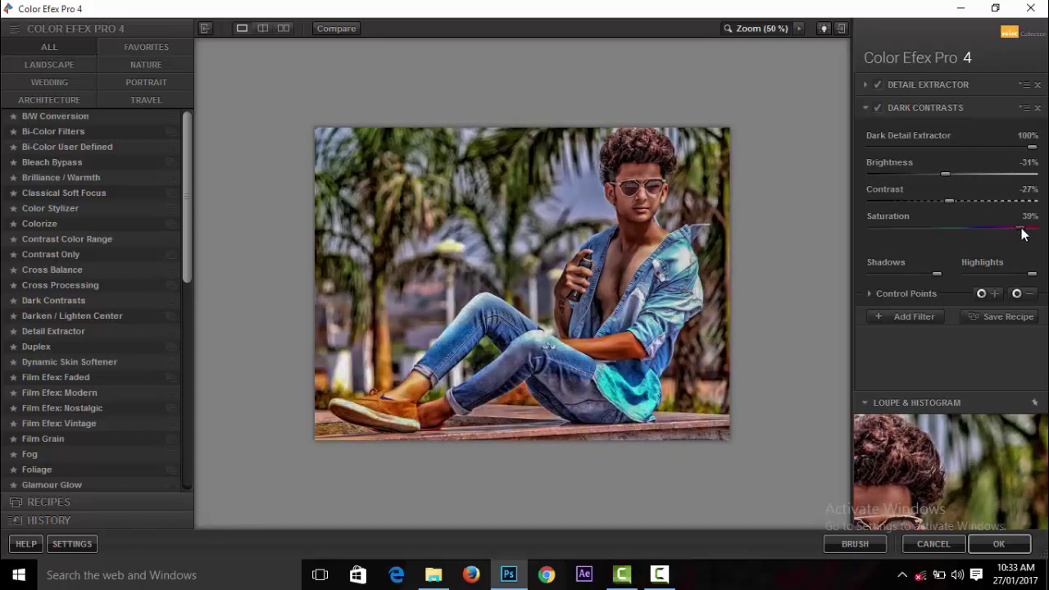
{"action": "left_click_drag", "start_coordinate": [1021, 229], "coordinate": [982, 229]}
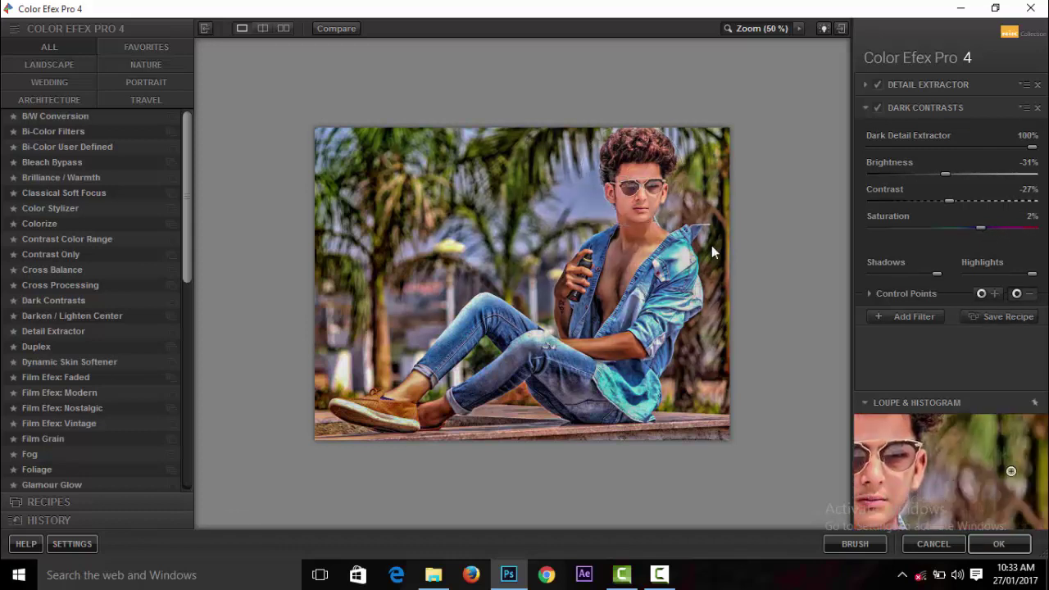
Place Dark Contrasts control points on the upper chest, chest, ankle and shoe
{"action": "left_click", "coordinate": [639, 234]}
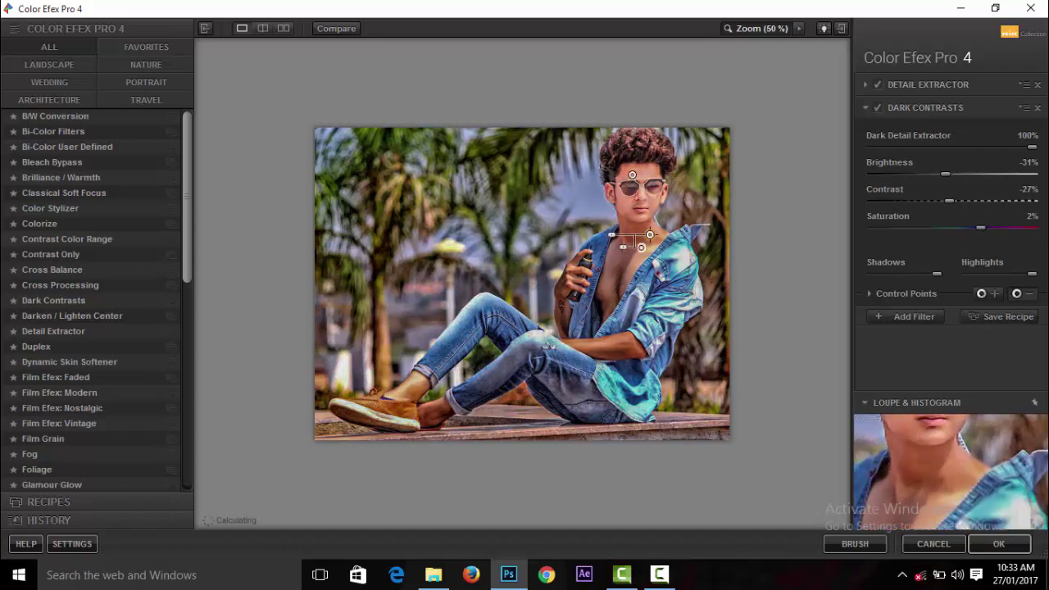
{"action": "left_click", "coordinate": [1016, 294]}
{"action": "left_click", "coordinate": [612, 290]}
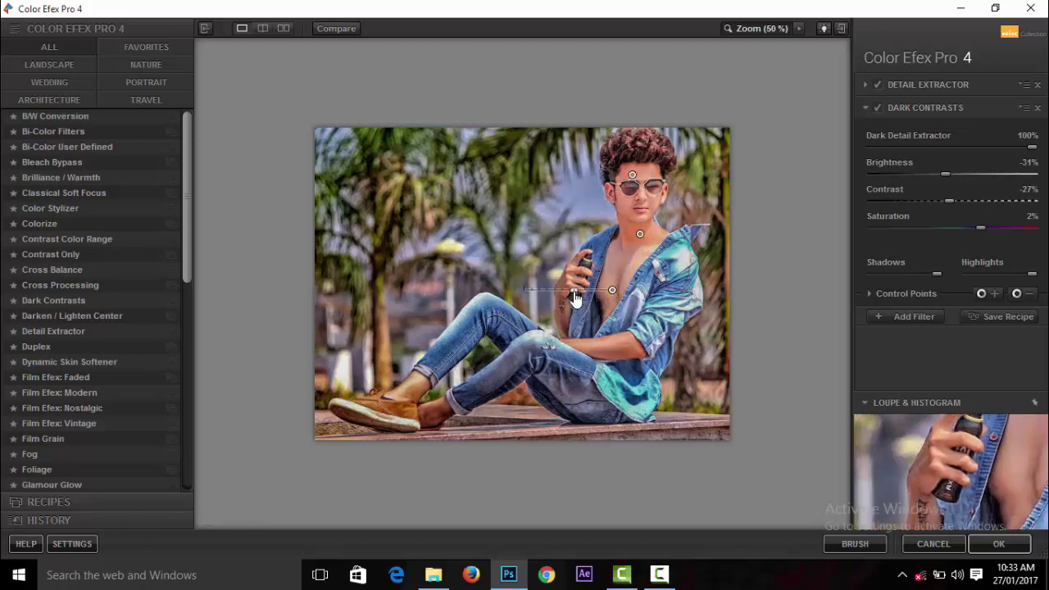
{"action": "left_click_drag", "start_coordinate": [575, 298], "coordinate": [579, 300]}
{"action": "left_click", "coordinate": [1017, 294]}
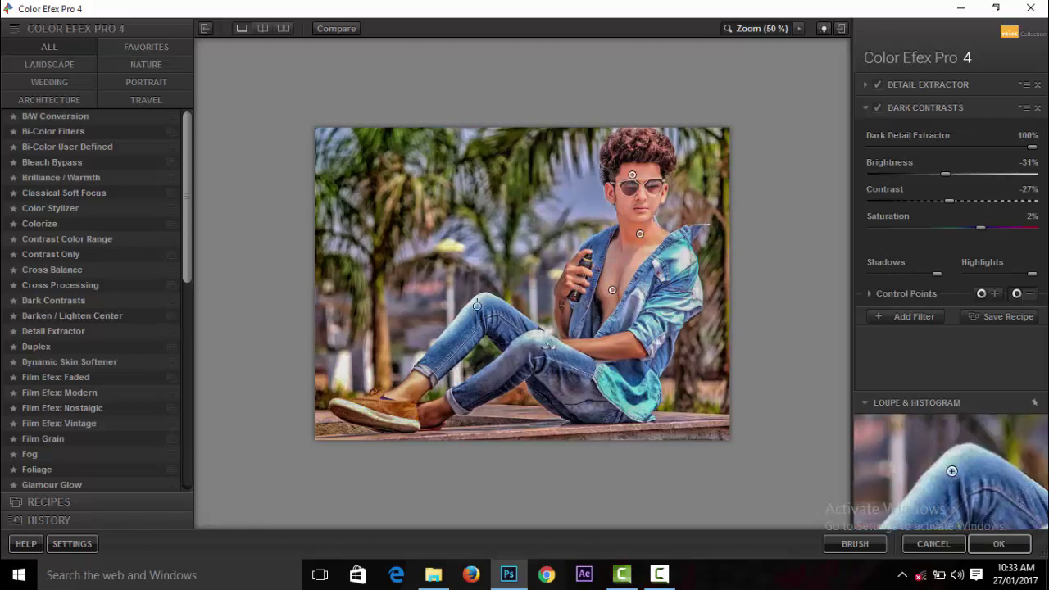
{"action": "left_click", "coordinate": [412, 383]}
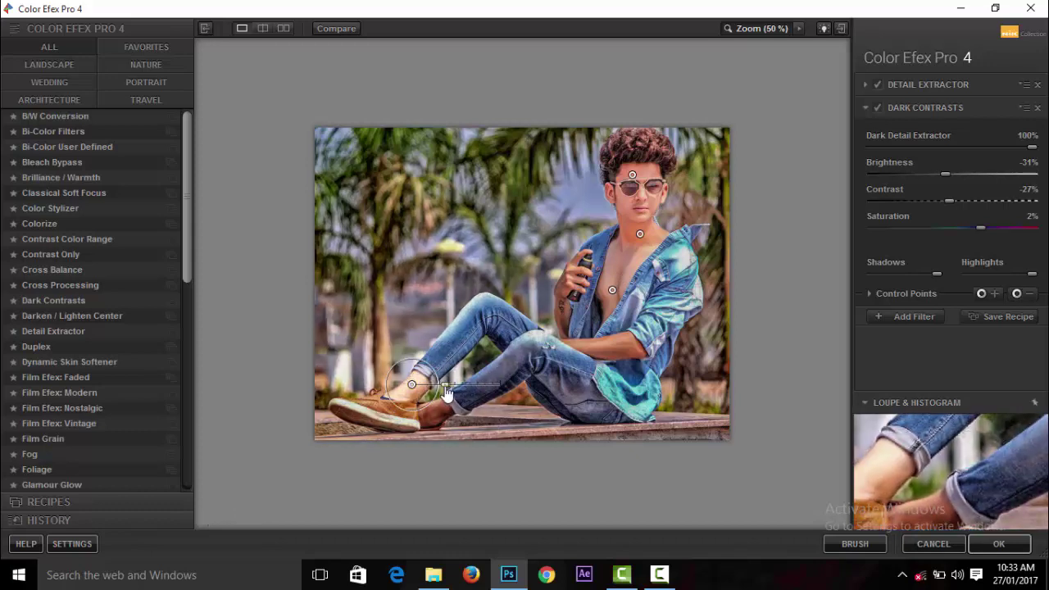
{"action": "left_click", "coordinate": [1030, 295]}
{"action": "left_click", "coordinate": [438, 410]}
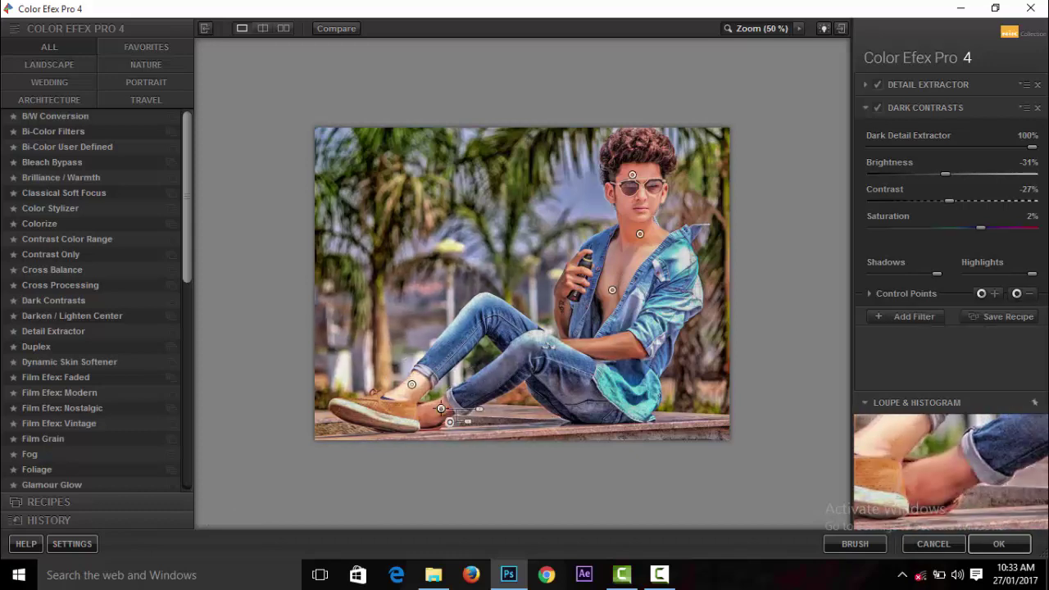
{"action": "left_click_drag", "start_coordinate": [475, 416], "coordinate": [461, 417]}
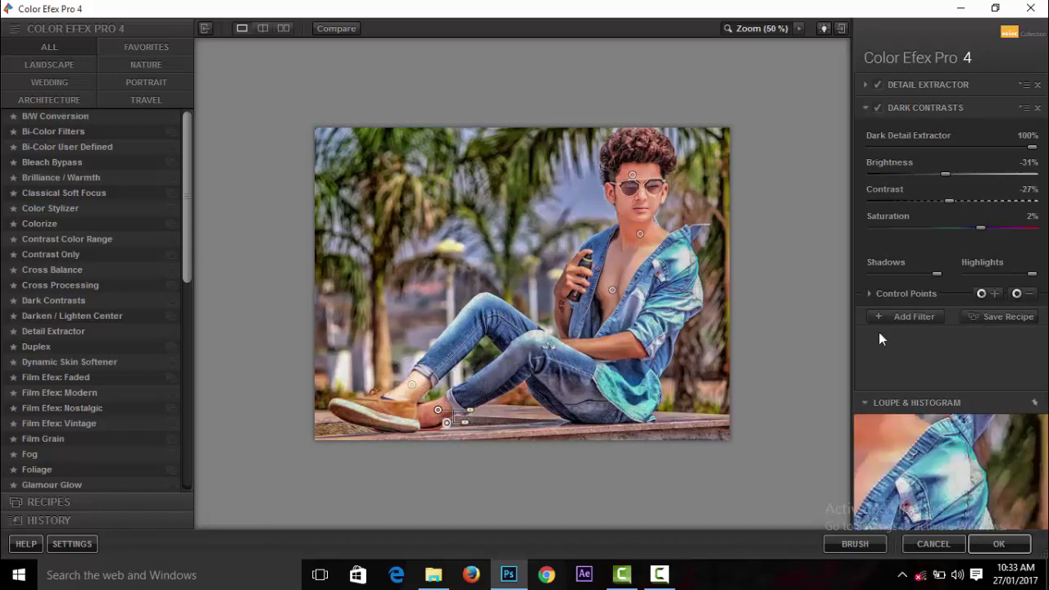
{"action": "left_click", "coordinate": [904, 317]}
Reset the preview to 50% and add the Midnight filter to the stack
{"action": "key", "text": "ctrl+minus"}
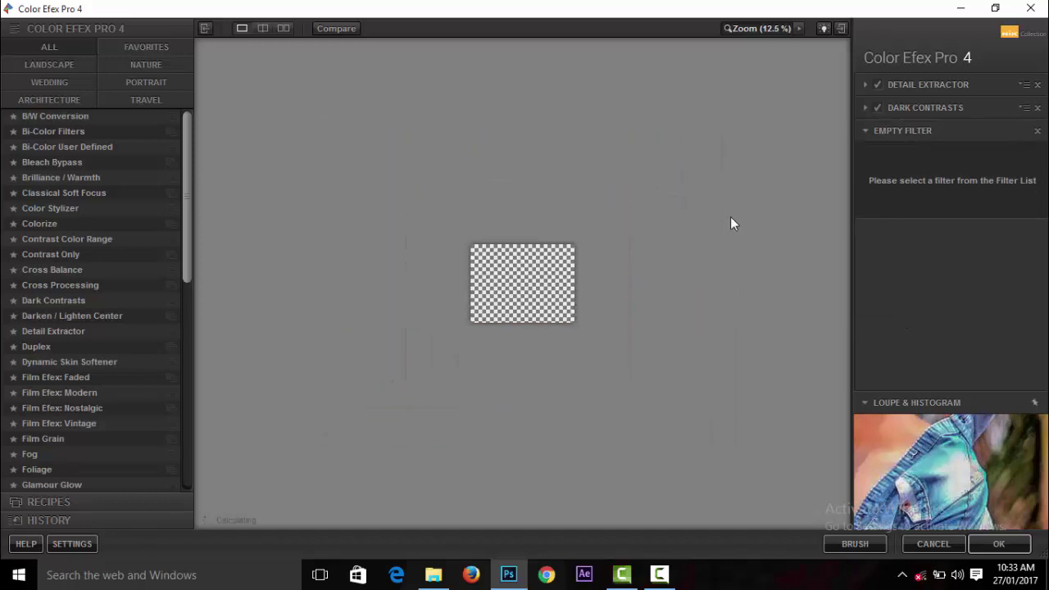
{"action": "key", "text": "ctrl+plus"}
{"action": "left_click_drag", "start_coordinate": [182, 292], "coordinate": [180, 477]}
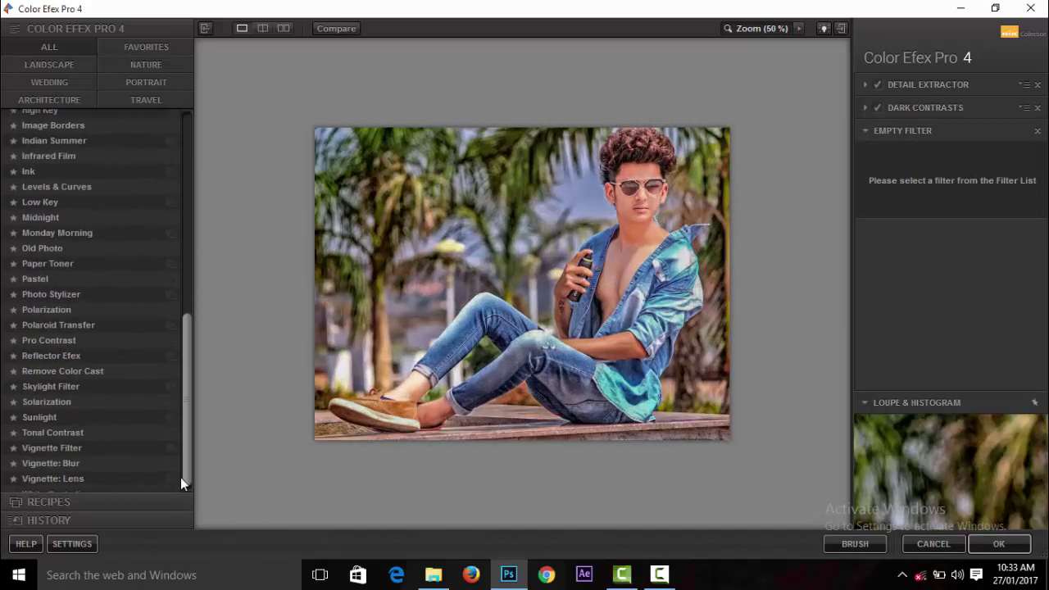
{"action": "left_click", "coordinate": [71, 208]}
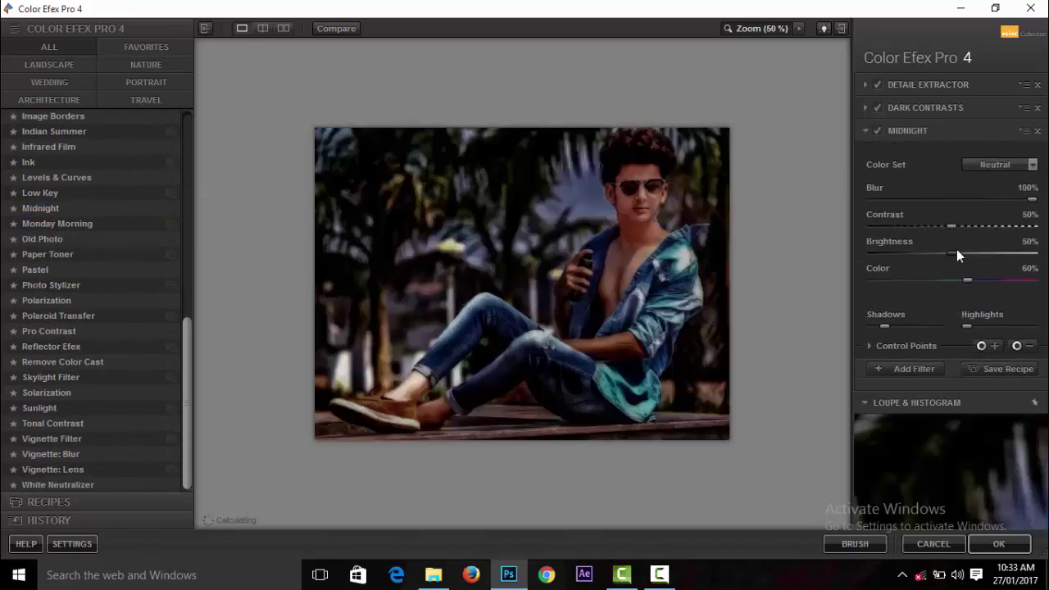
Place minus control points on the face and chest, and nudge the shoe point right
{"action": "left_click", "coordinate": [1016, 345]}
{"action": "left_click", "coordinate": [643, 180]}
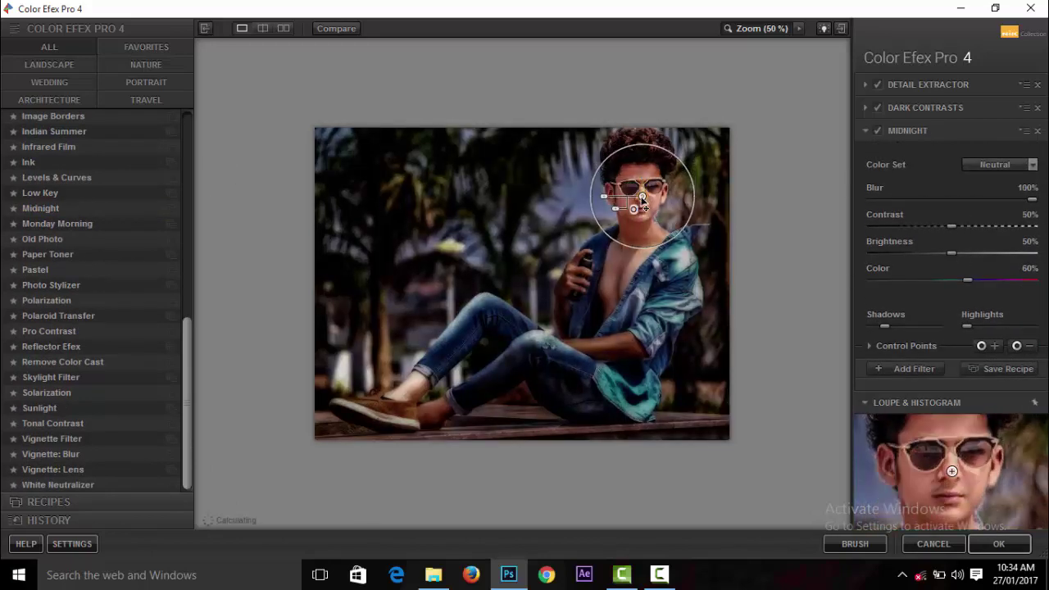
{"action": "left_click_drag", "start_coordinate": [644, 184], "coordinate": [646, 179]}
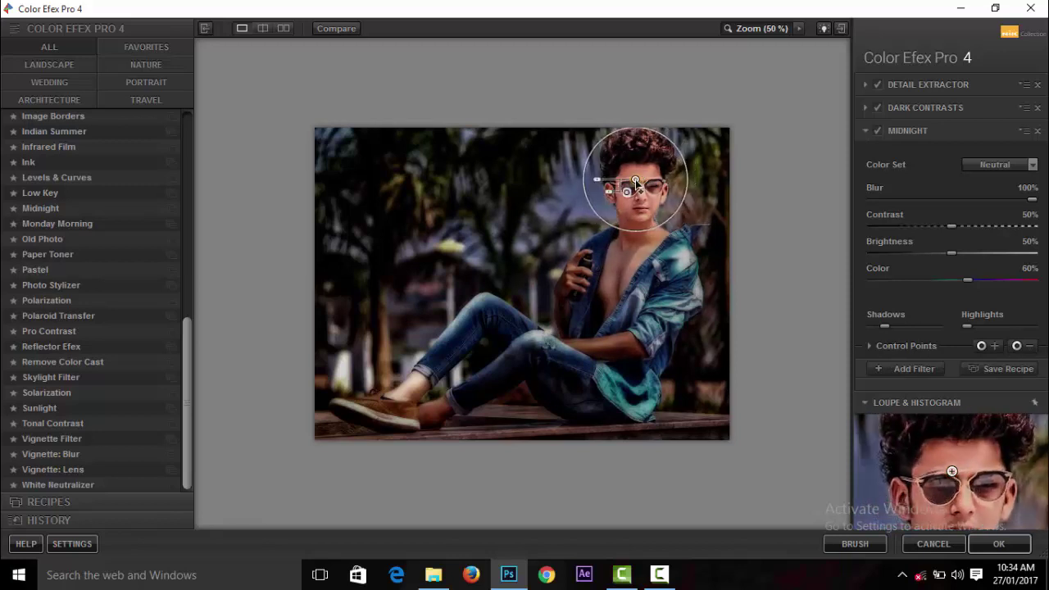
{"action": "left_click", "coordinate": [1016, 345]}
{"action": "left_click", "coordinate": [631, 264]}
{"action": "left_click_drag", "start_coordinate": [631, 264], "coordinate": [599, 314]}
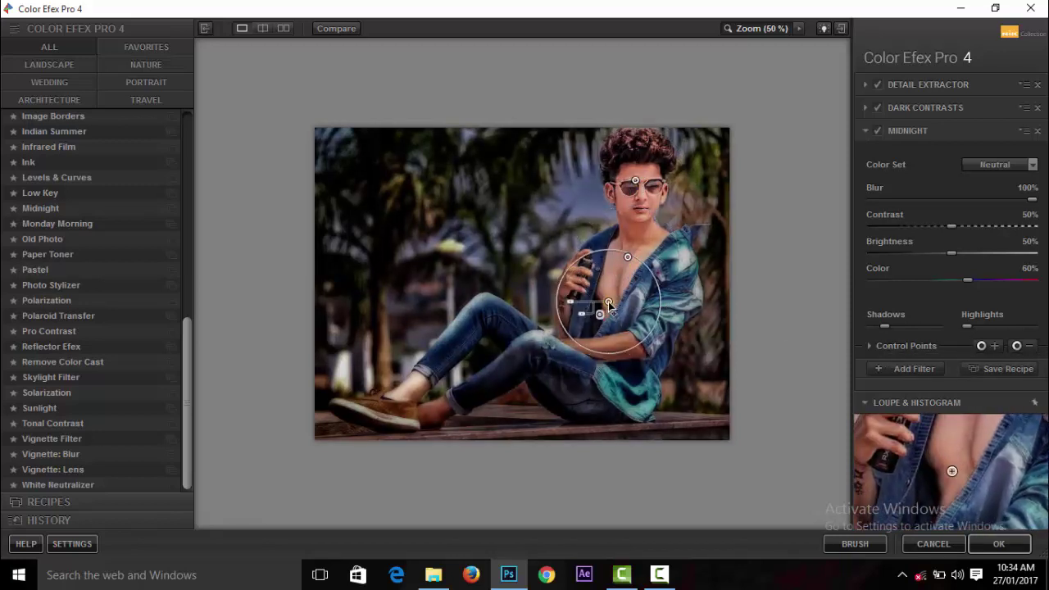
{"action": "left_click_drag", "start_coordinate": [409, 388], "coordinate": [421, 391]}
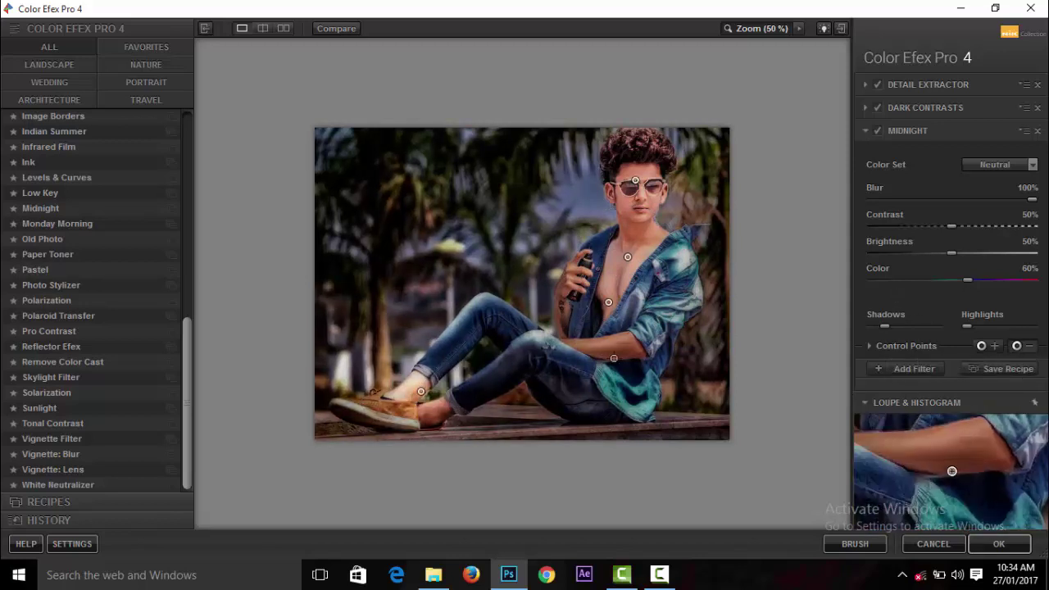
Protect the knee, shirt and jeans from the Midnight darkening with more minus points
{"action": "left_click", "coordinate": [1015, 345]}
{"action": "left_click", "coordinate": [462, 337]}
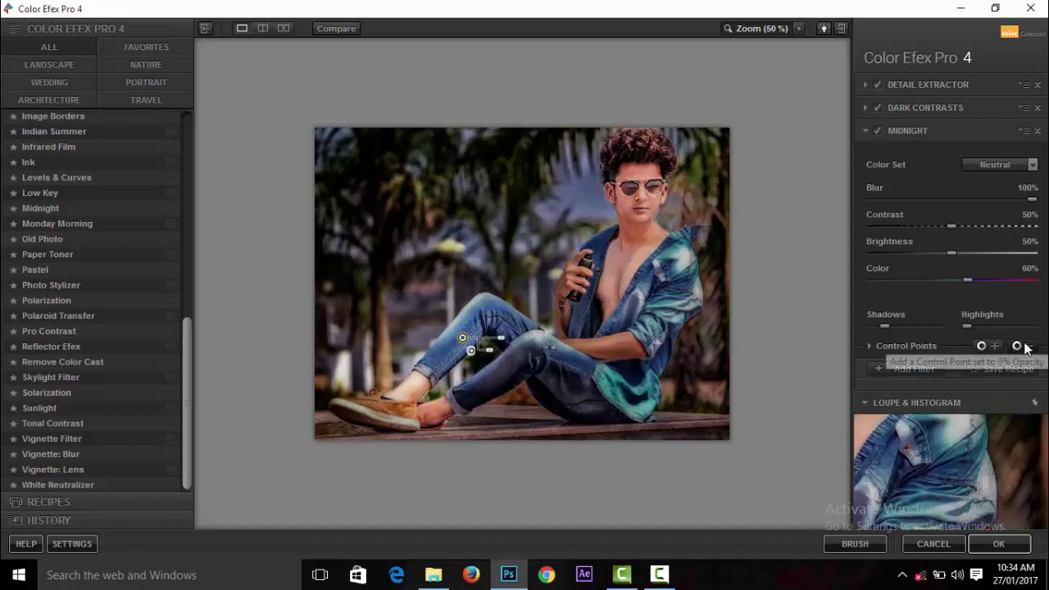
{"action": "left_click", "coordinate": [608, 302]}
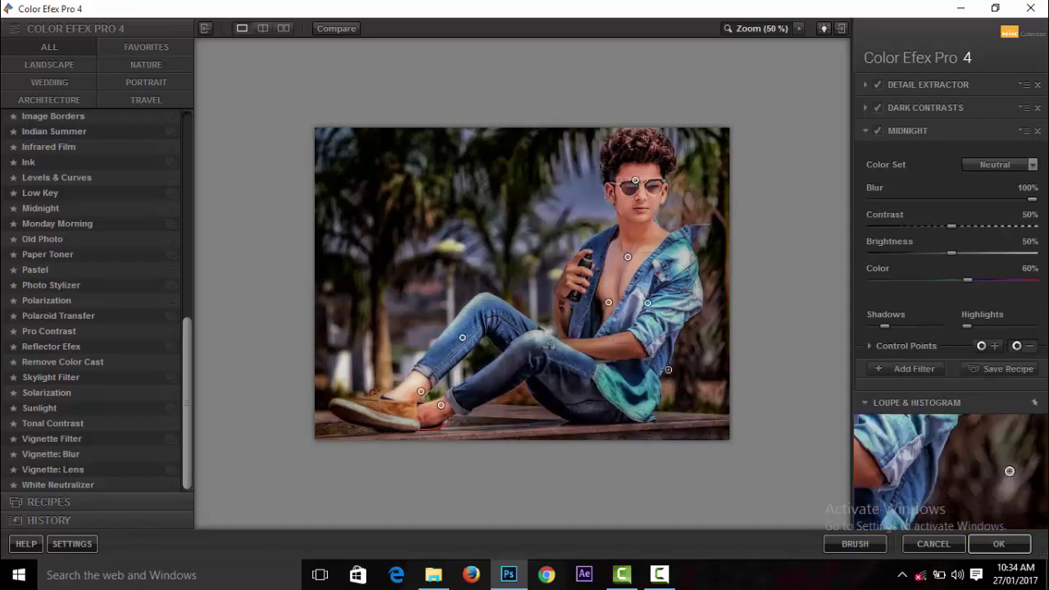
{"action": "left_click", "coordinate": [633, 377]}
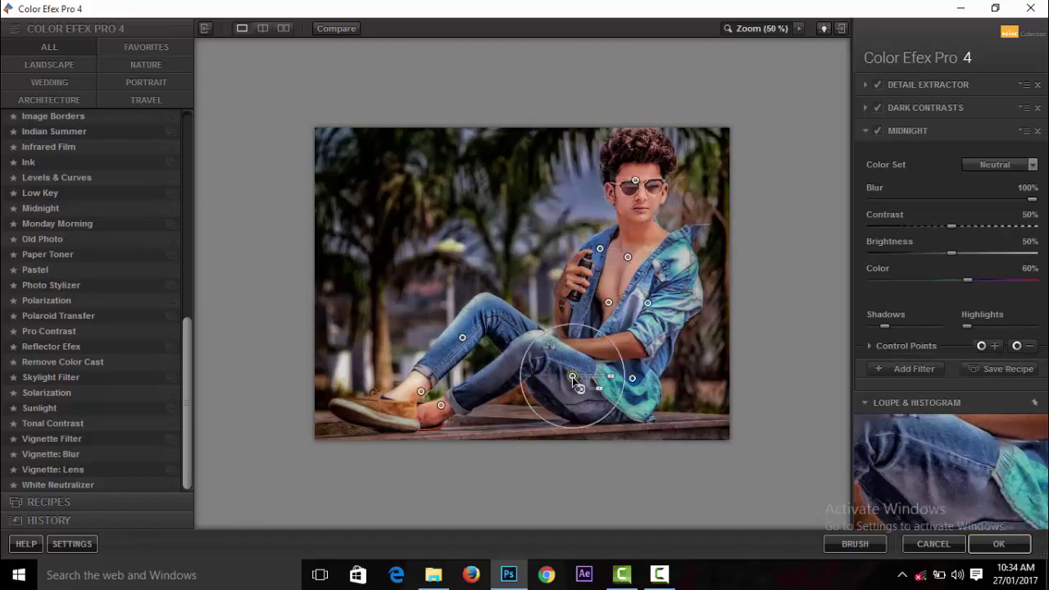
{"action": "left_click", "coordinate": [567, 386]}
Lighten the trees behind the man, the top-left trees and the area left of the shoe
{"action": "left_click", "coordinate": [414, 221]}
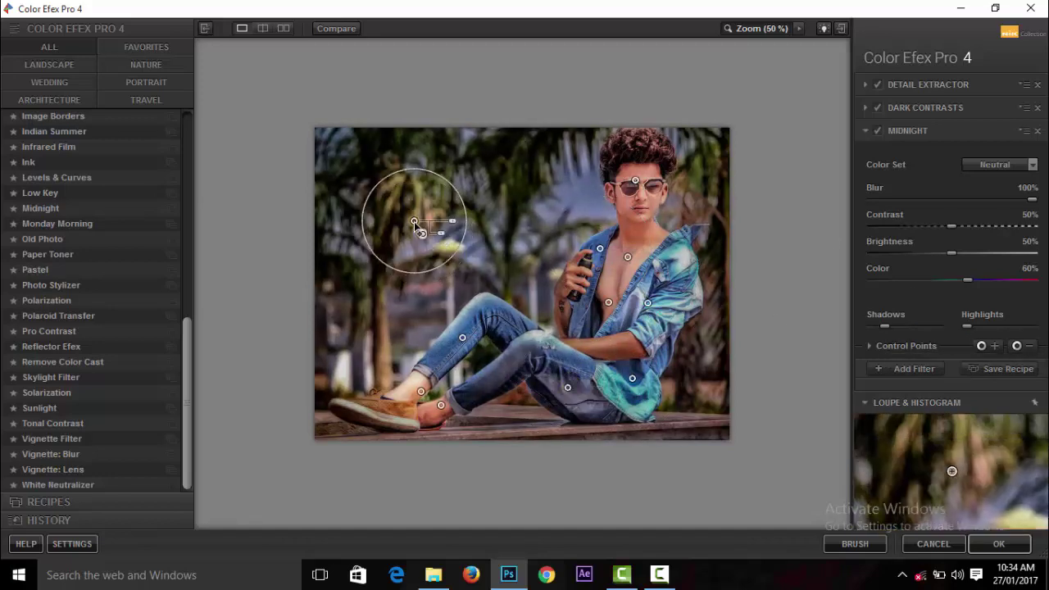
{"action": "left_click", "coordinate": [1016, 345]}
{"action": "left_click", "coordinate": [349, 157]}
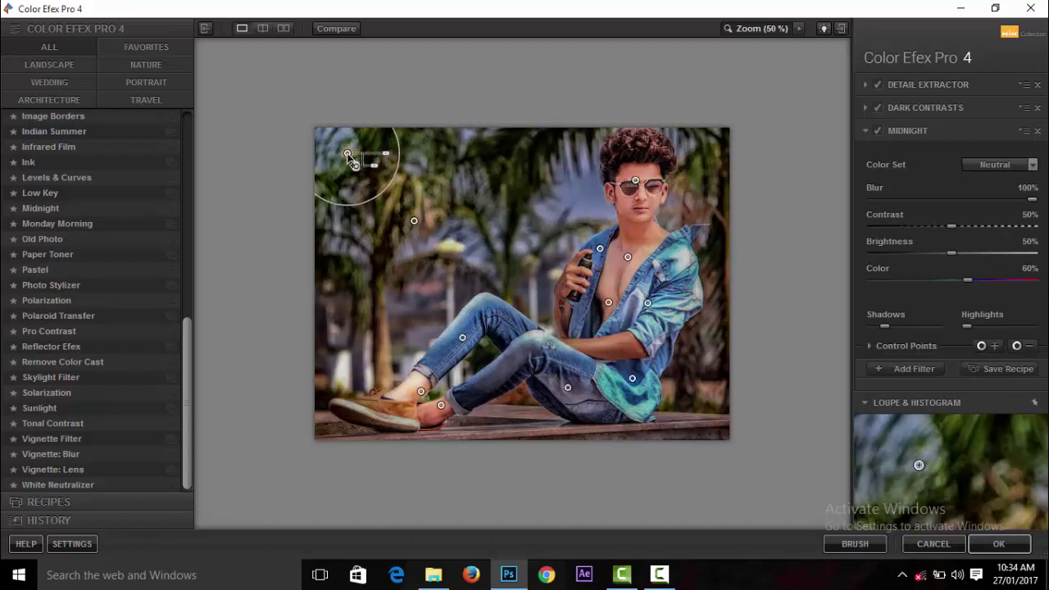
{"action": "left_click", "coordinate": [982, 344]}
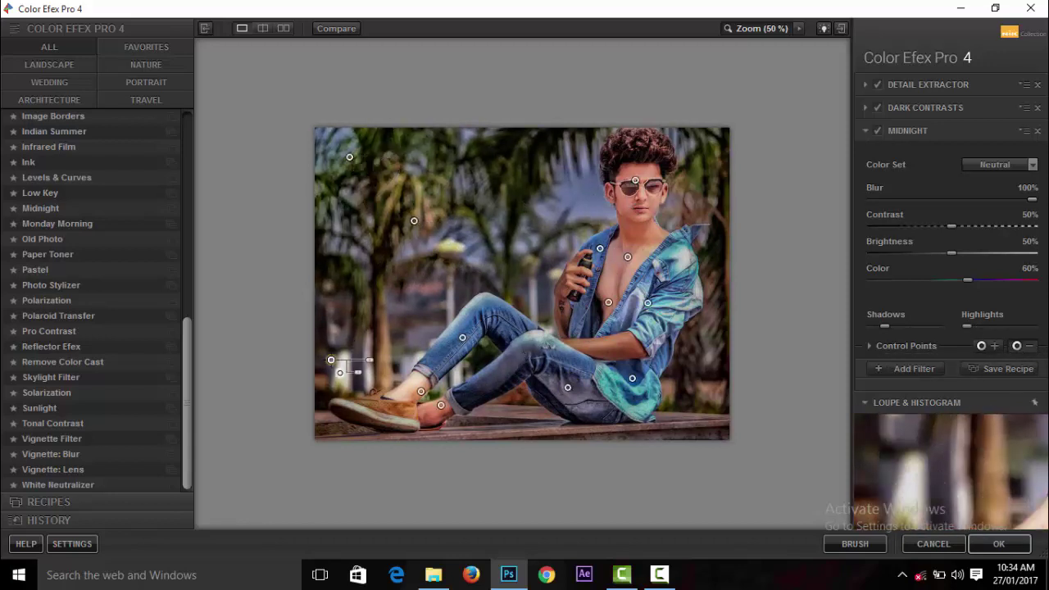
{"action": "left_click", "coordinate": [335, 360]}
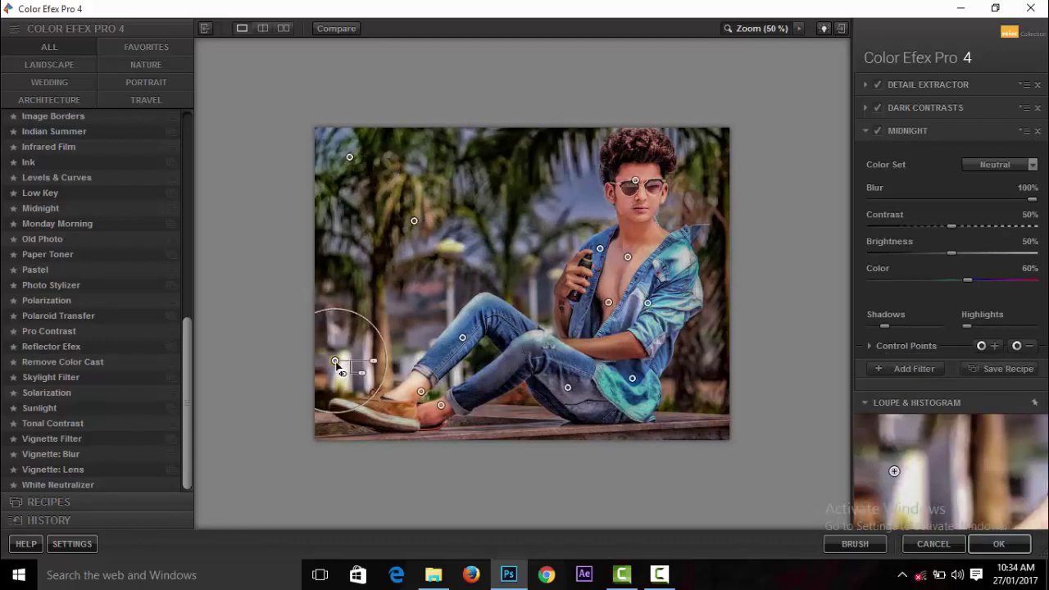
Add minus points on the jacket's right side, near the head and the trees above it
{"action": "left_click", "coordinate": [1016, 345]}
{"action": "left_click", "coordinate": [669, 365]}
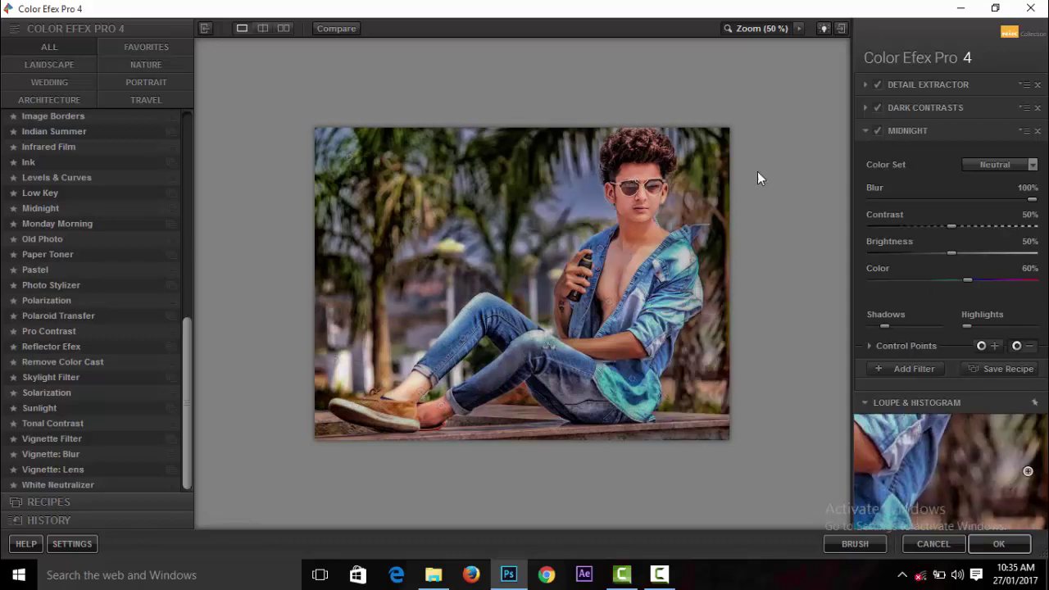
{"action": "left_click", "coordinate": [665, 173]}
{"action": "left_click", "coordinate": [1030, 347]}
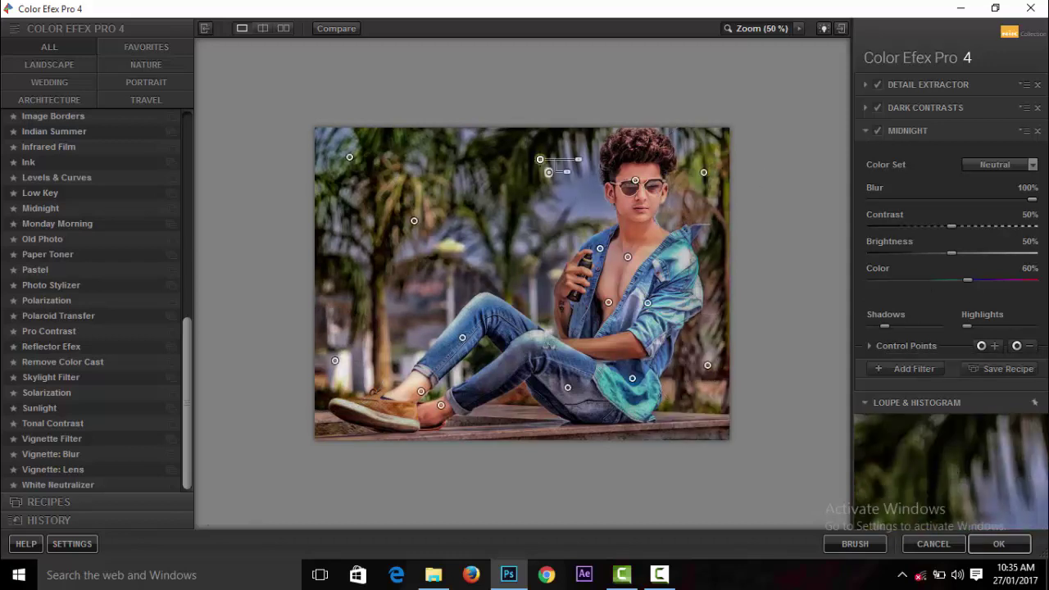
{"action": "left_click", "coordinate": [519, 161]}
Protect more of the shirt, the hand holding the bottle and the forearm
{"action": "left_click", "coordinate": [899, 370]}
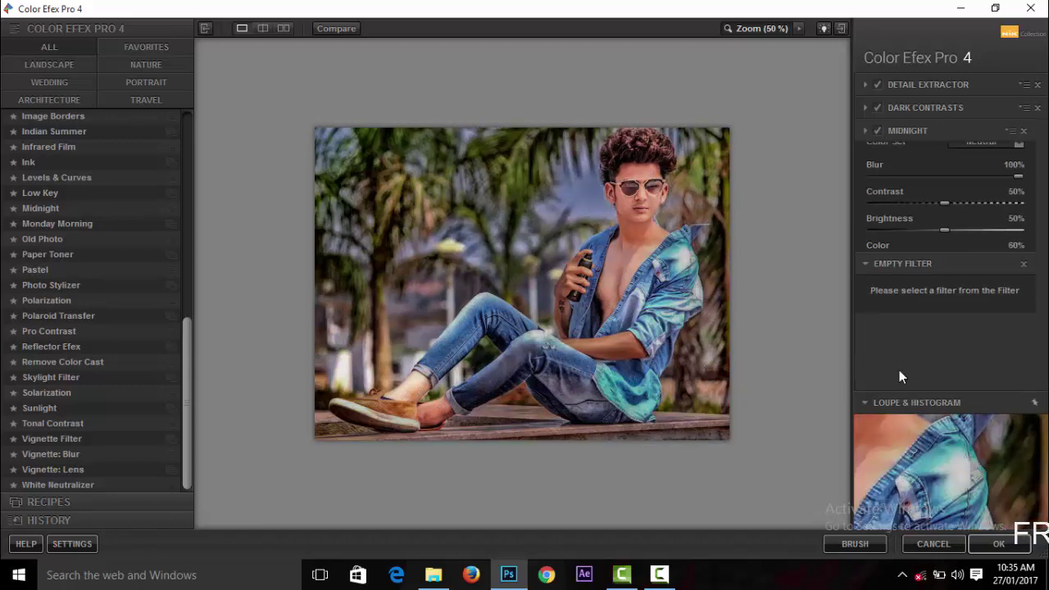
{"action": "left_click", "coordinate": [865, 131]}
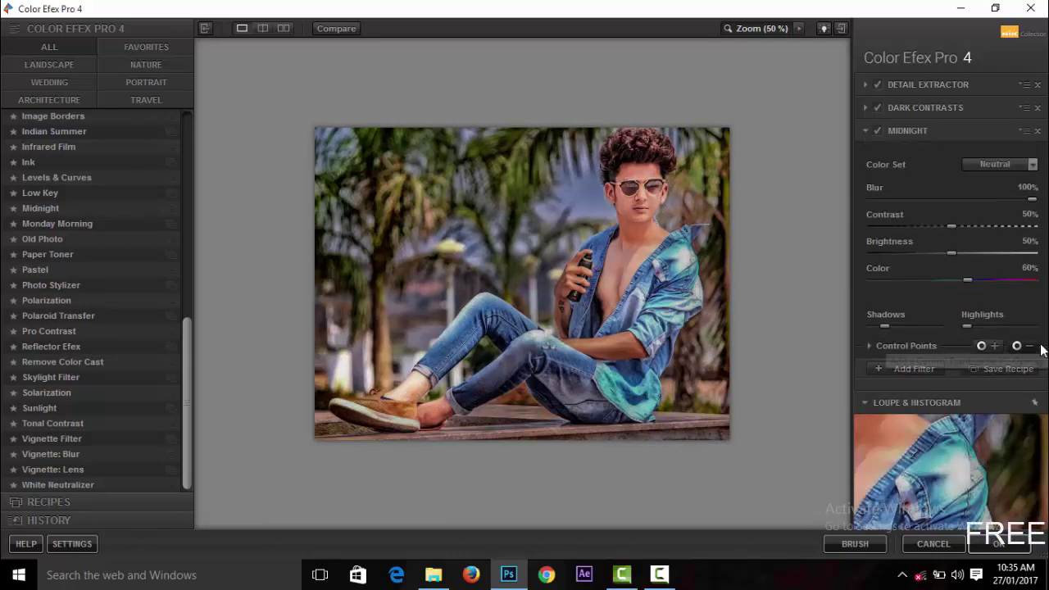
{"action": "left_click", "coordinate": [612, 348]}
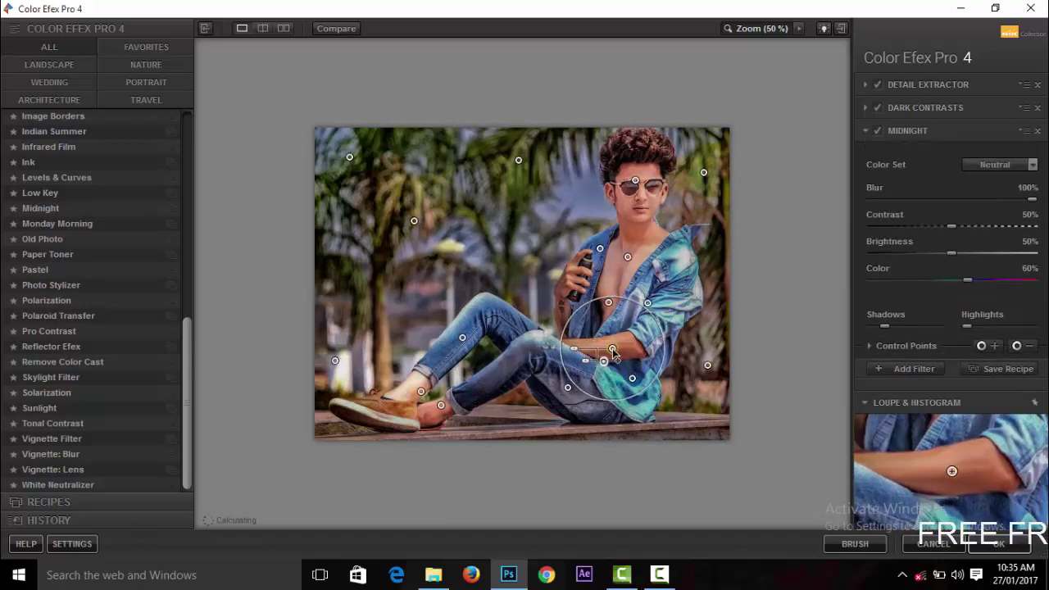
{"action": "left_click", "coordinate": [1015, 345]}
{"action": "left_click", "coordinate": [562, 296]}
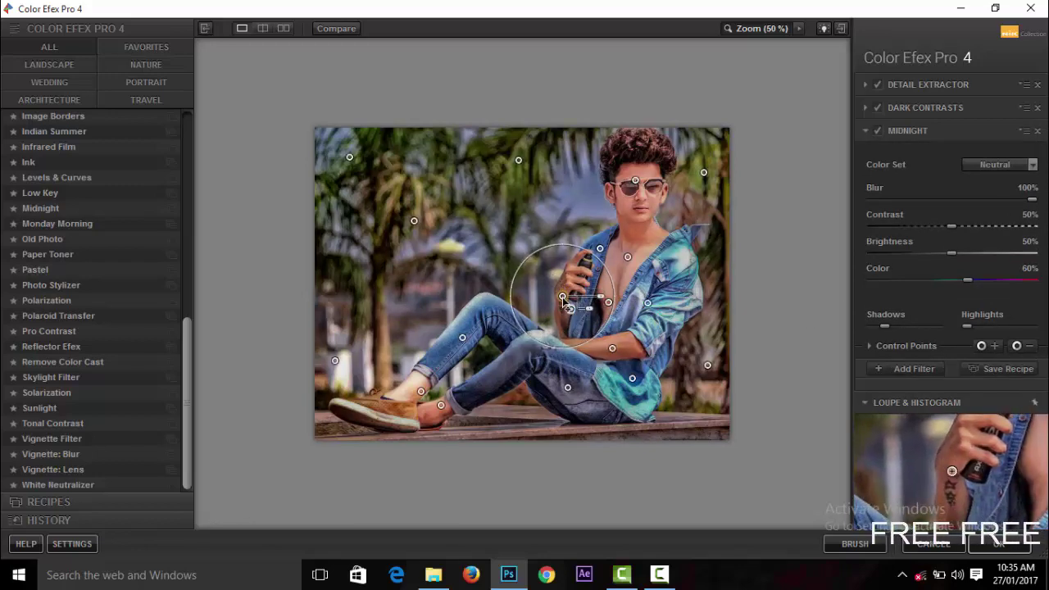
{"action": "left_click", "coordinate": [1016, 346]}
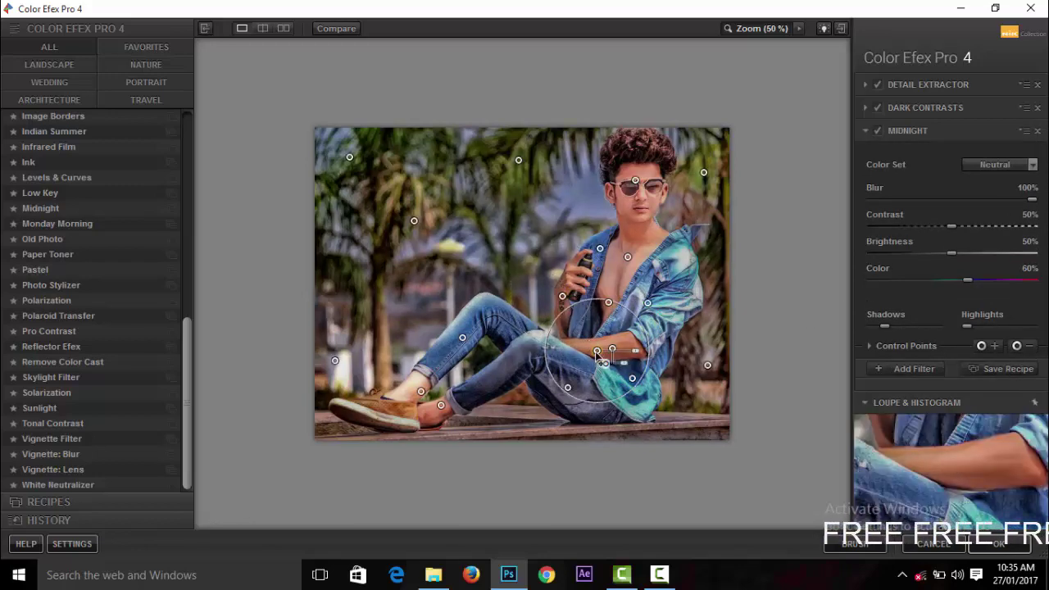
Remove Dark Contrasts from parts of the man and add a fourth empty filter slot
{"action": "left_click", "coordinate": [864, 109]}
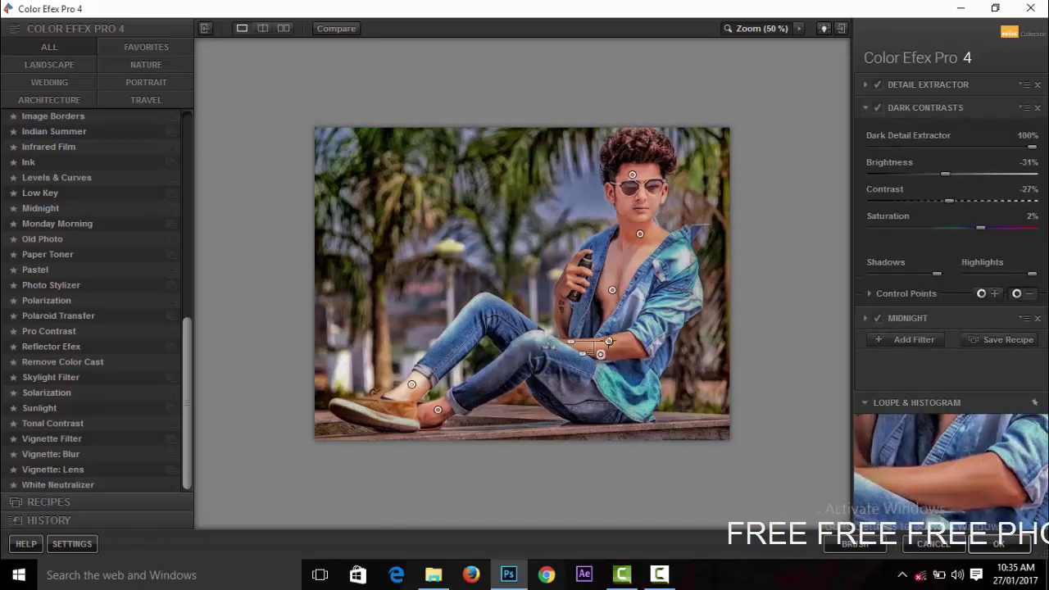
{"action": "left_click", "coordinate": [1016, 295]}
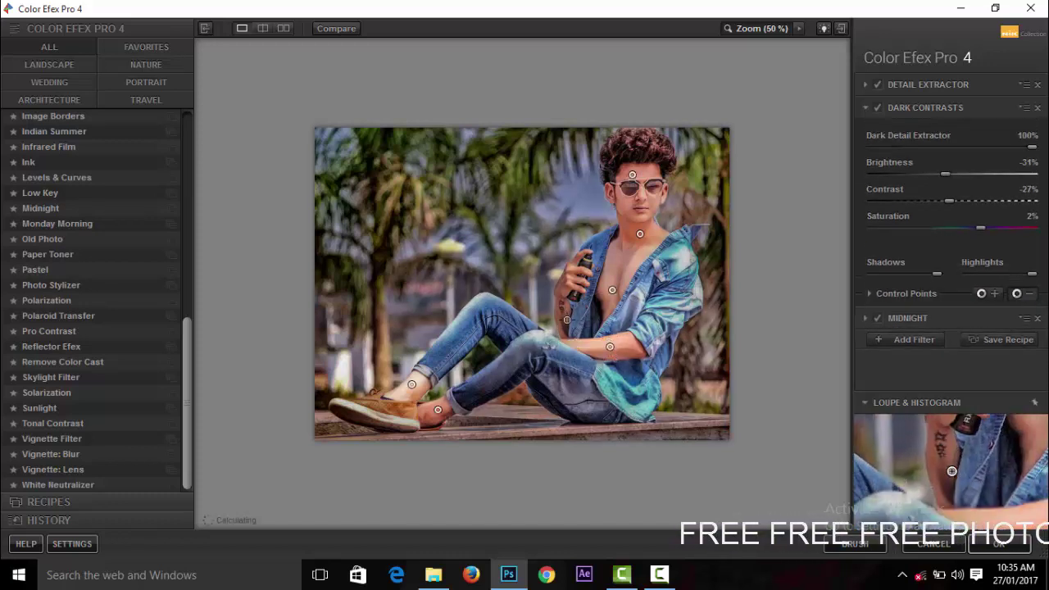
{"action": "left_click", "coordinate": [907, 339]}
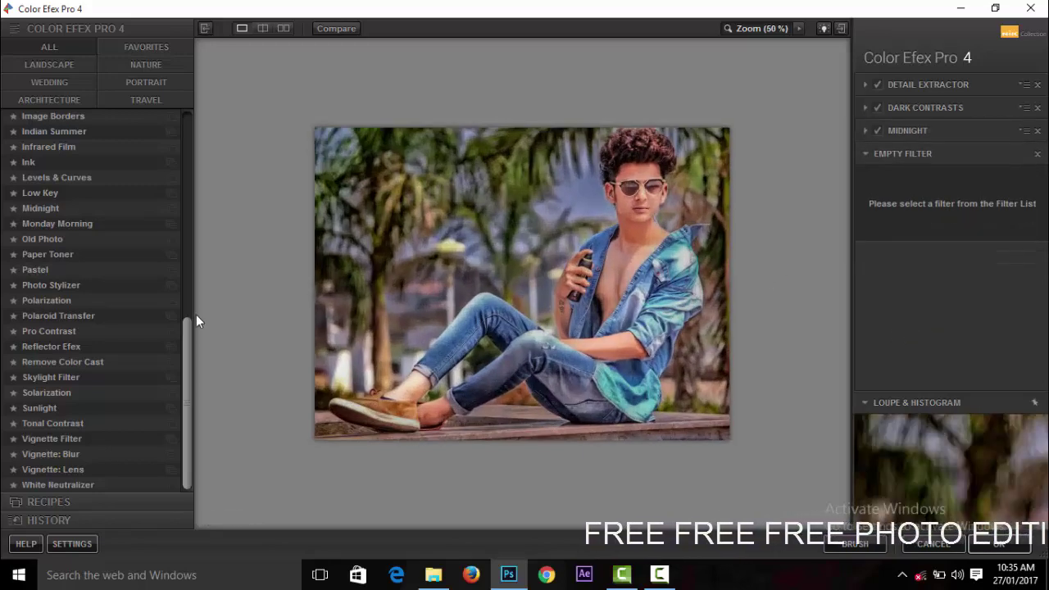
Add Dynamic Skin Softener, then Contrast Color Range in a new filter slot
{"action": "left_click_drag", "start_coordinate": [189, 382], "coordinate": [199, 214]}
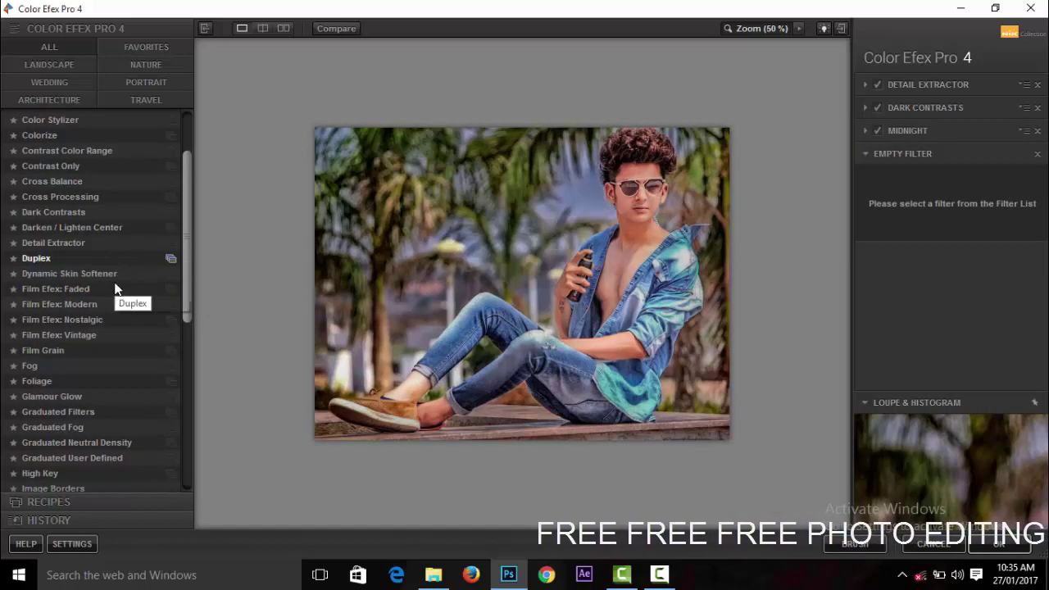
{"action": "left_click", "coordinate": [110, 272]}
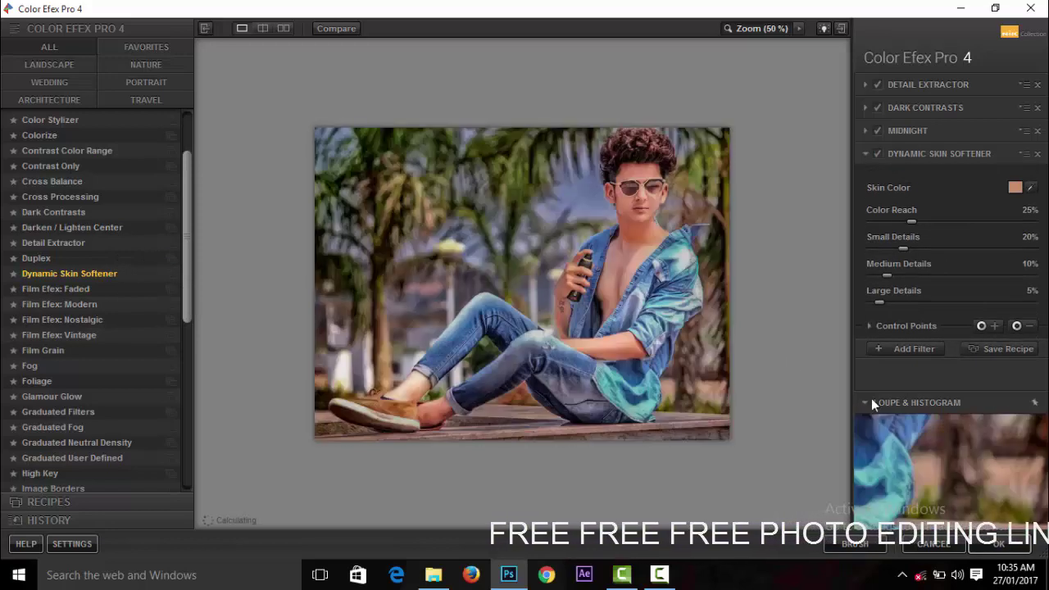
{"action": "left_click", "coordinate": [900, 350]}
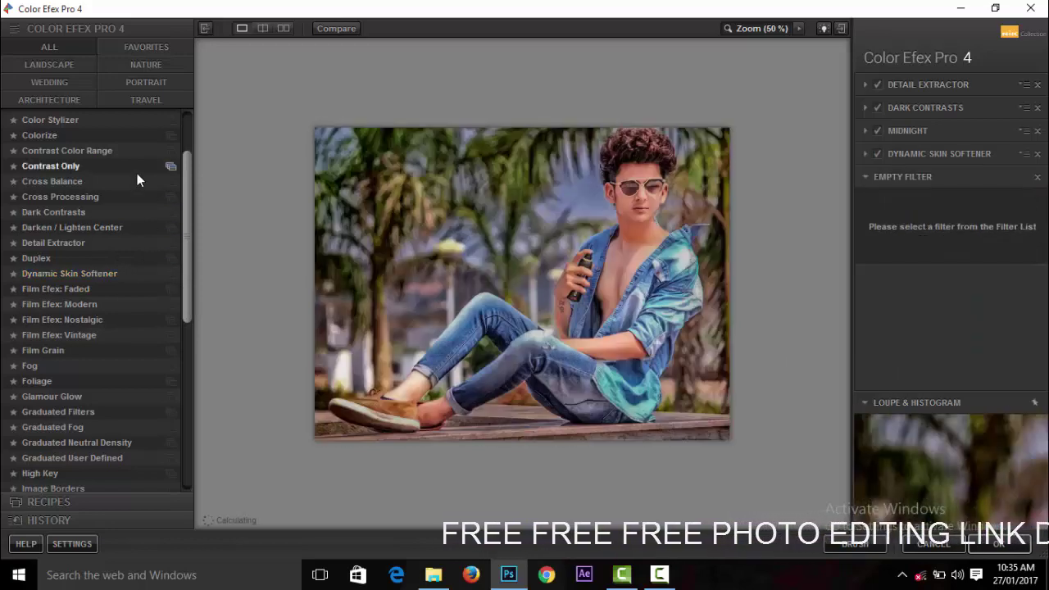
{"action": "left_click", "coordinate": [118, 150]}
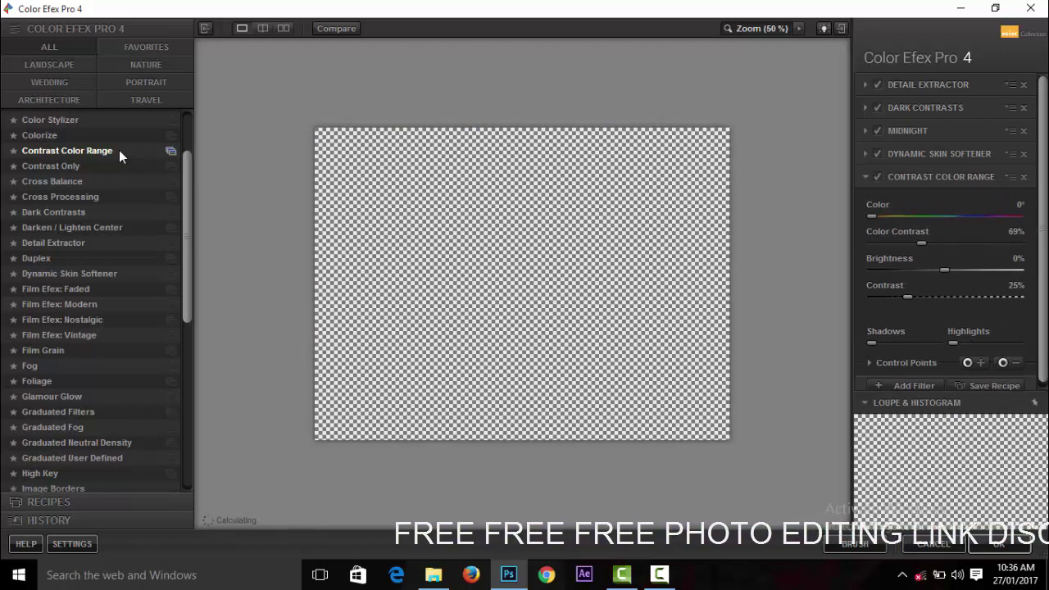
Set Contrast Color Range to 18% colour contrast and 32% contrast, and apply to Photoshop
{"action": "mouse_move", "coordinate": [918, 243]}
{"action": "left_mouse_down"}
{"action": "mouse_move", "coordinate": [868, 243]}
{"action": "mouse_move", "coordinate": [893, 244]}
{"action": "left_mouse_up"}
{"action": "mouse_move", "coordinate": [908, 294]}
{"action": "left_mouse_down"}
{"action": "mouse_move", "coordinate": [935, 295]}
{"action": "mouse_move", "coordinate": [870, 299]}
{"action": "mouse_move", "coordinate": [942, 297]}
{"action": "mouse_move", "coordinate": [906, 303]}
{"action": "mouse_move", "coordinate": [918, 301]}
{"action": "left_mouse_up"}
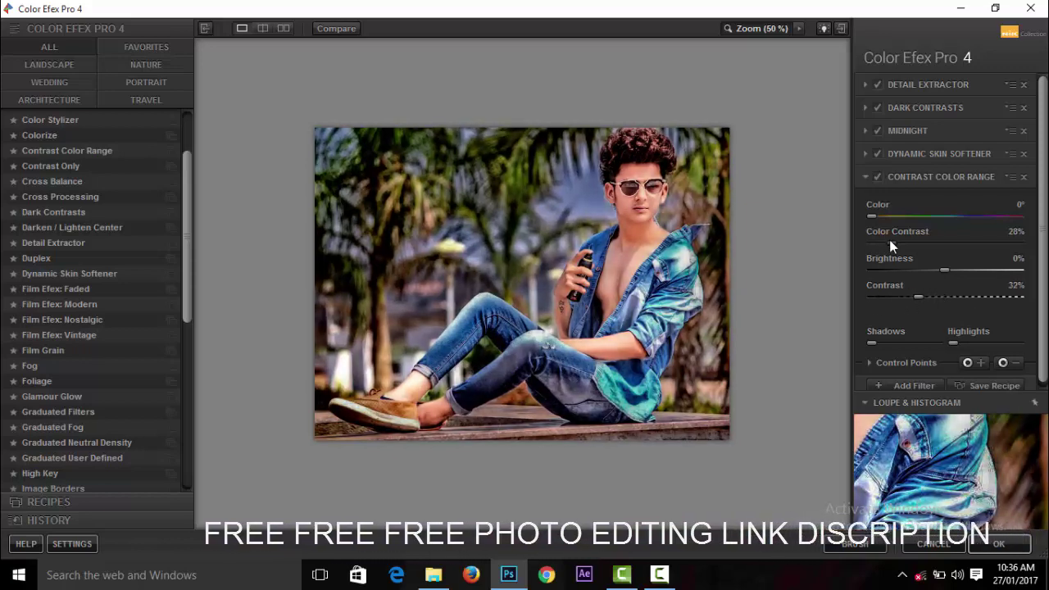
{"action": "left_click_drag", "start_coordinate": [888, 240], "coordinate": [881, 239]}
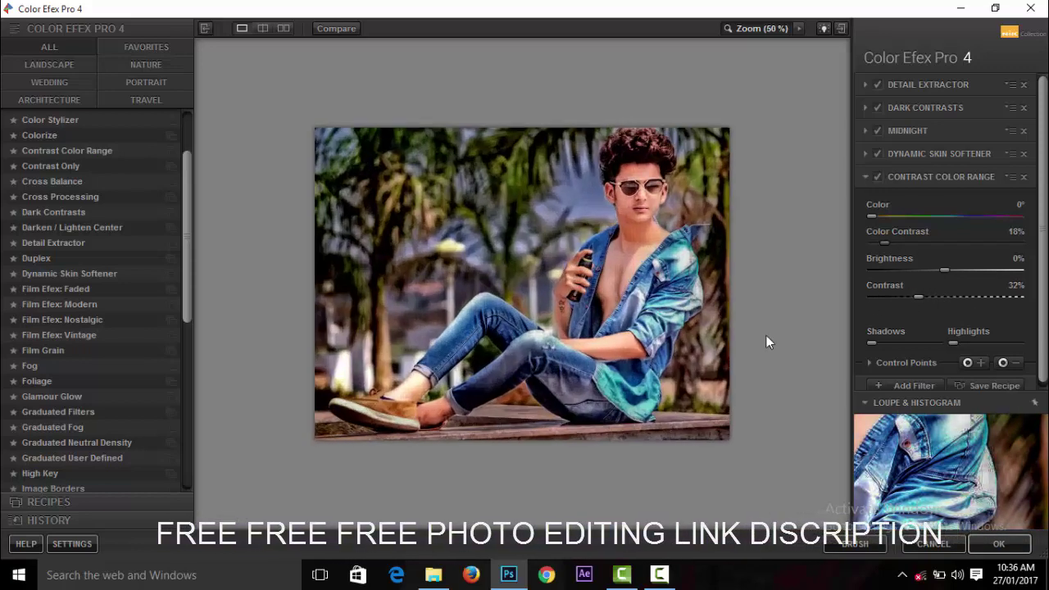
{"action": "left_click", "coordinate": [986, 544]}
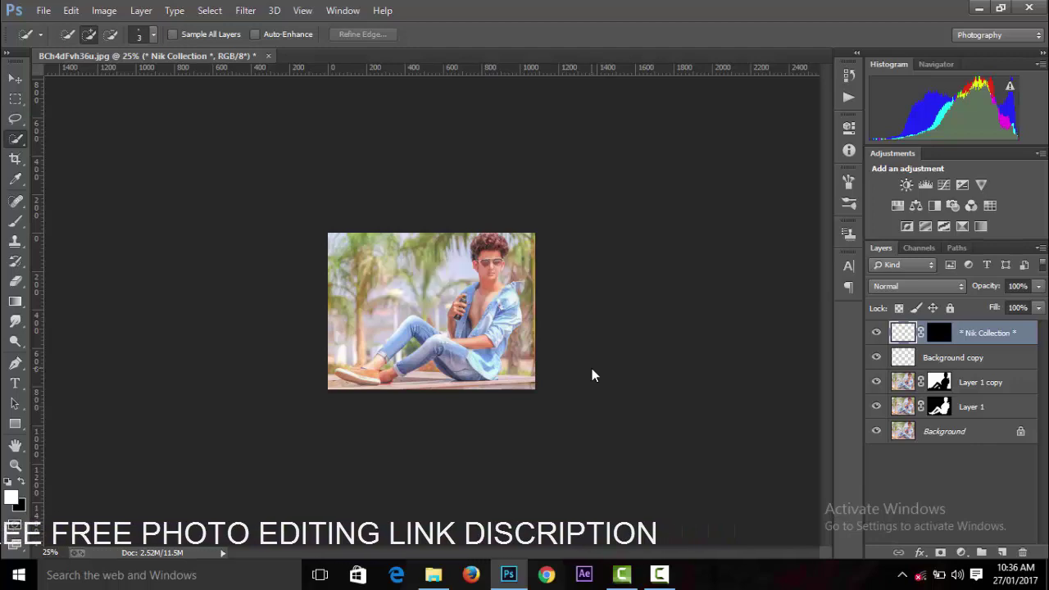
Apply Color Efex Pro 3.0 Indian Summer with Method 2 as a new top layer
{"action": "key", "text": "ctrl+plus"}
{"action": "key", "text": "ctrl+plus"}
{"action": "key", "text": "ctrl+plus"}
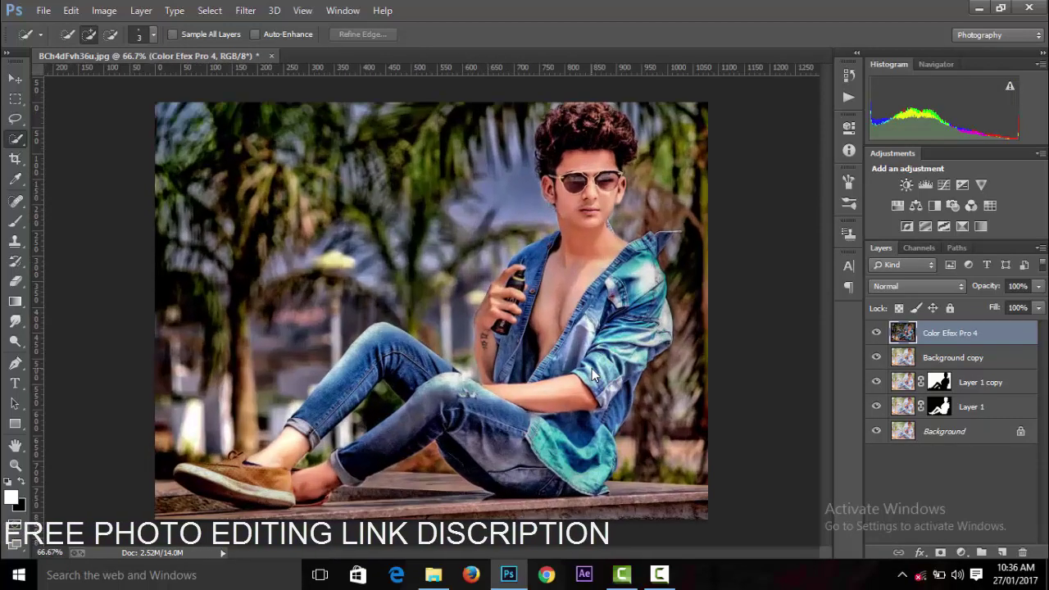
{"action": "key", "text": "ctrl+minus"}
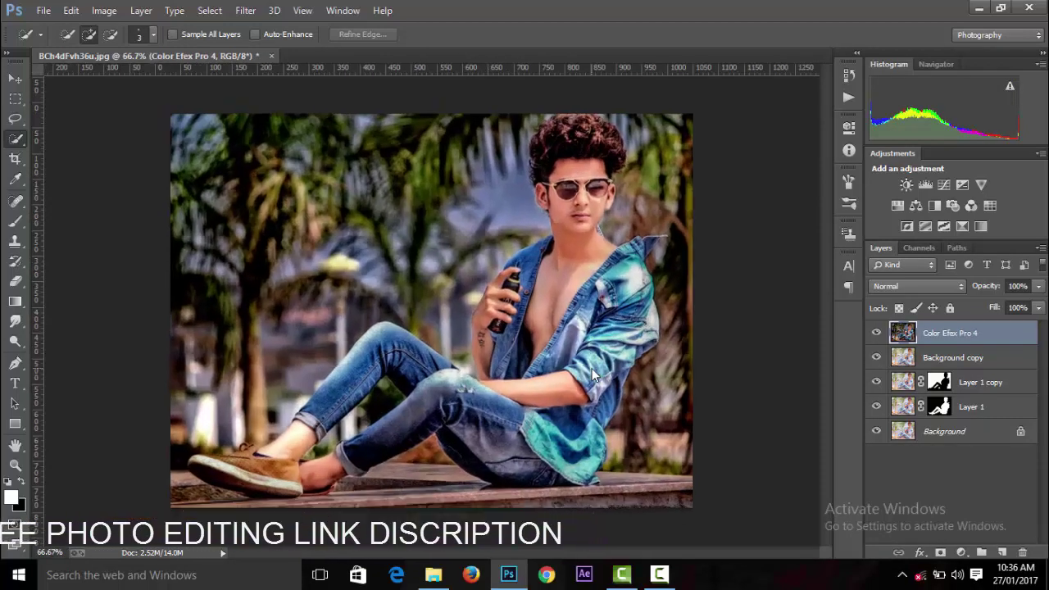
{"action": "left_click", "coordinate": [245, 10]}
{"action": "left_click", "coordinate": [456, 420]}
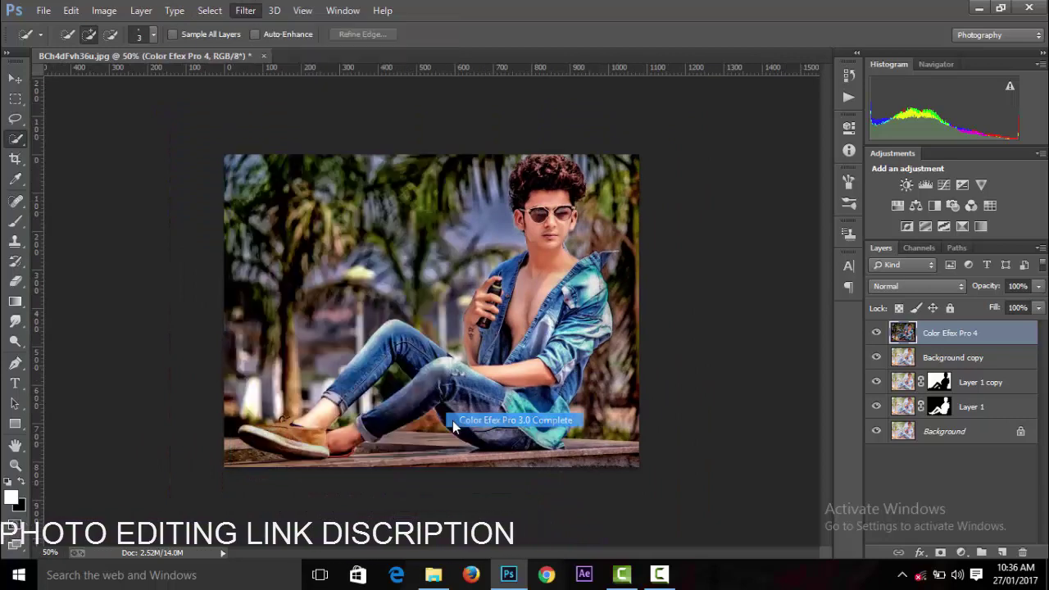
{"action": "left_click", "coordinate": [906, 155]}
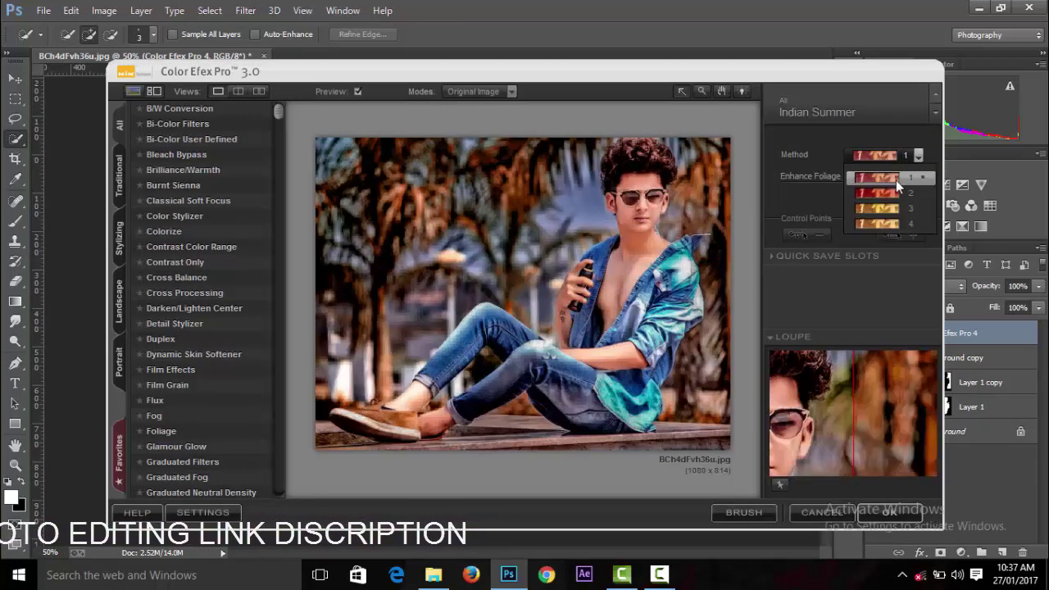
{"action": "left_click", "coordinate": [891, 191]}
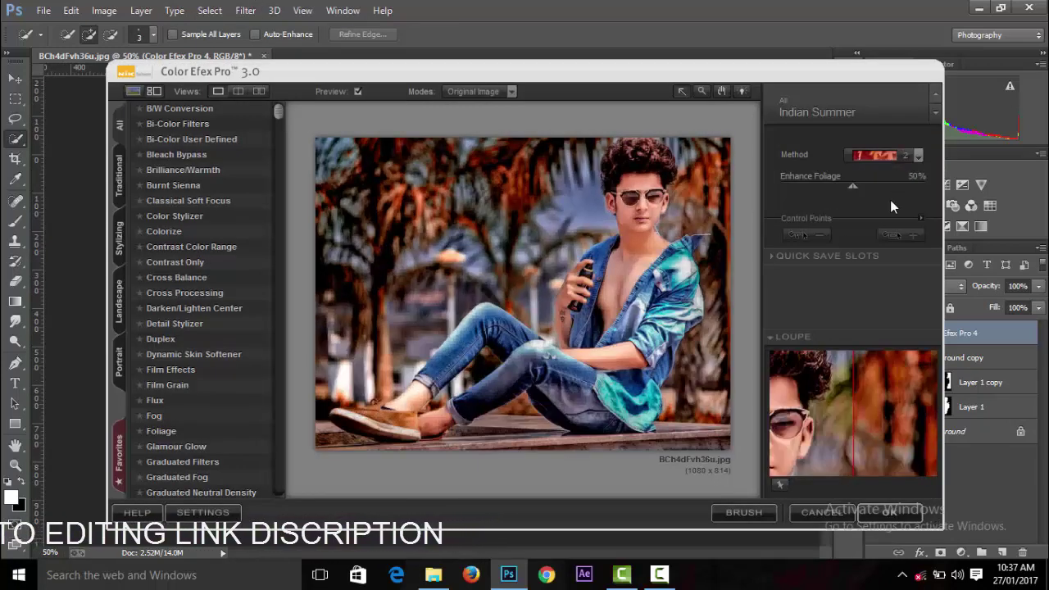
{"action": "left_click", "coordinate": [869, 512]}
{"action": "key", "text": "ctrl+plus"}
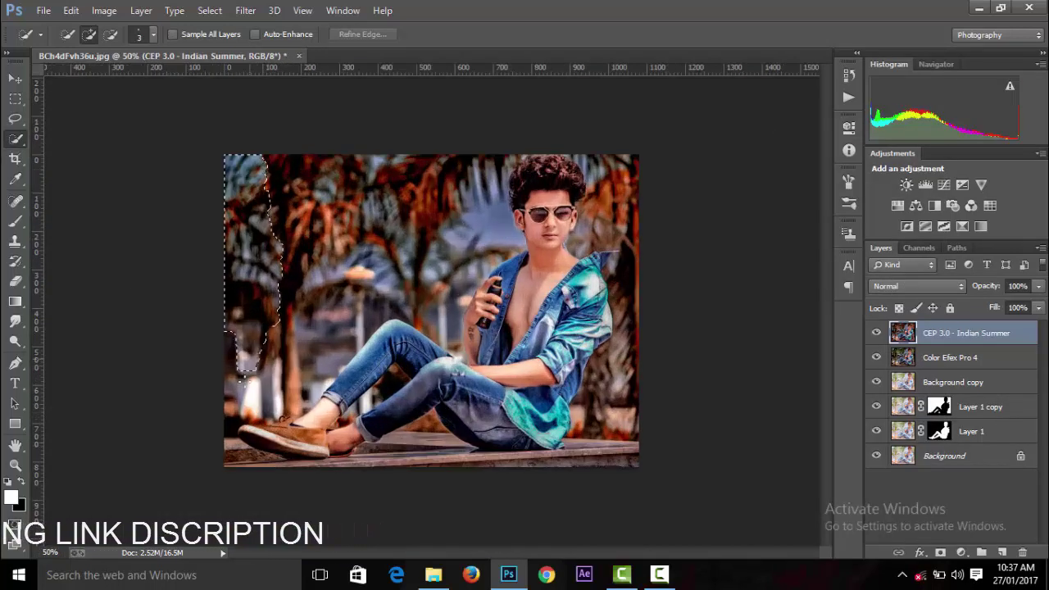
Quick-select the background along the left, top and below the leg, leaving the man out
{"action": "mouse_move", "coordinate": [242, 377]}
{"action": "left_mouse_down"}
{"action": "mouse_move", "coordinate": [441, 309]}
{"action": "mouse_move", "coordinate": [622, 342]}
{"action": "mouse_move", "coordinate": [611, 426]}
{"action": "left_mouse_up"}
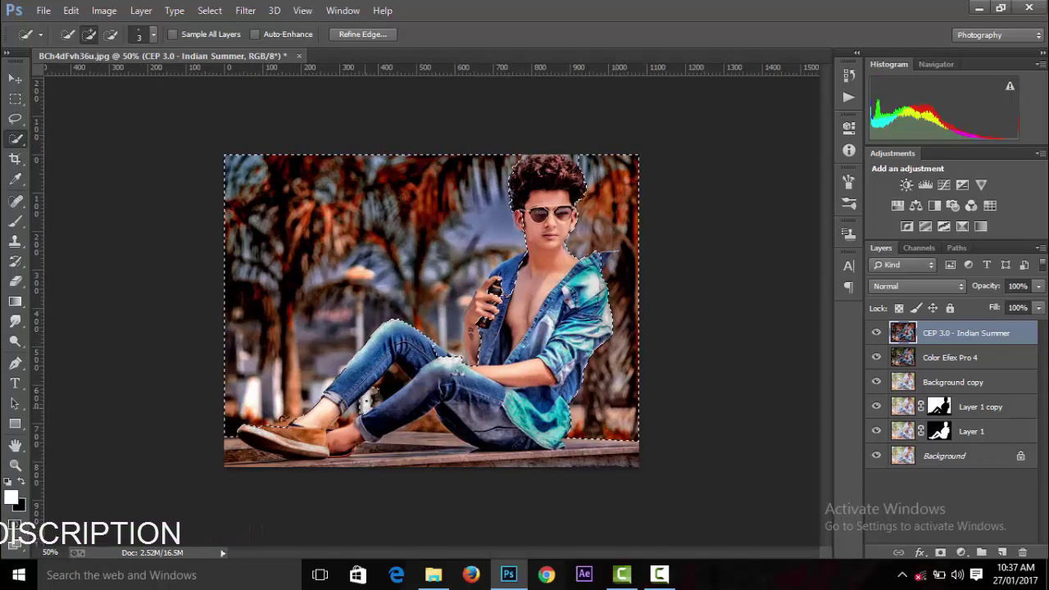
{"action": "left_click", "coordinate": [397, 375]}
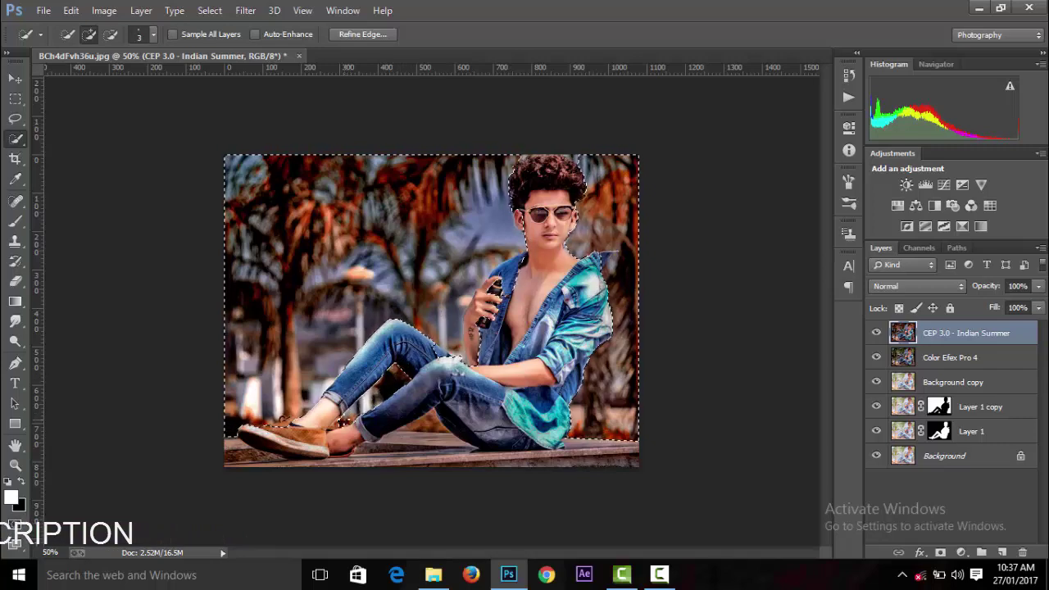
{"action": "key", "text": "ctrl+plus"}
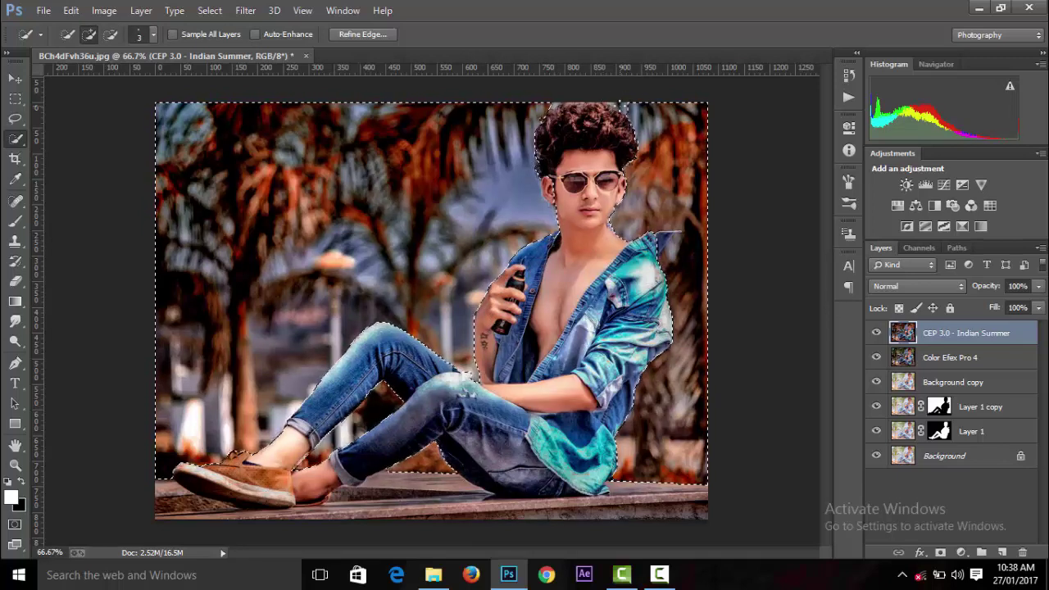
Refine the selection edge with Refine Edge, brushing along the man's side, and confirm
{"action": "left_click", "coordinate": [362, 35]}
{"action": "left_click", "coordinate": [917, 438]}
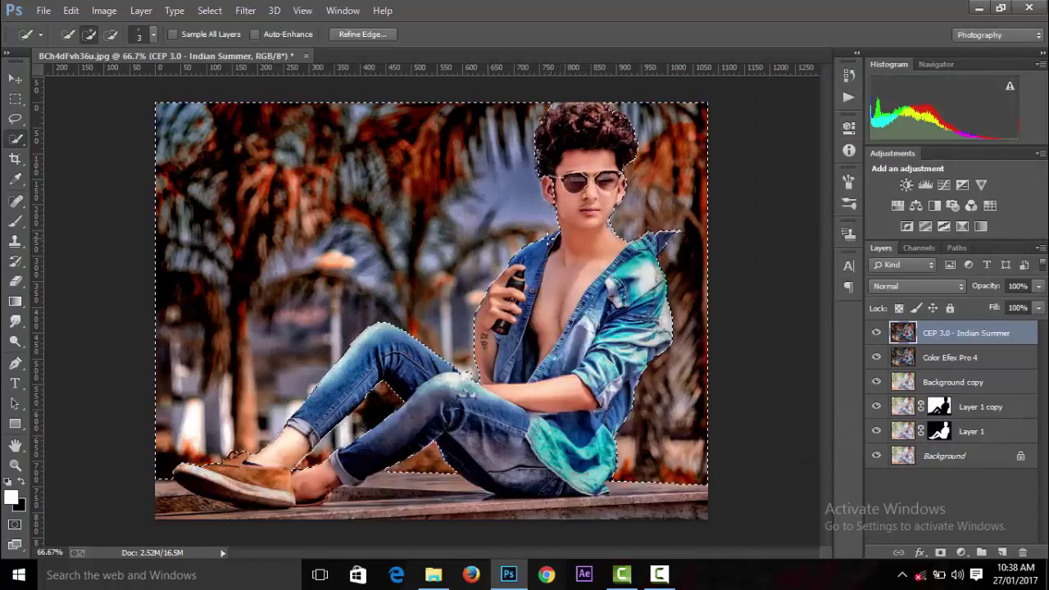
{"action": "left_click", "coordinate": [365, 34]}
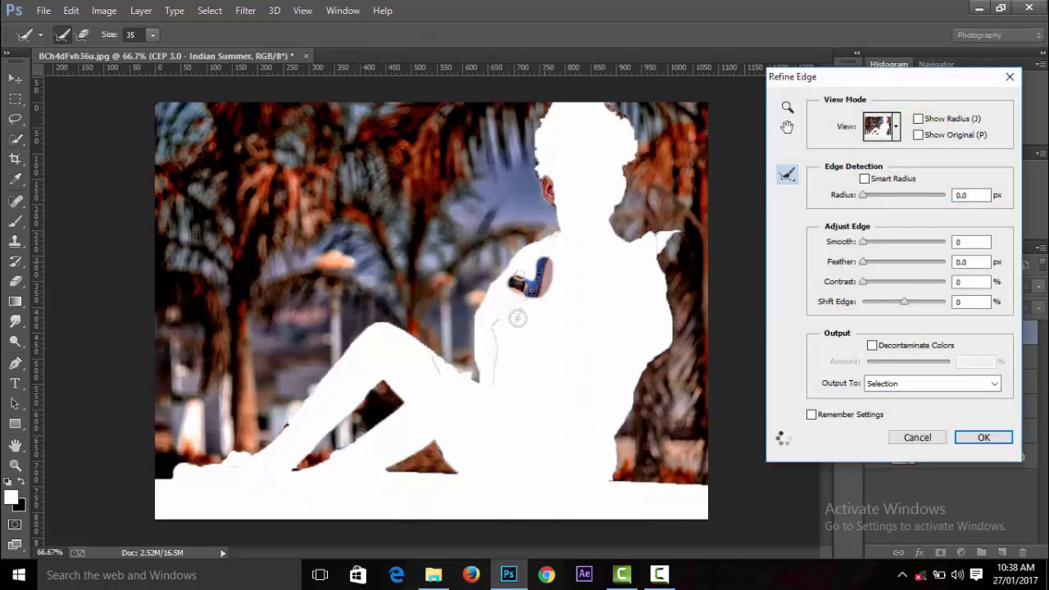
{"action": "left_click_drag", "start_coordinate": [500, 317], "coordinate": [495, 378]}
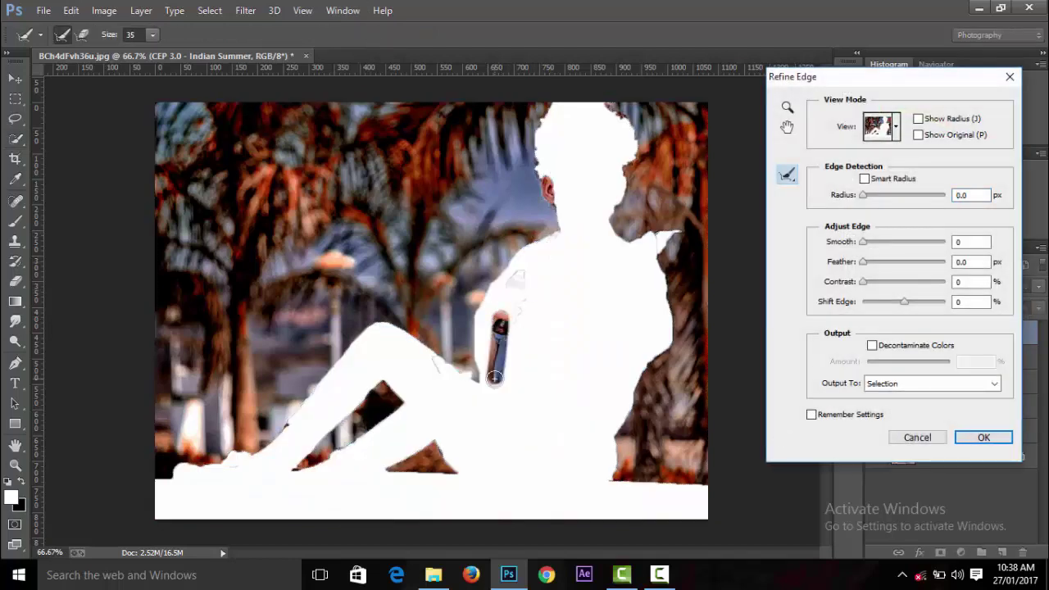
{"action": "left_click", "coordinate": [917, 438]}
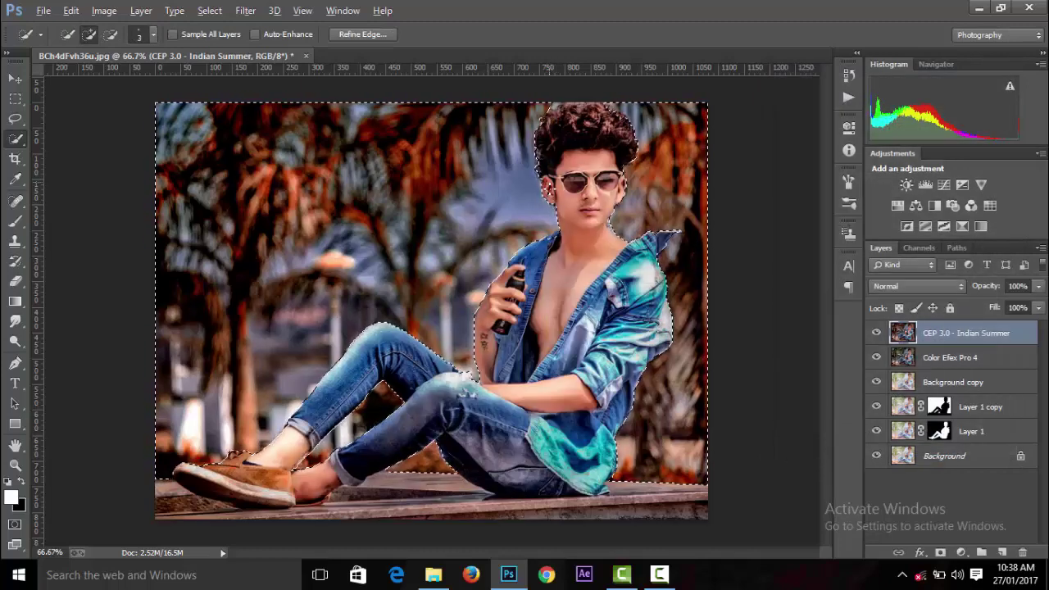
{"action": "left_click", "coordinate": [366, 34]}
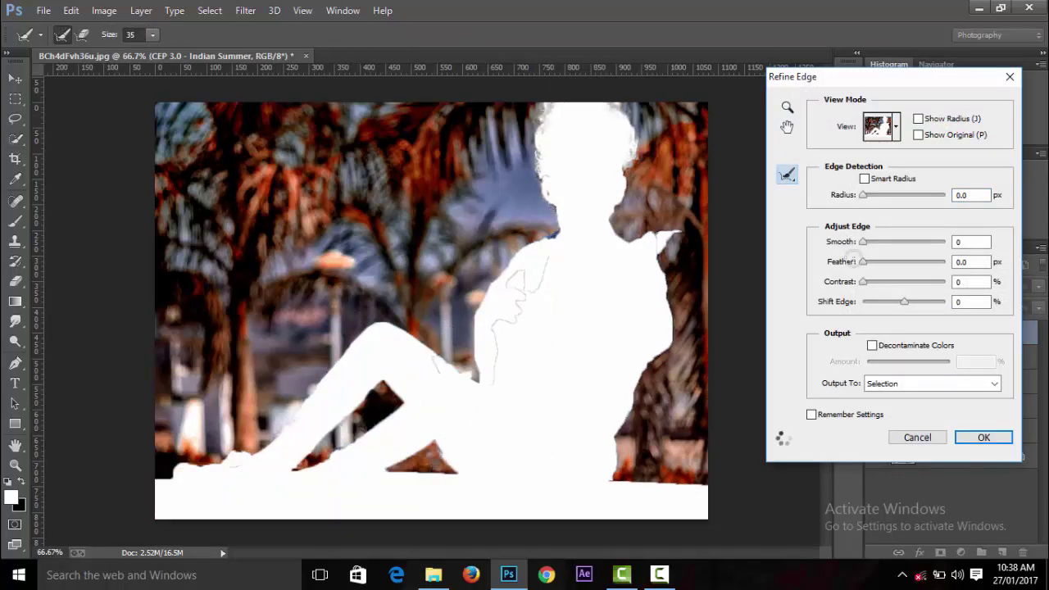
{"action": "left_click", "coordinate": [988, 439]}
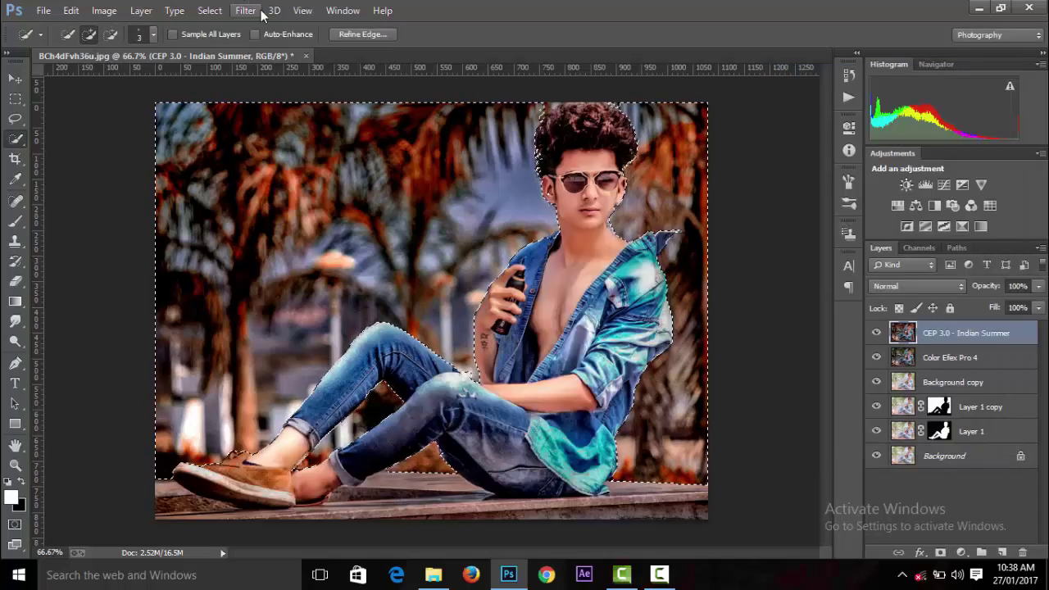
Apply an 18 px Tilt-Shift blur focused on the man, then deselect
{"action": "left_click", "coordinate": [245, 10]}
{"action": "left_click", "coordinate": [470, 227]}
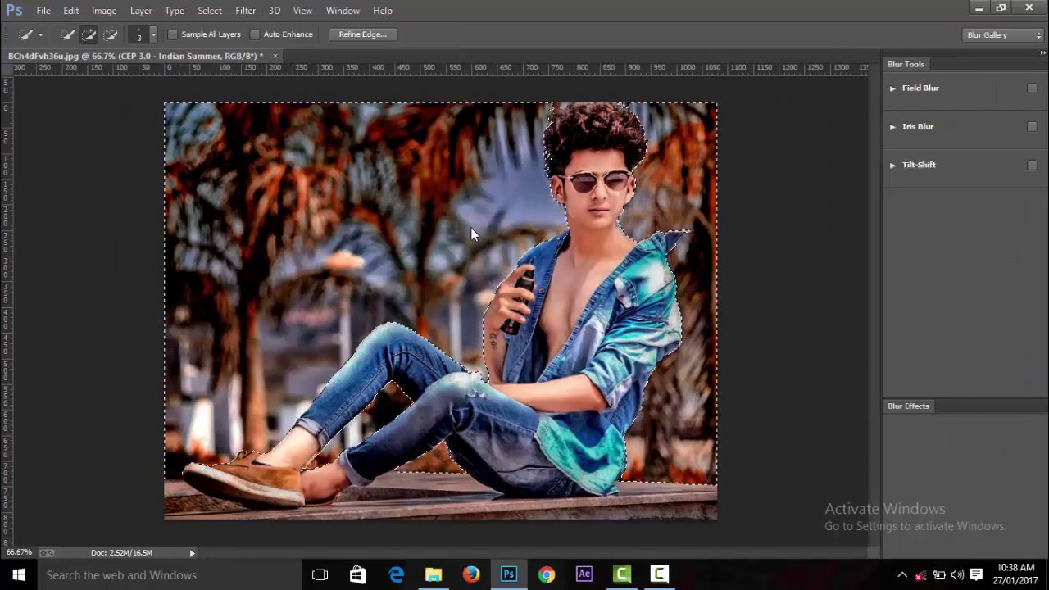
{"action": "left_click_drag", "start_coordinate": [443, 241], "coordinate": [442, 271]}
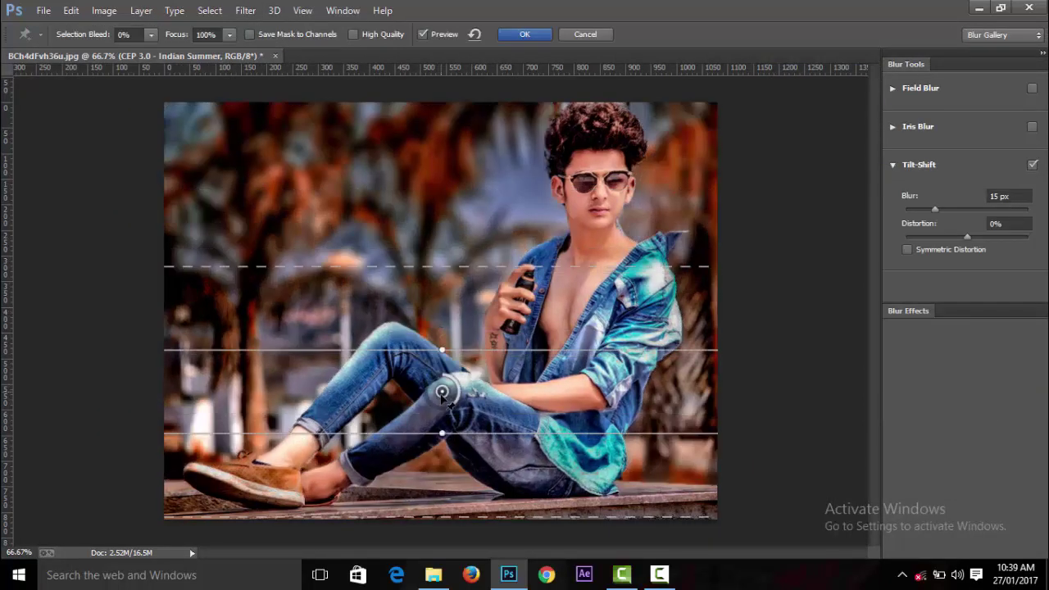
{"action": "left_click_drag", "start_coordinate": [443, 311], "coordinate": [441, 516]}
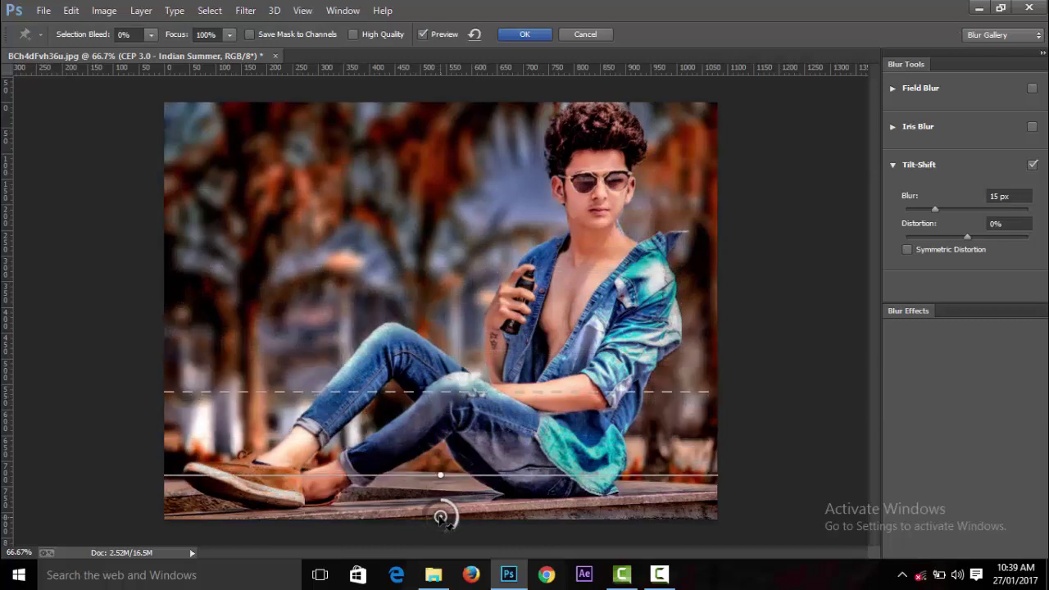
{"action": "left_click_drag", "start_coordinate": [514, 394], "coordinate": [515, 327]}
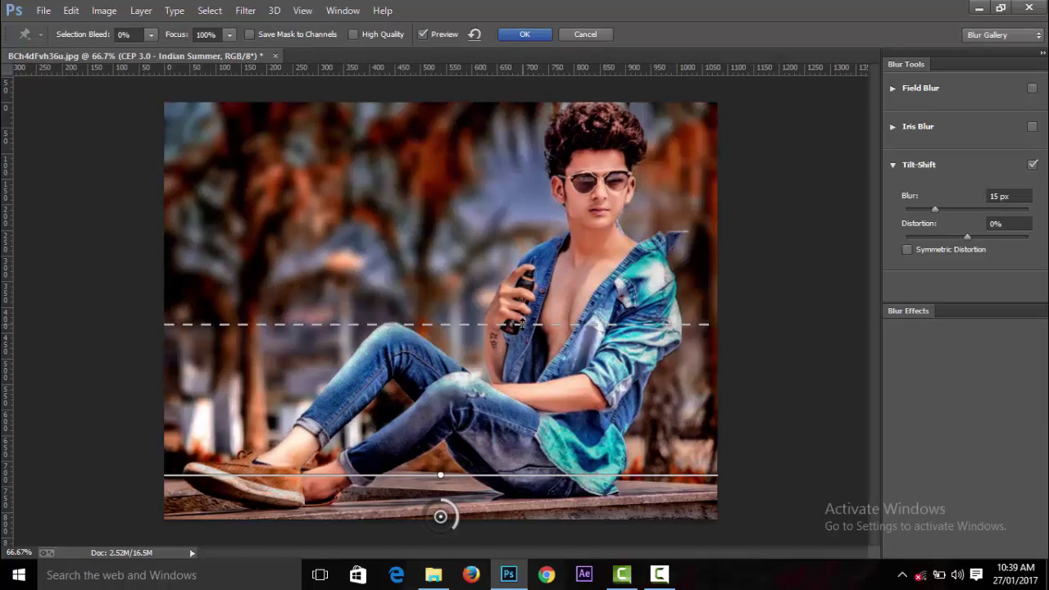
{"action": "left_click_drag", "start_coordinate": [934, 209], "coordinate": [945, 209]}
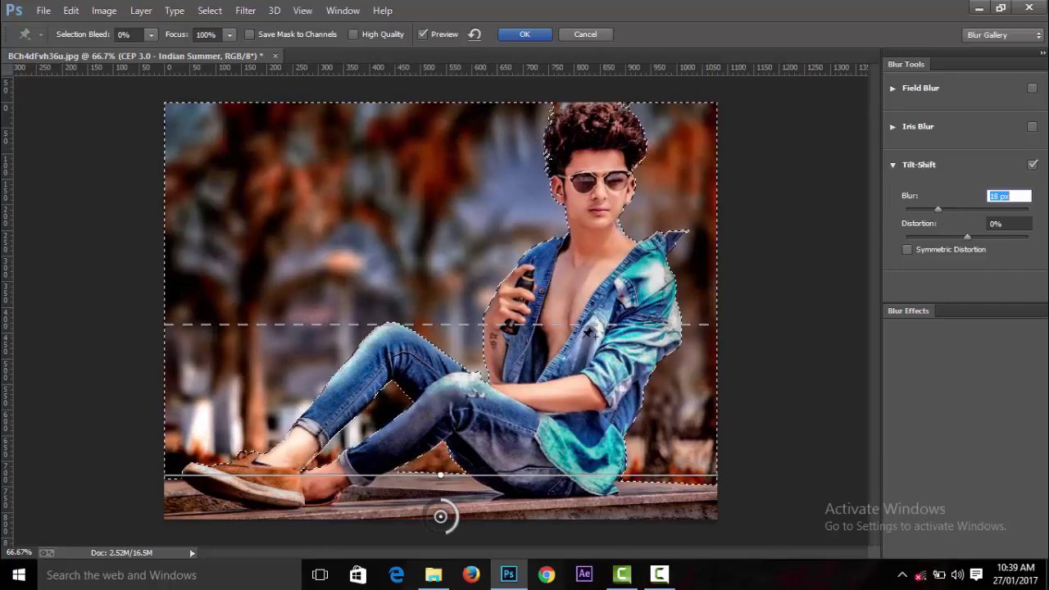
{"action": "left_click_drag", "start_coordinate": [590, 326], "coordinate": [594, 459]}
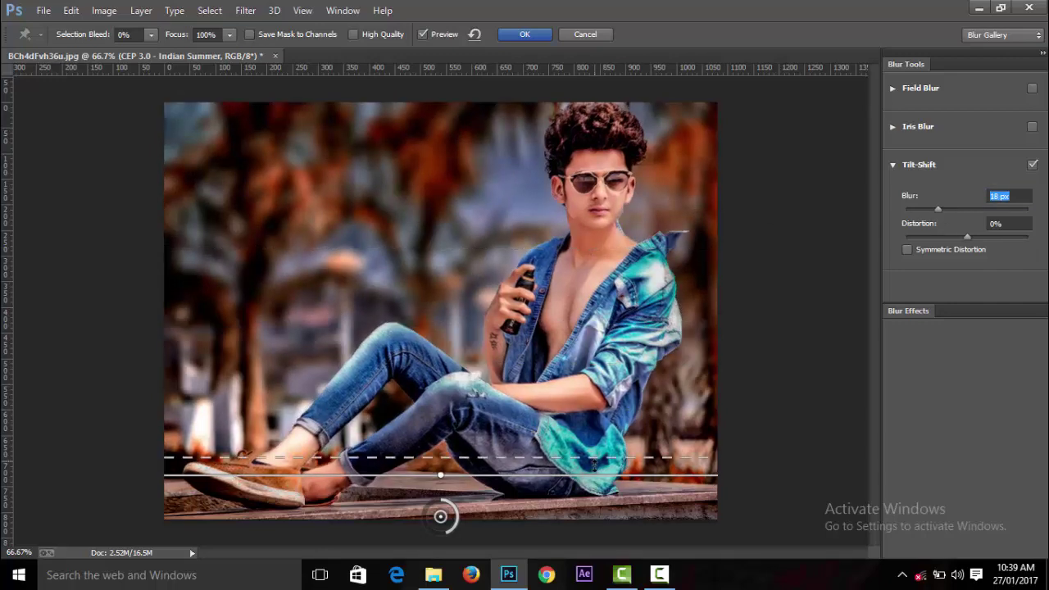
{"action": "left_click", "coordinate": [529, 34]}
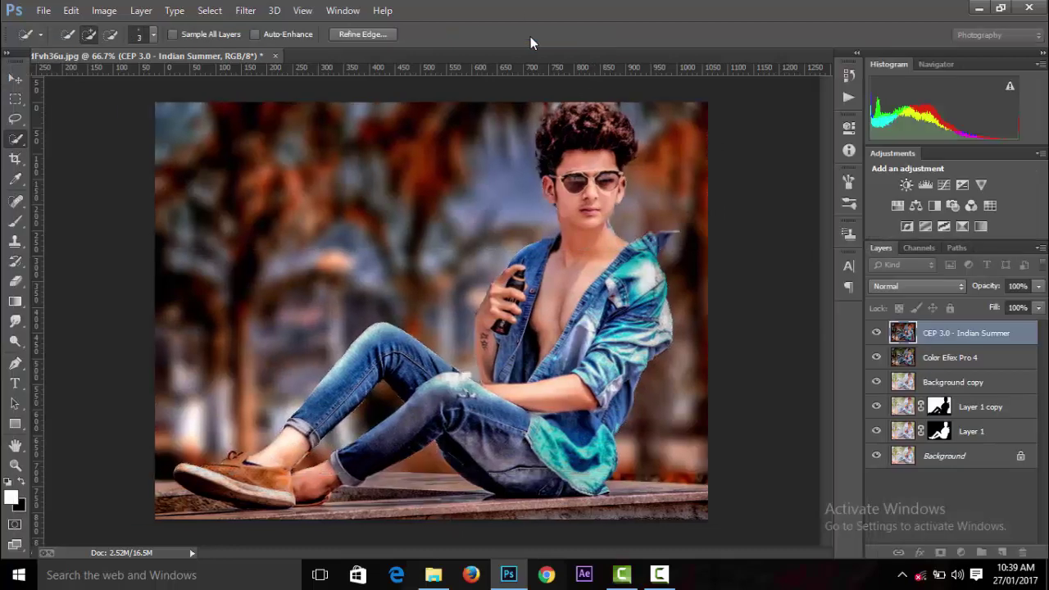
{"action": "key", "text": "ctrl+d"}
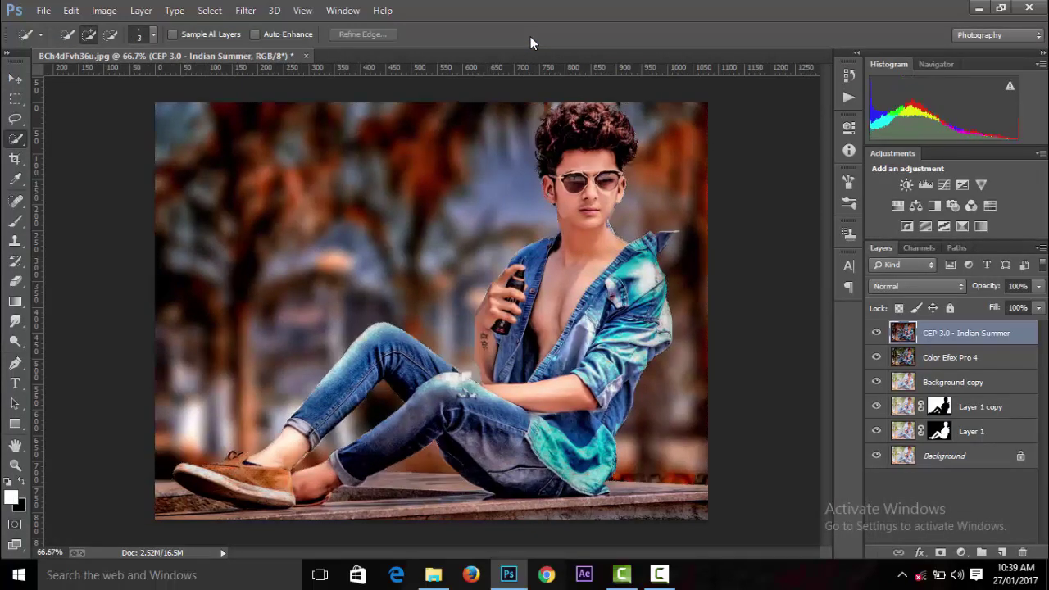
{"action": "key", "text": "ctrl+minus"}
{"action": "key", "text": "ctrl+minus"}
{"action": "key", "text": "ctrl+minus"}
{"action": "key", "text": "ctrl+minus"}
{"action": "key", "text": "ctrl+minus"}
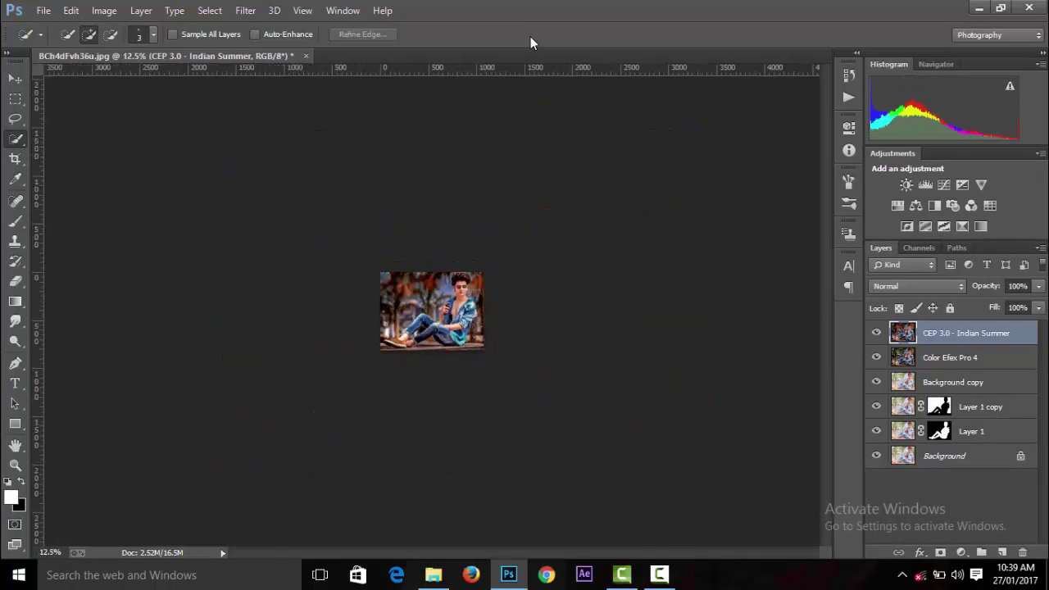
In Camera Raw HSL Saturation, set Reds 0, Aquas +100 and Blues +37
{"action": "key", "text": "ctrl+plus"}
{"action": "key", "text": "ctrl+plus"}
{"action": "key", "text": "ctrl+plus"}
{"action": "left_click", "coordinate": [245, 11]}
{"action": "left_click", "coordinate": [262, 100]}
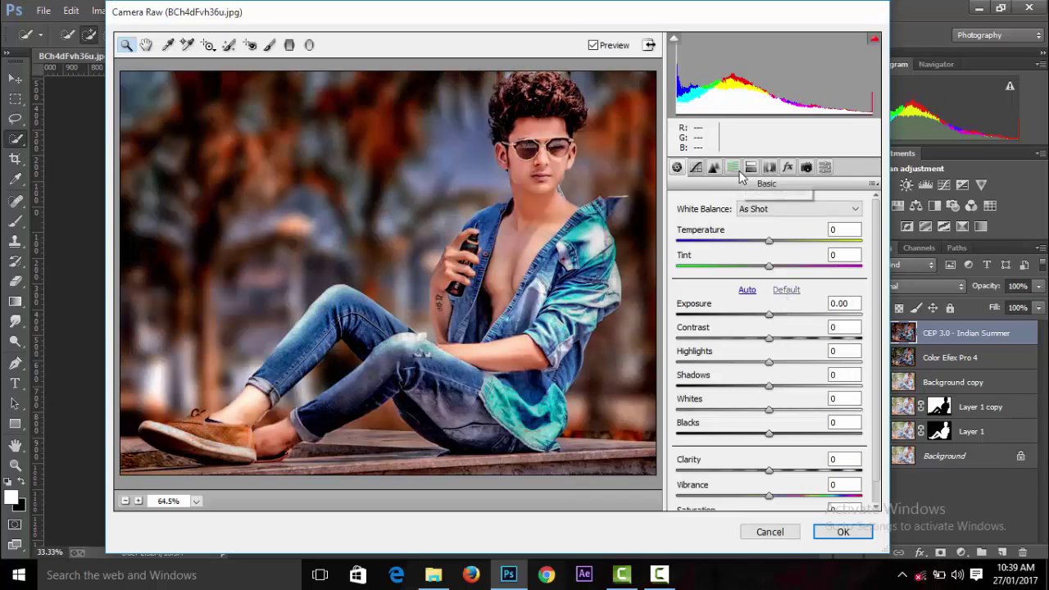
{"action": "left_click", "coordinate": [732, 168]}
{"action": "left_click", "coordinate": [719, 227]}
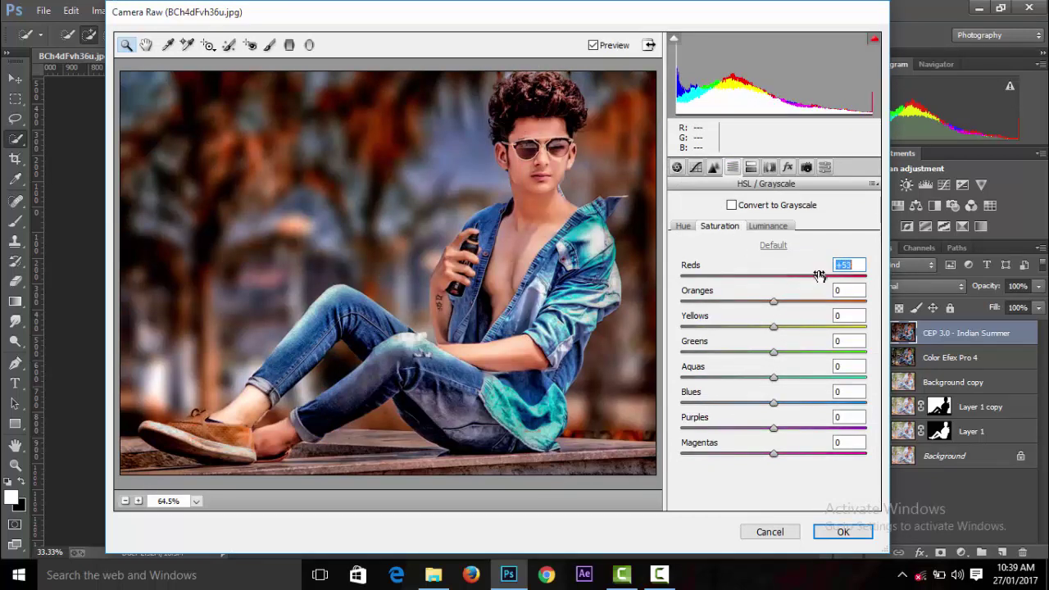
{"action": "type", "text": "0"}
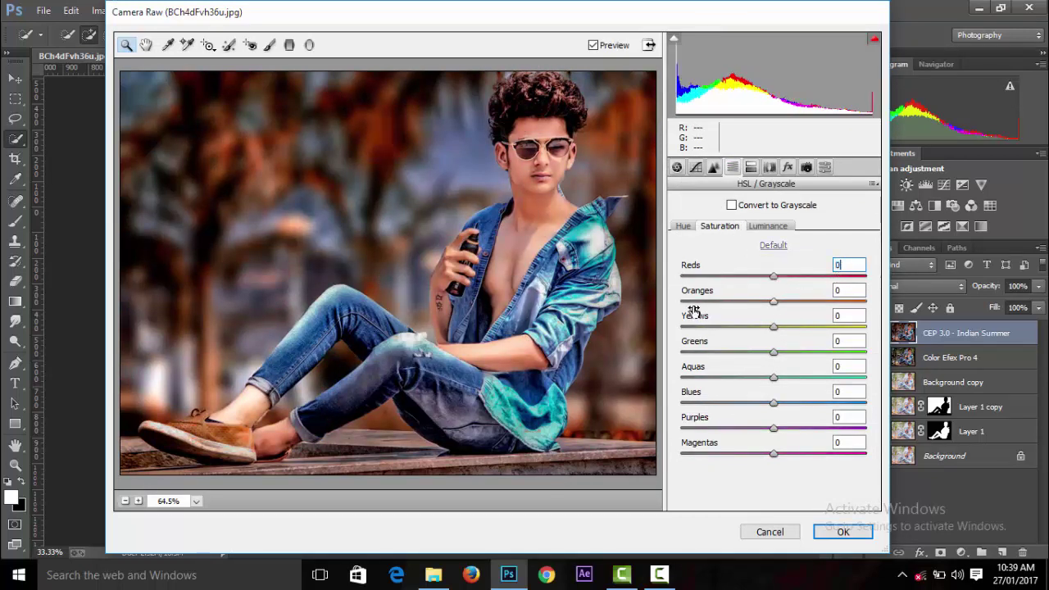
{"action": "left_click_drag", "start_coordinate": [774, 378], "coordinate": [870, 383]}
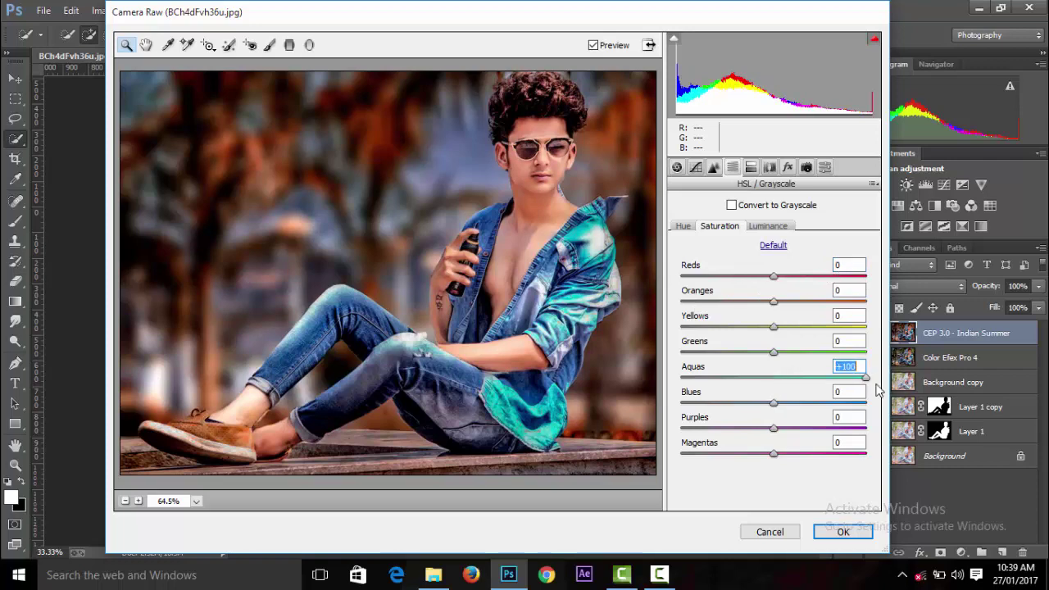
{"action": "mouse_move", "coordinate": [773, 402]}
{"action": "left_mouse_down"}
{"action": "mouse_move", "coordinate": [866, 403]}
{"action": "mouse_move", "coordinate": [808, 413]}
{"action": "left_mouse_up"}
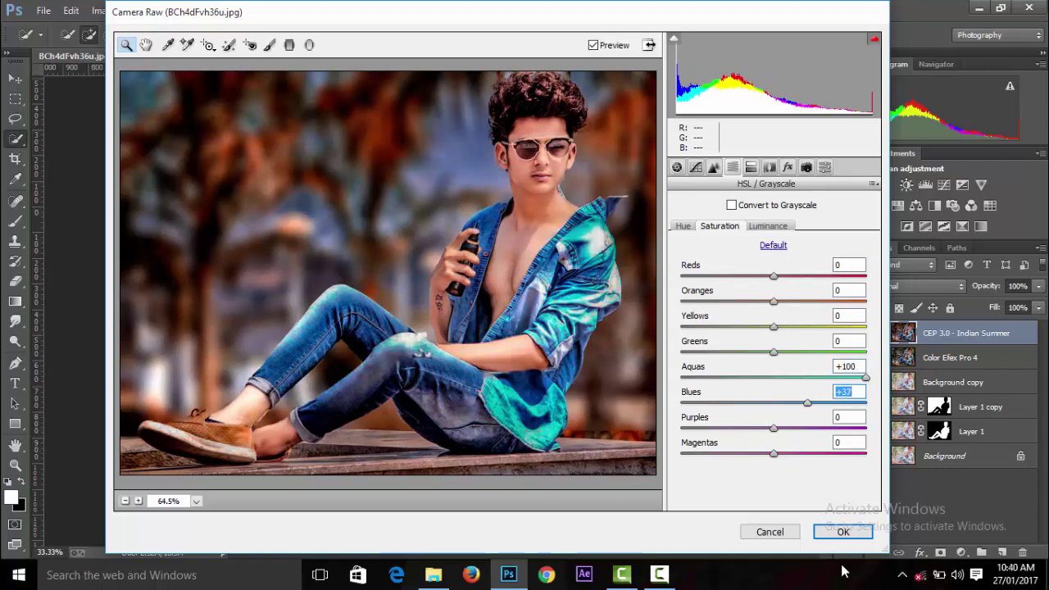
Apply the Camera Raw changes and add a Selective Color adjustment layer
{"action": "left_click", "coordinate": [833, 533]}
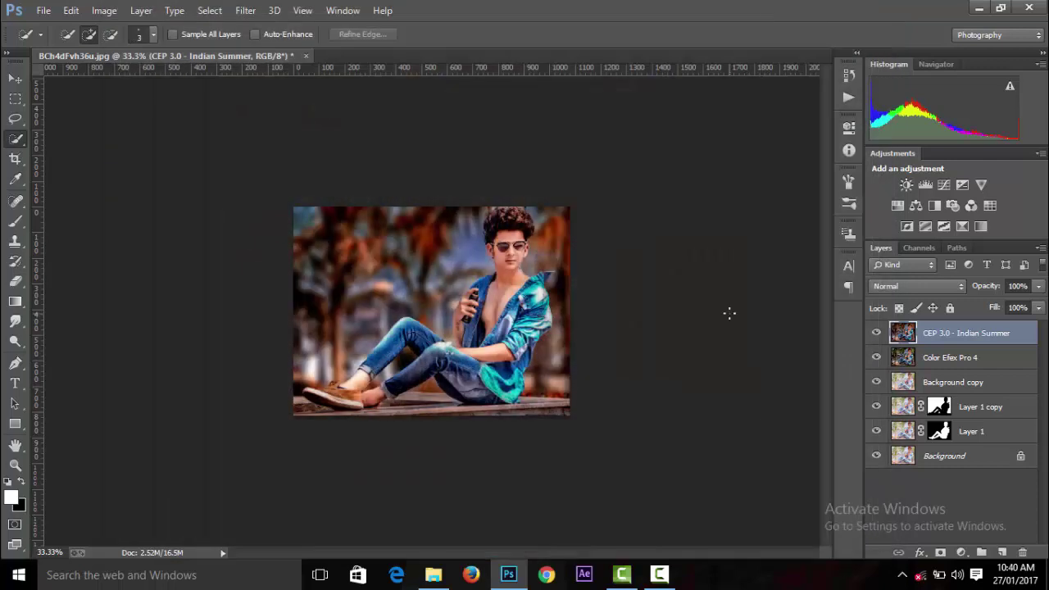
{"action": "left_click", "coordinate": [961, 554]}
{"action": "left_click", "coordinate": [953, 537]}
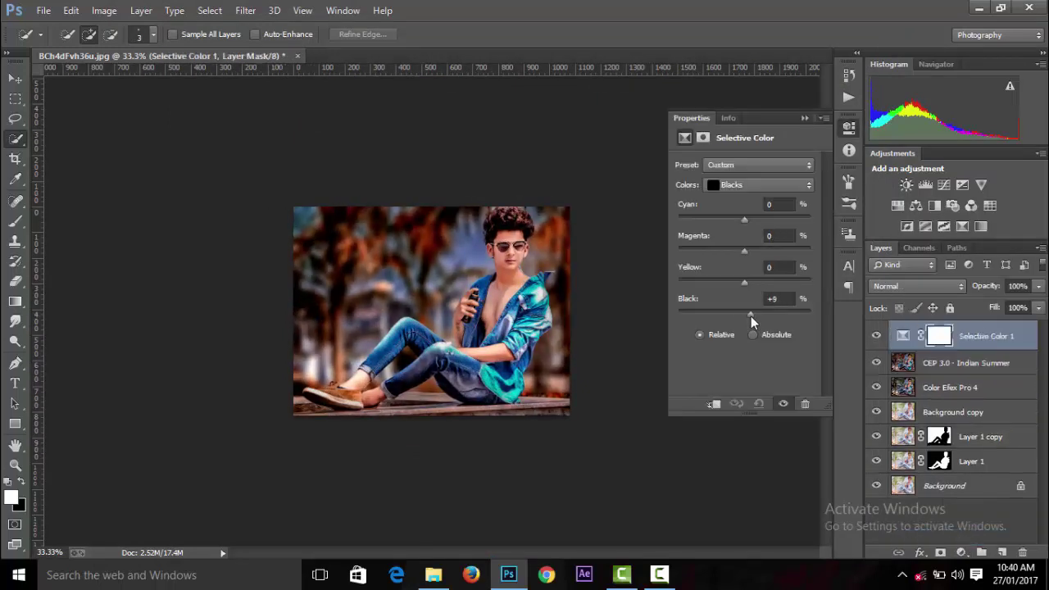
{"action": "left_click", "coordinate": [804, 118]}
Zoom in and out to inspect the portrait, then select the CEP 3.0 - Indian Summer layer
{"action": "key", "text": "ctrl+plus"}
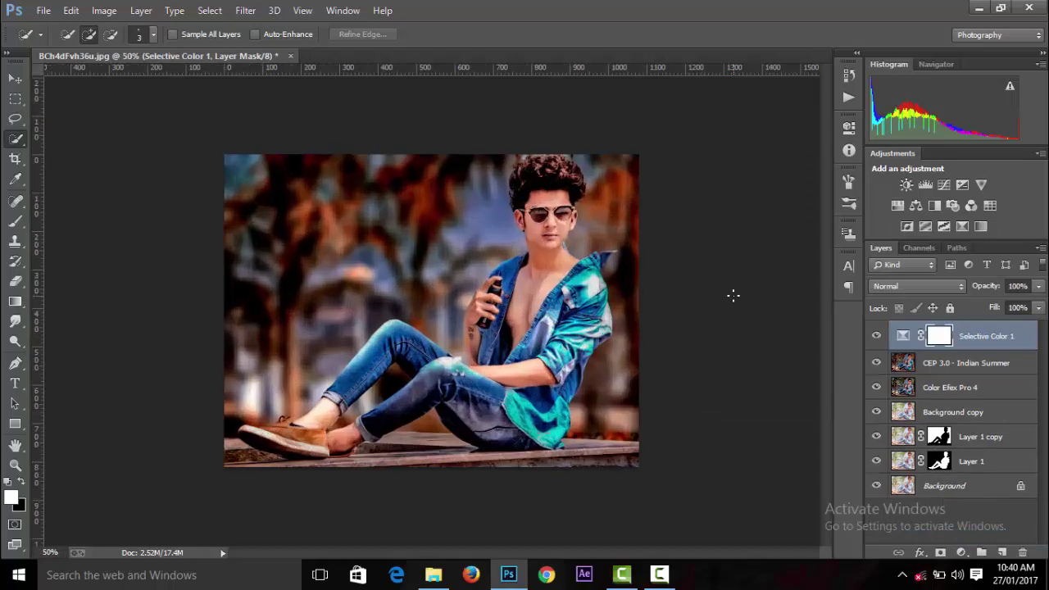
{"action": "key", "text": "ctrl+plus"}
{"action": "key", "text": "ctrl+plus"}
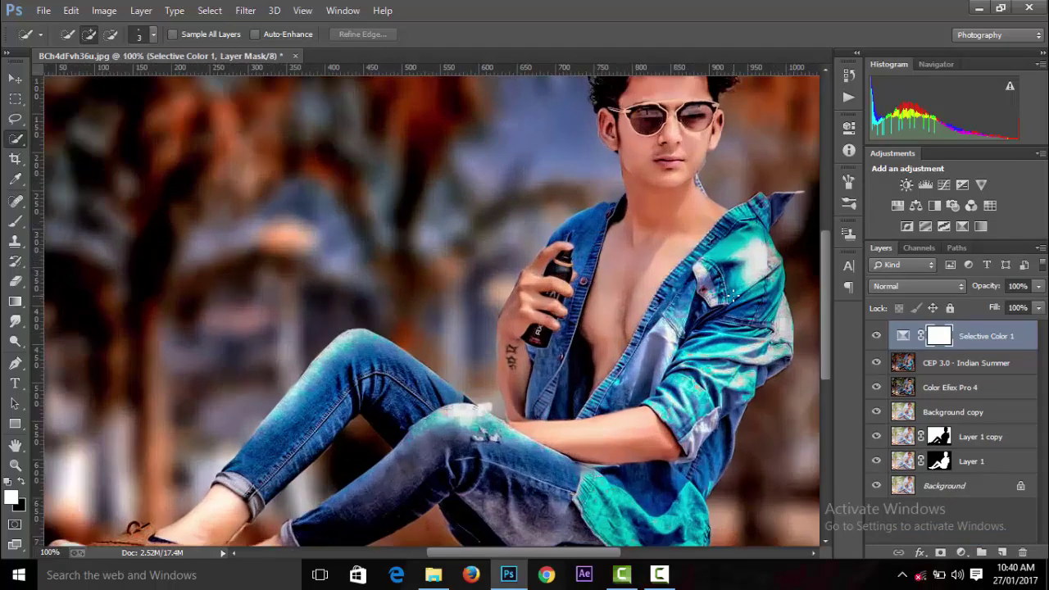
{"action": "key", "text": "ctrl+minus"}
{"action": "key", "text": "ctrl+minus"}
{"action": "key", "text": "ctrl+minus"}
{"action": "key", "text": "ctrl+minus"}
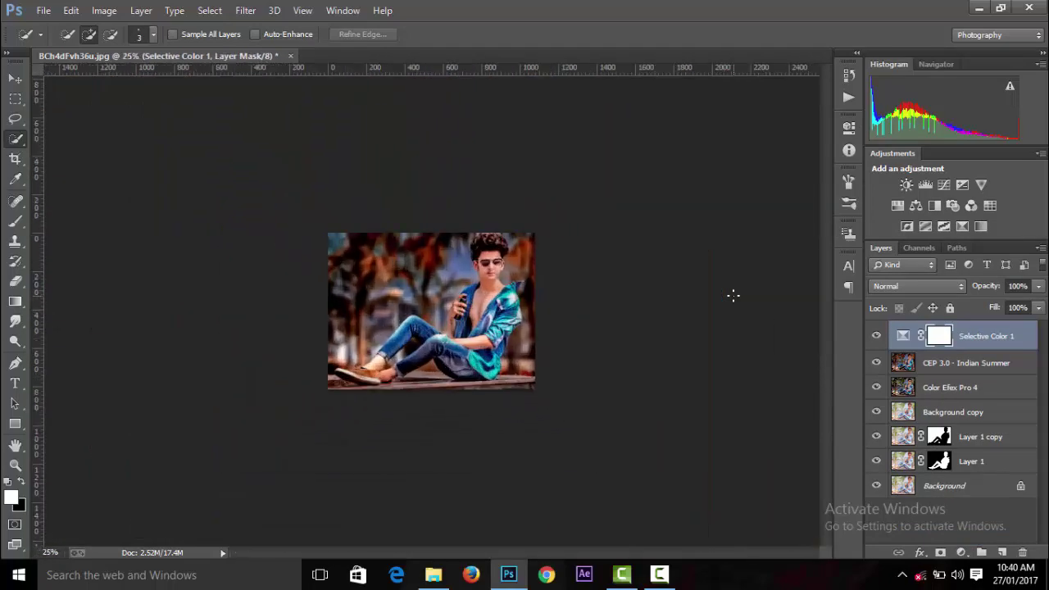
{"action": "key", "text": "ctrl+plus"}
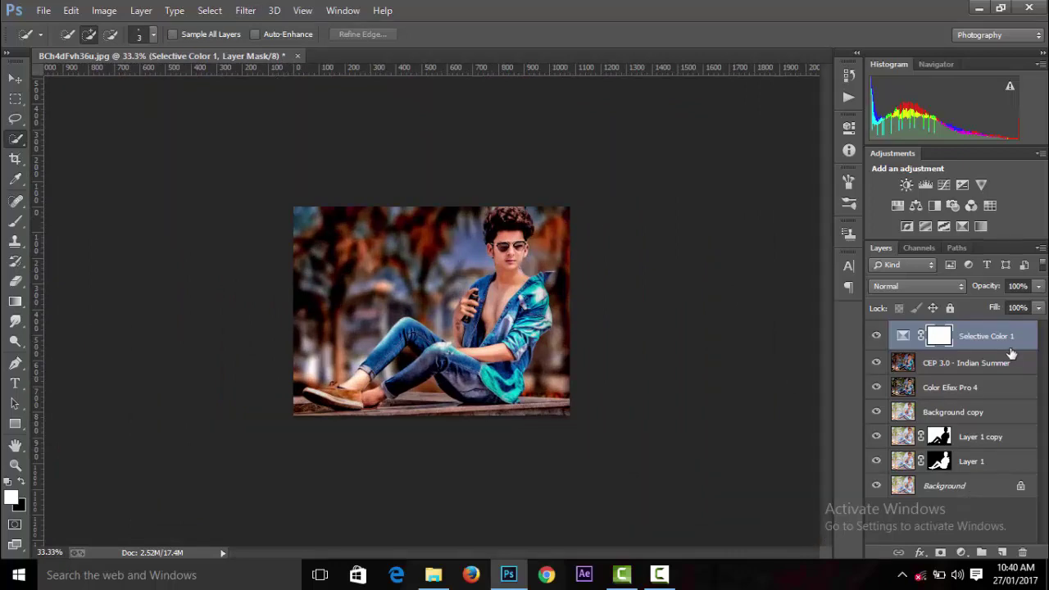
{"action": "left_click", "coordinate": [1002, 363]}
Merge Selective Color 1 with the Indian Summer layer and duplicate the result
{"action": "left_click", "coordinate": [1002, 341], "text": "shift"}
{"action": "right_click", "coordinate": [1002, 341]}
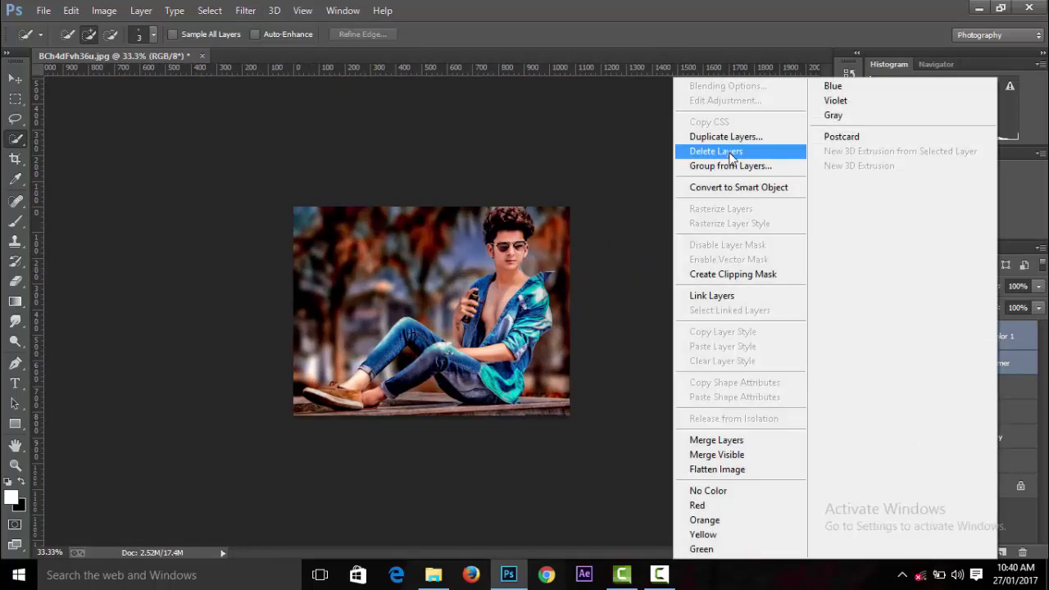
{"action": "left_click", "coordinate": [717, 440]}
{"action": "right_click", "coordinate": [963, 335]}
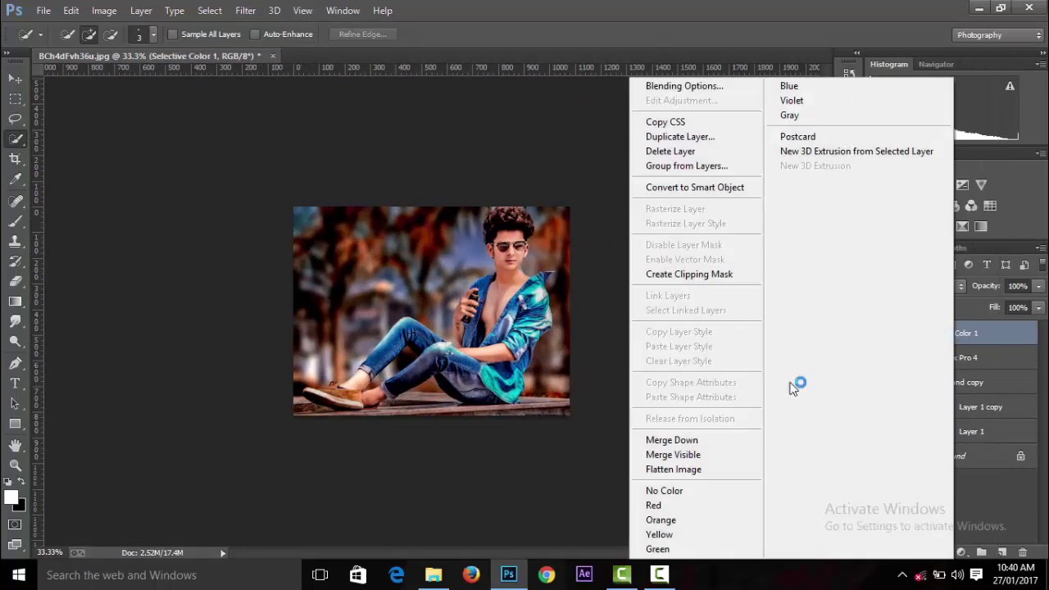
{"action": "left_click", "coordinate": [679, 137]}
{"action": "left_click", "coordinate": [664, 169]}
Apply Oil Paint to the copy with Stylization 2.58 and Cleanliness about 2.3
{"action": "left_click", "coordinate": [245, 11]}
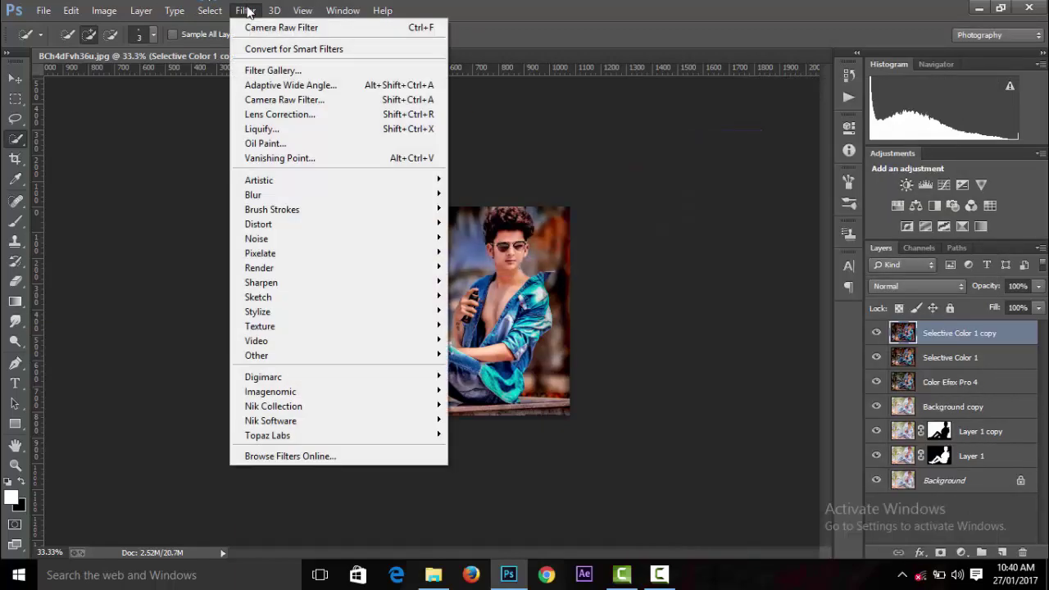
{"action": "left_click", "coordinate": [350, 145]}
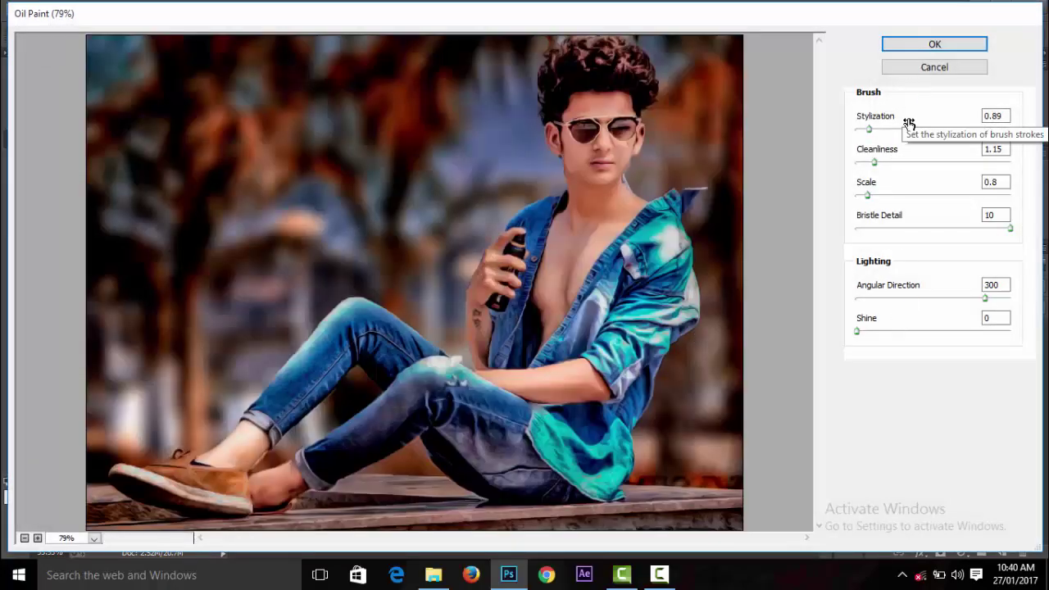
{"action": "left_click", "coordinate": [897, 129]}
{"action": "left_click", "coordinate": [897, 163]}
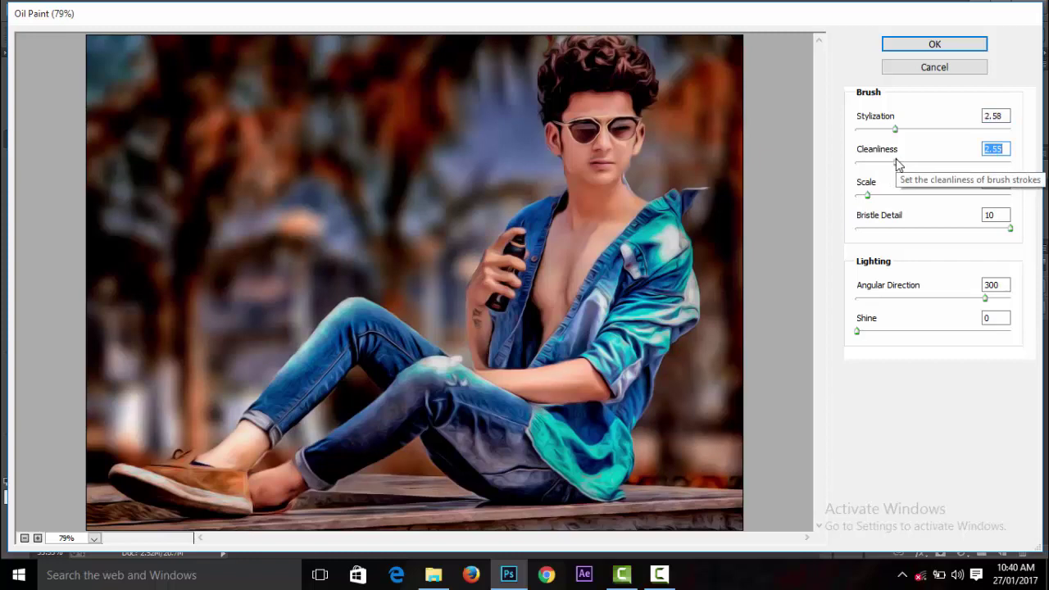
{"action": "left_click_drag", "start_coordinate": [897, 162], "coordinate": [893, 164]}
{"action": "left_click", "coordinate": [919, 44]}
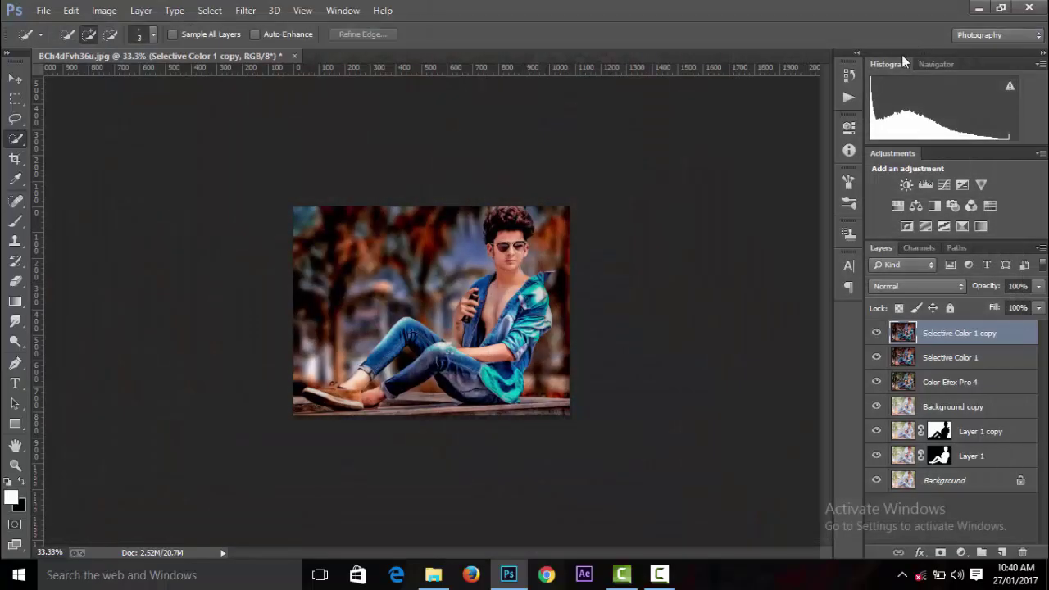
Zoom to 100% on the face and switch to the Eraser tool at 55% opacity
{"action": "key", "text": "ctrl+1"}
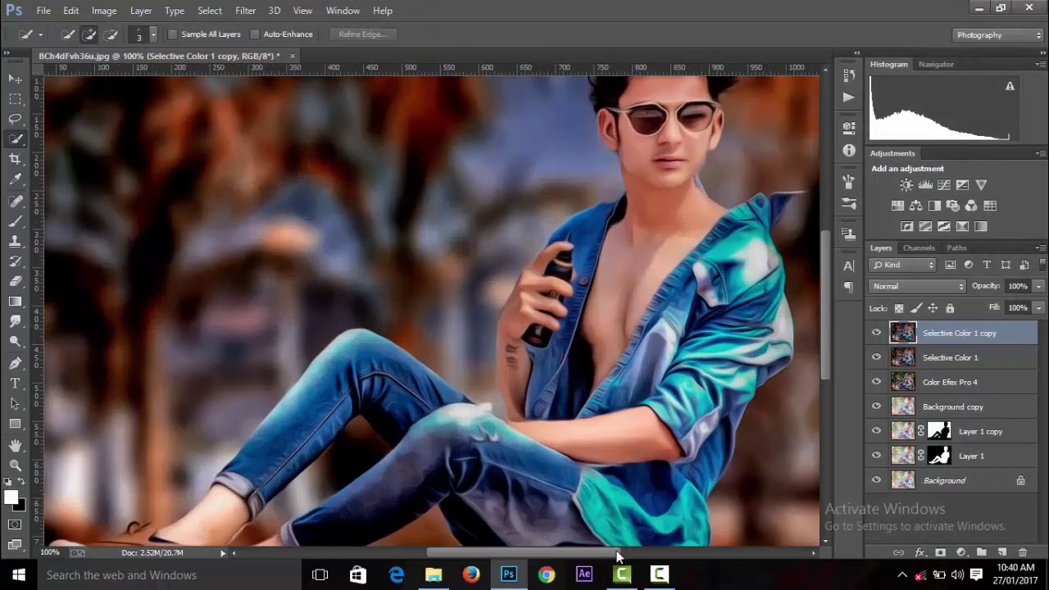
{"action": "left_click_drag", "start_coordinate": [618, 556], "coordinate": [664, 503]}
{"action": "left_click_drag", "start_coordinate": [825, 335], "coordinate": [821, 292]}
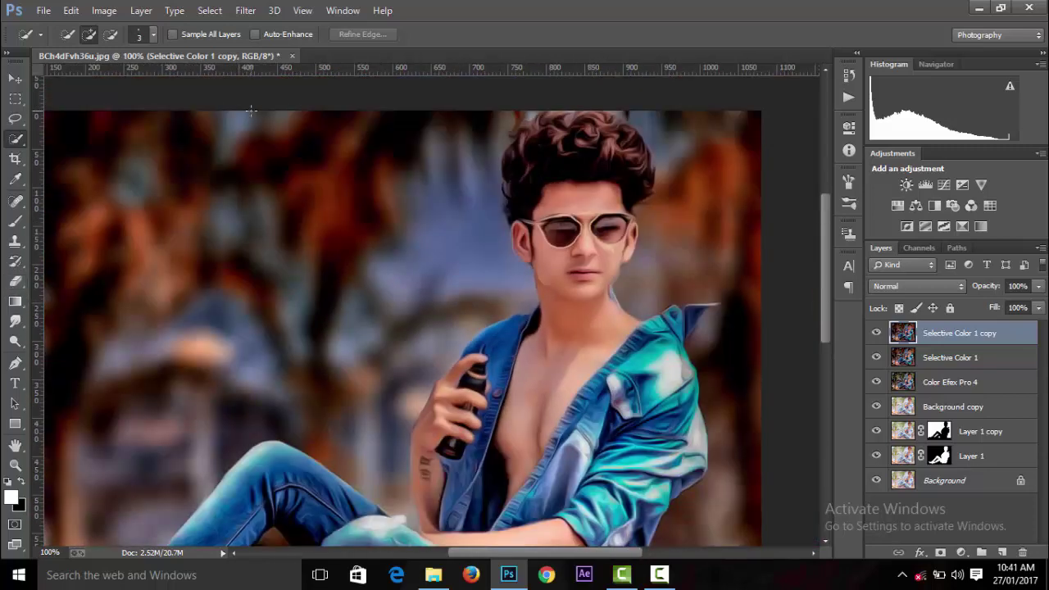
{"action": "left_click", "coordinate": [154, 34]}
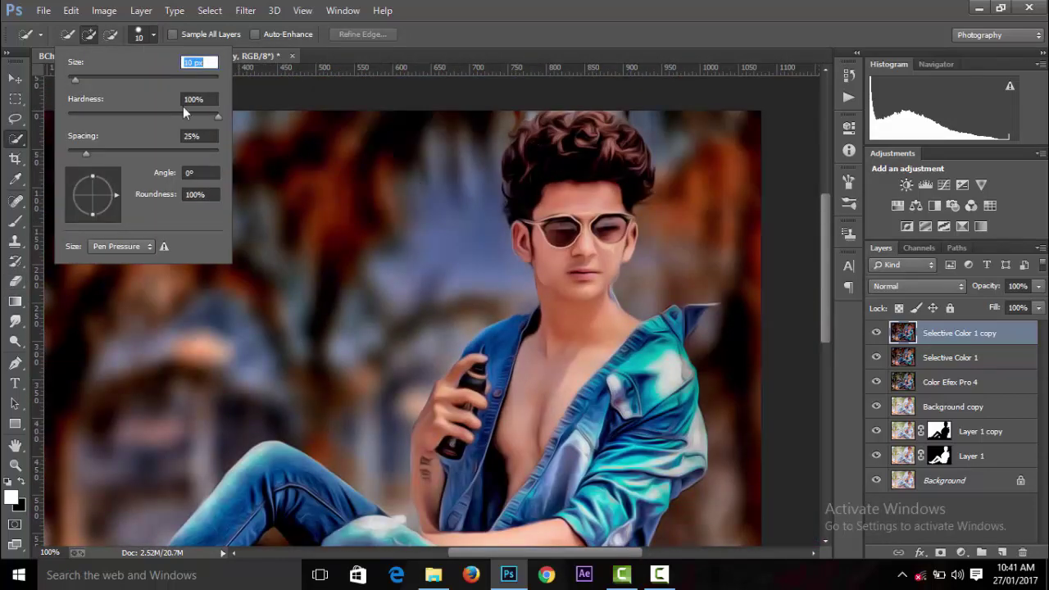
{"action": "left_click", "coordinate": [18, 282]}
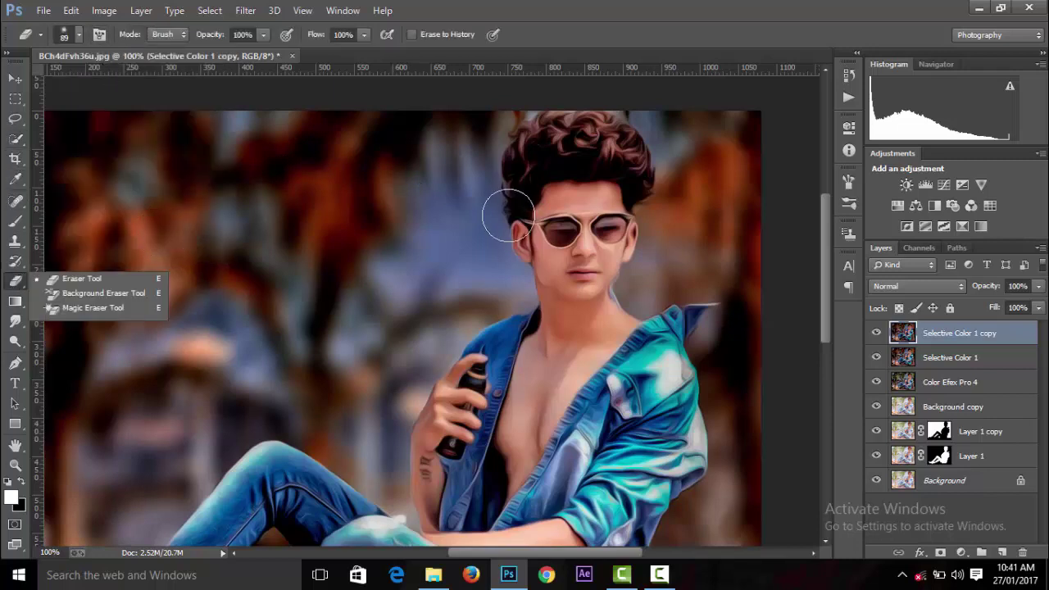
{"action": "left_click", "coordinate": [585, 252]}
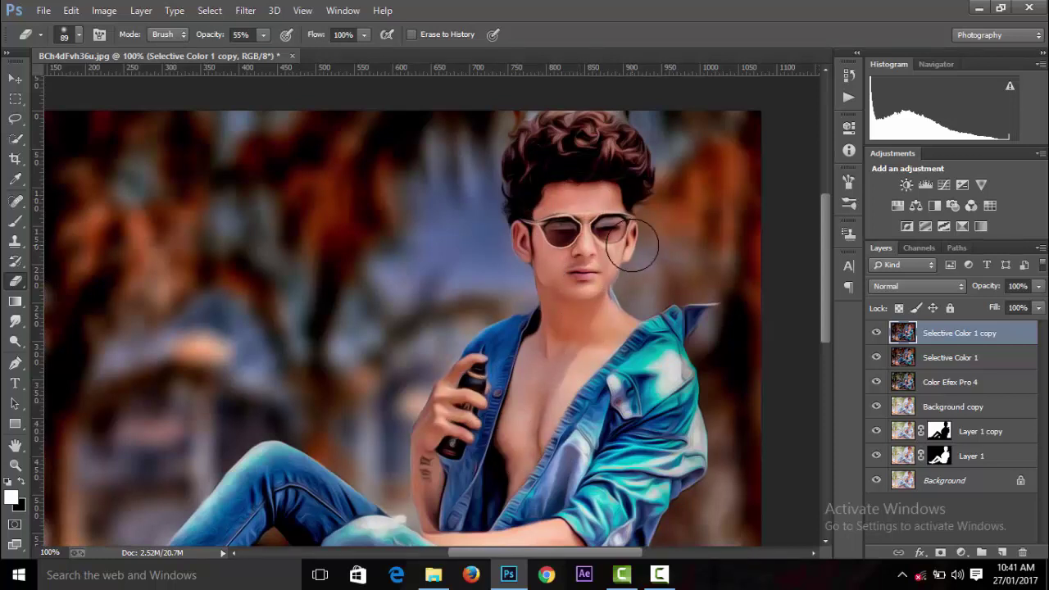
Scroll-zoom in and out, ending at 33.3% to view the whole picture
{"action": "scroll", "coordinate": [514, 247], "scroll_direction": "down", "scroll_amount": 1}
{"action": "scroll", "coordinate": [514, 247], "scroll_direction": "down", "scroll_amount": 2}
{"action": "scroll", "coordinate": [514, 246], "scroll_direction": "down", "scroll_amount": 1}
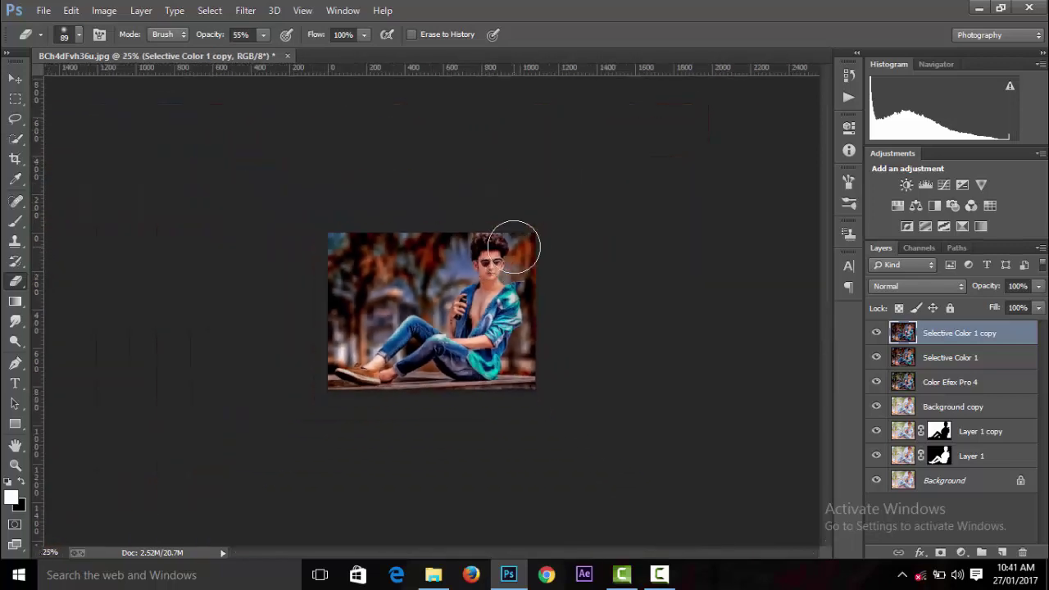
{"action": "scroll", "coordinate": [514, 246], "scroll_direction": "up", "scroll_amount": 1}
{"action": "scroll", "coordinate": [513, 246], "scroll_direction": "up", "scroll_amount": 2}
{"action": "scroll", "coordinate": [513, 246], "scroll_direction": "down", "scroll_amount": 3}
{"action": "scroll", "coordinate": [513, 247], "scroll_direction": "down", "scroll_amount": 1}
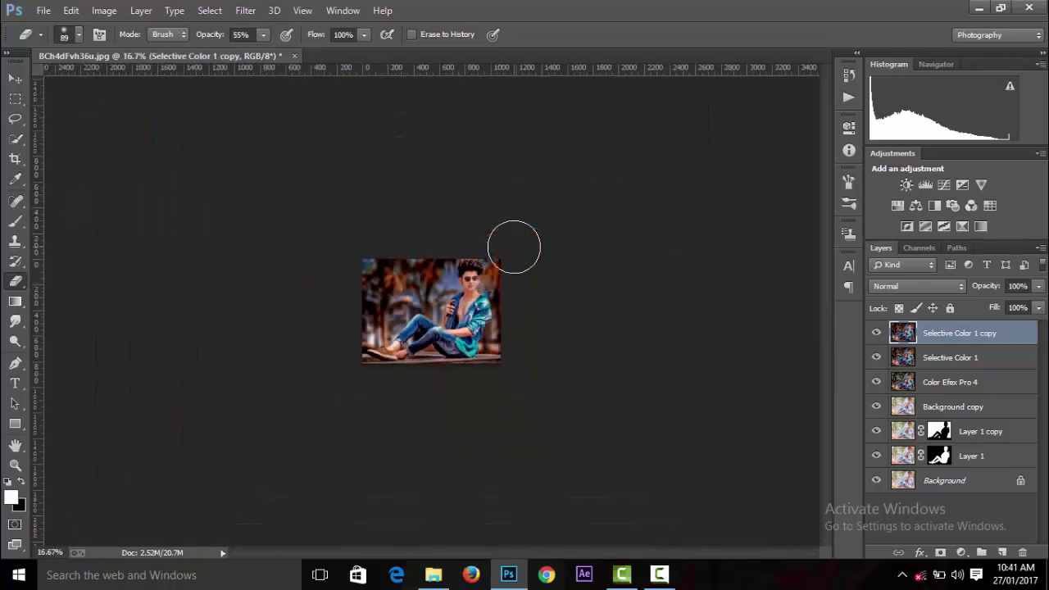
{"action": "scroll", "coordinate": [514, 246], "scroll_direction": "up", "scroll_amount": 1}
{"action": "scroll", "coordinate": [514, 247], "scroll_direction": "up", "scroll_amount": 2}
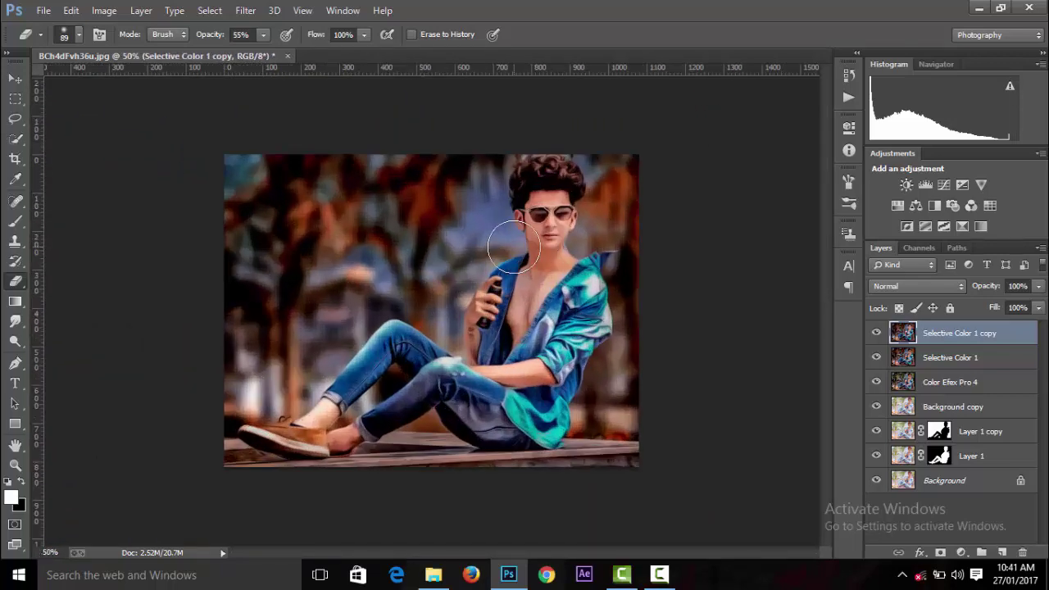
{"action": "scroll", "coordinate": [513, 247], "scroll_direction": "down", "scroll_amount": 1}
{"action": "scroll", "coordinate": [513, 247], "scroll_direction": "down", "scroll_amount": 2}
{"action": "scroll", "coordinate": [515, 244], "scroll_direction": "up", "scroll_amount": 1}
{"action": "scroll", "coordinate": [514, 242], "scroll_direction": "up", "scroll_amount": 1}
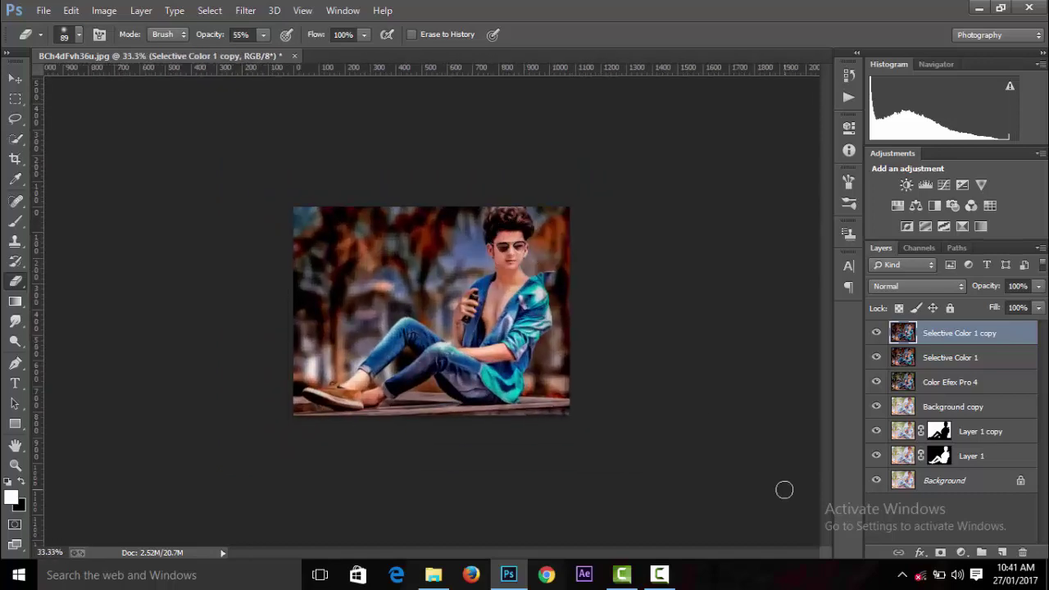
Select every layer and flatten the image into a single Background layer
{"action": "left_click", "coordinate": [956, 481]}
{"action": "left_click", "coordinate": [971, 455], "text": "shift"}
{"action": "left_click", "coordinate": [984, 431], "text": "shift"}
{"action": "left_click", "coordinate": [988, 406], "text": "shift"}
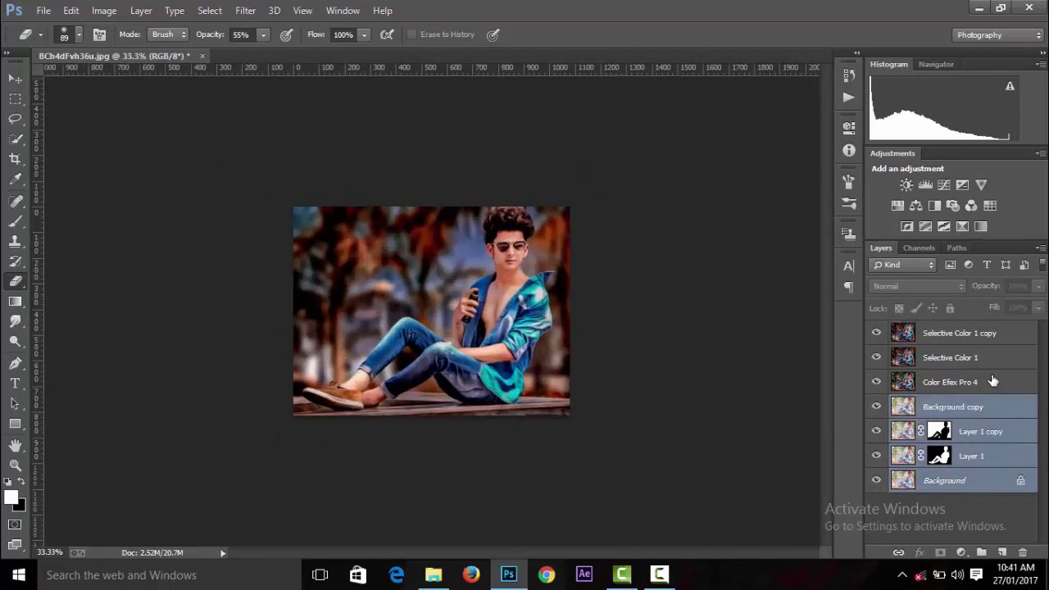
{"action": "left_click", "coordinate": [993, 382], "text": "shift"}
{"action": "left_click", "coordinate": [996, 358], "text": "shift"}
{"action": "left_click", "coordinate": [996, 332], "text": "shift"}
{"action": "right_click", "coordinate": [932, 369]}
{"action": "left_click", "coordinate": [735, 441]}
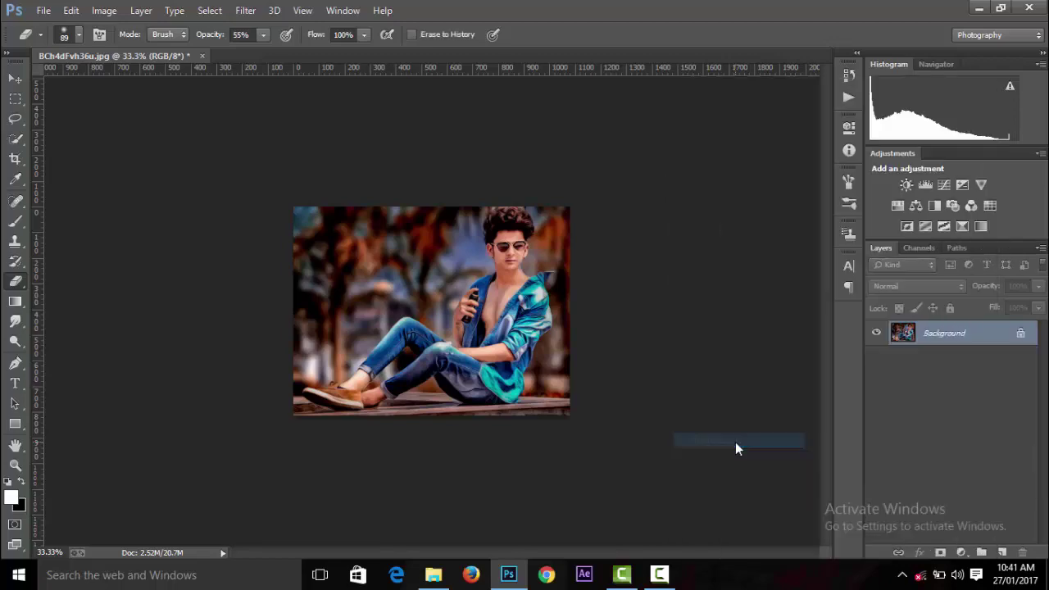
In Camera Raw, set Shadows -100, Blacks +100, Highlights +56 and Clarity about +26
{"action": "left_click", "coordinate": [245, 10]}
{"action": "left_click", "coordinate": [275, 113]}
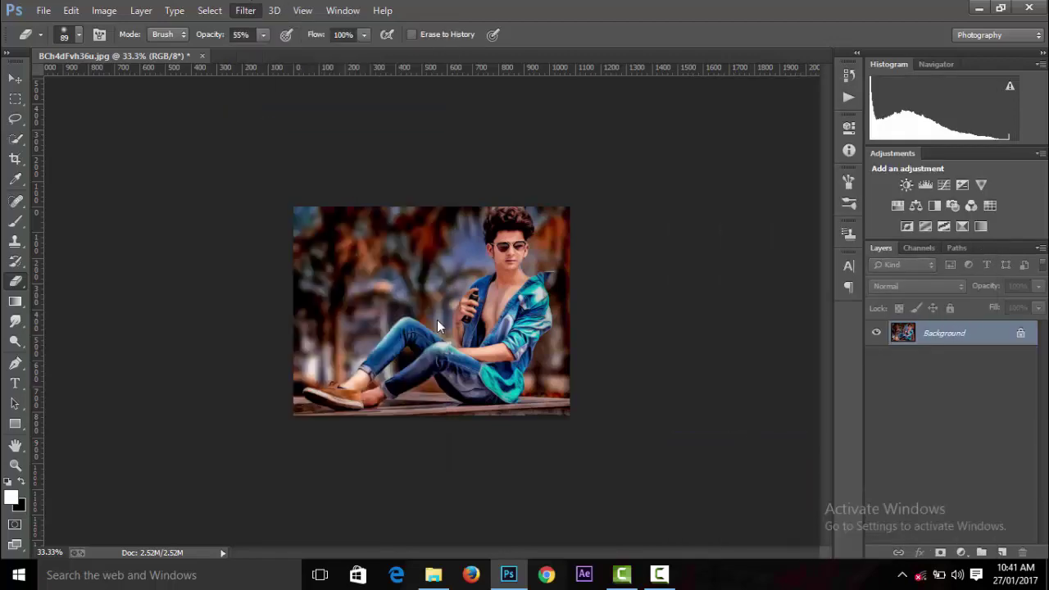
{"action": "left_click", "coordinate": [904, 67]}
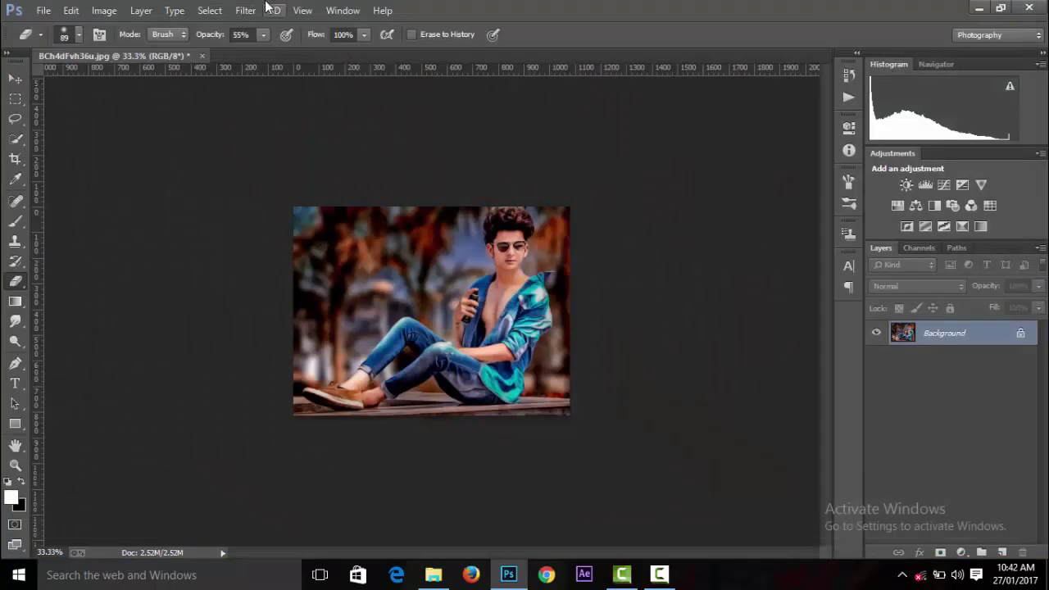
{"action": "left_click", "coordinate": [245, 10]}
{"action": "left_click", "coordinate": [270, 100]}
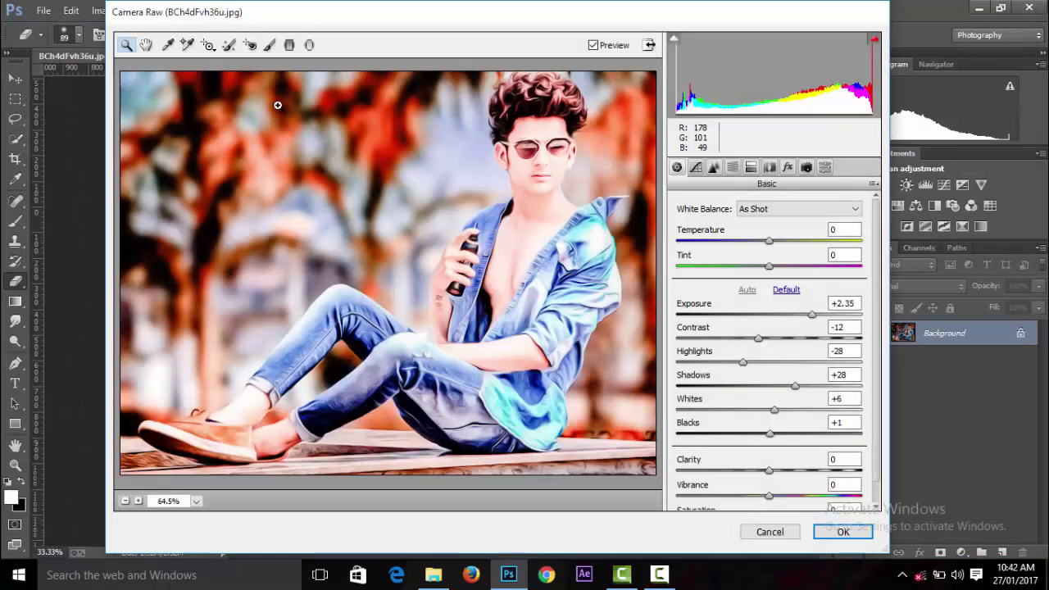
{"action": "left_click", "coordinate": [784, 289]}
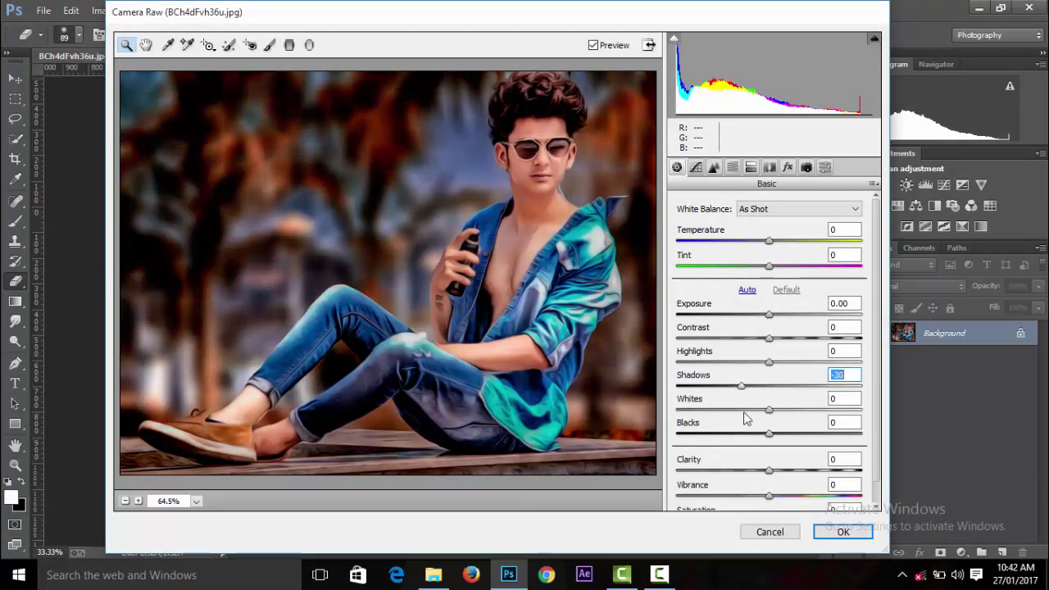
{"action": "left_click_drag", "start_coordinate": [732, 405], "coordinate": [684, 421]}
{"action": "left_click_drag", "start_coordinate": [768, 432], "coordinate": [895, 419]}
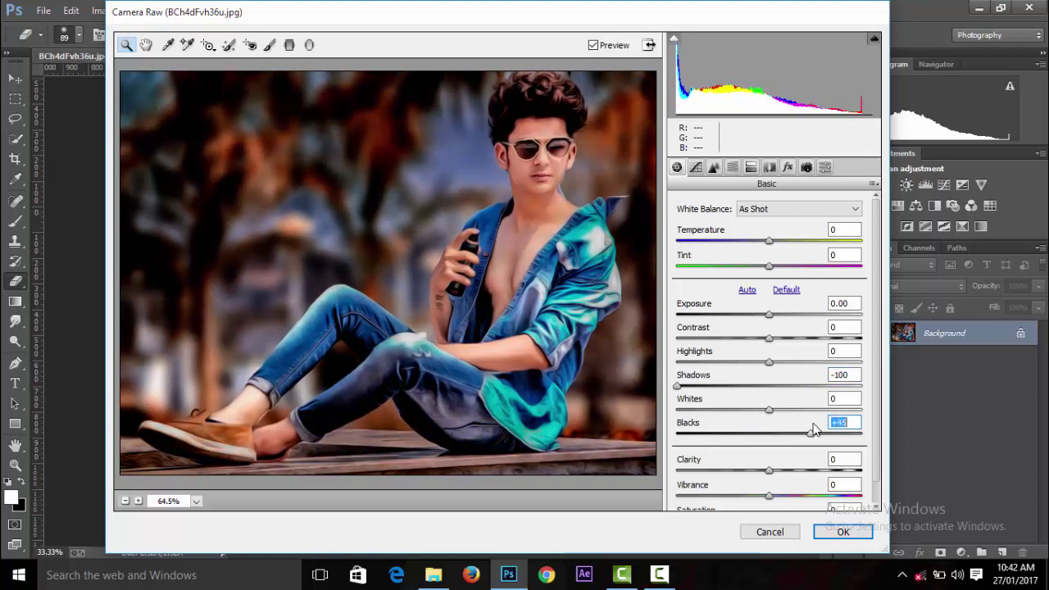
{"action": "left_click_drag", "start_coordinate": [768, 362], "coordinate": [822, 363]}
{"action": "left_click", "coordinate": [634, 368], "text": "alt"}
{"action": "mouse_move", "coordinate": [769, 469]}
{"action": "left_mouse_down"}
{"action": "mouse_move", "coordinate": [812, 473]}
{"action": "mouse_move", "coordinate": [795, 478]}
{"action": "left_mouse_up"}
{"action": "left_click", "coordinate": [592, 455], "text": "alt"}
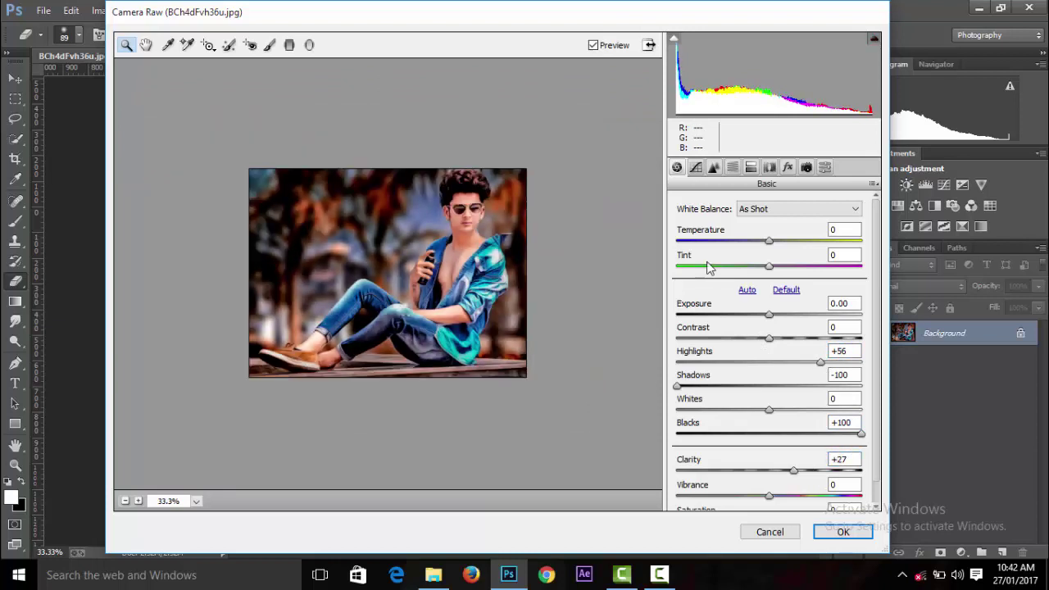
Add a -23 post-crop vignette with feather 90, raise Aquas saturation to +69, and apply
{"action": "left_click", "coordinate": [714, 169]}
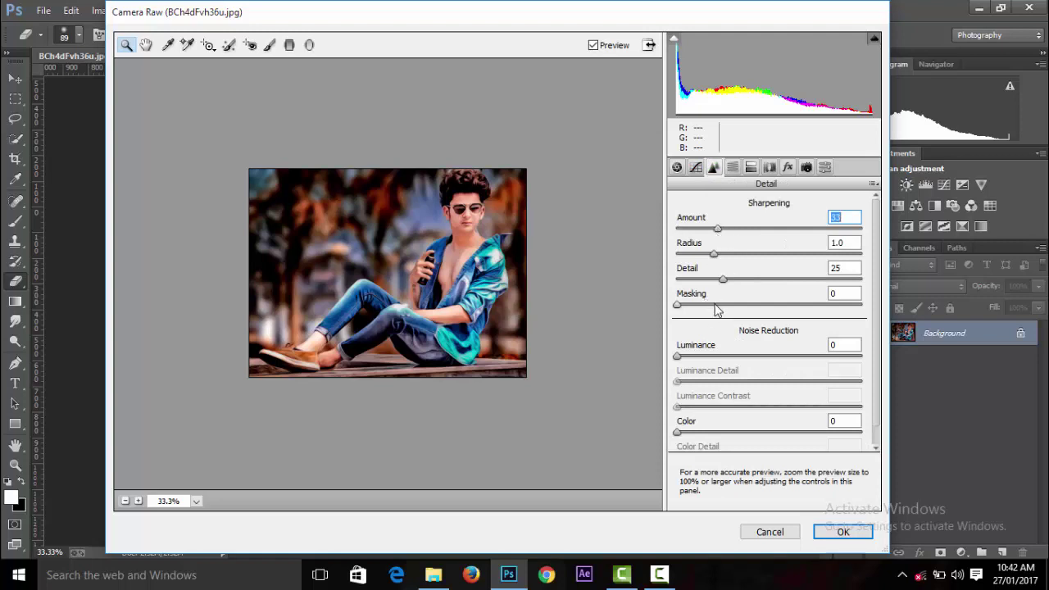
{"action": "left_click", "coordinate": [610, 284]}
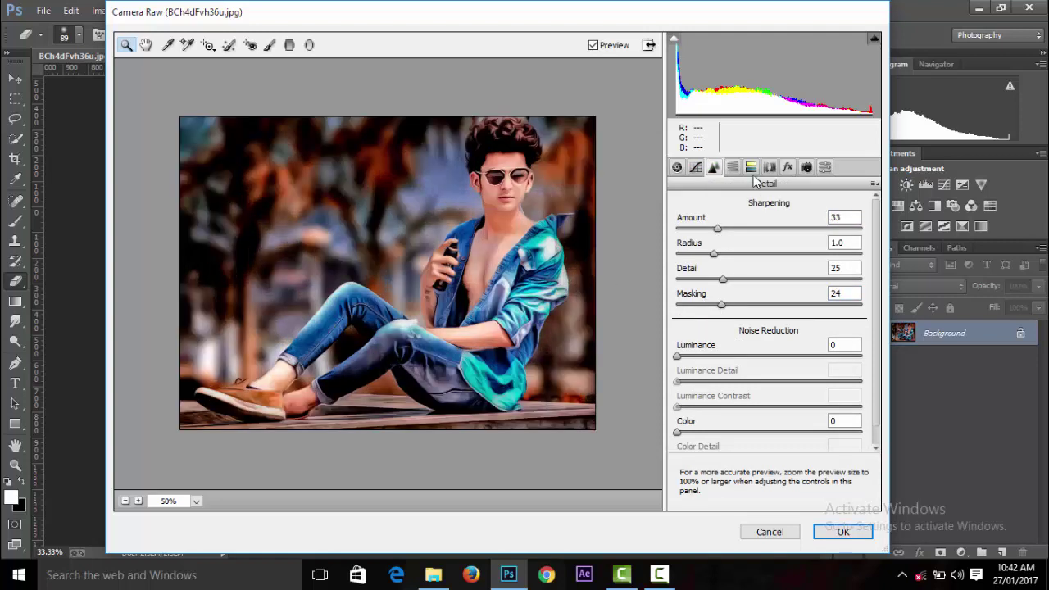
{"action": "left_click", "coordinate": [787, 167]}
{"action": "left_click_drag", "start_coordinate": [772, 365], "coordinate": [753, 370]}
{"action": "left_click_drag", "start_coordinate": [779, 440], "coordinate": [819, 443]}
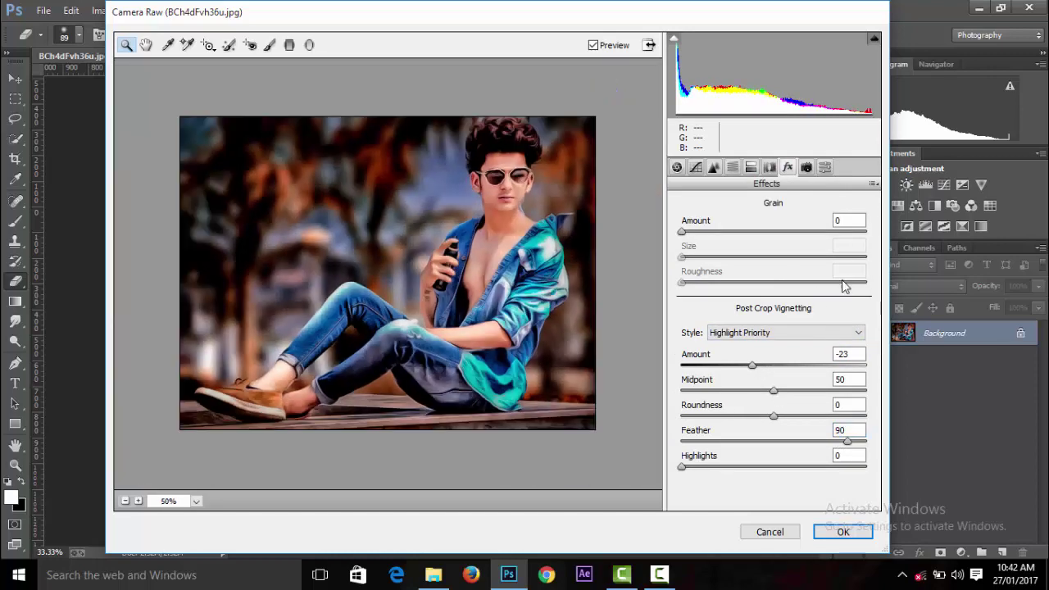
{"action": "left_click", "coordinate": [731, 167]}
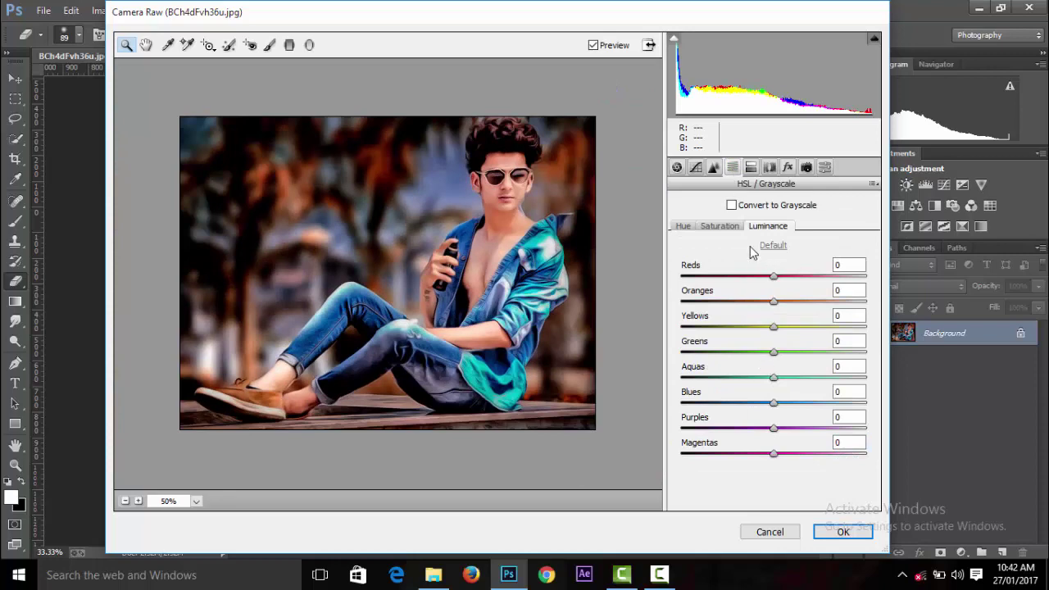
{"action": "left_click", "coordinate": [719, 226]}
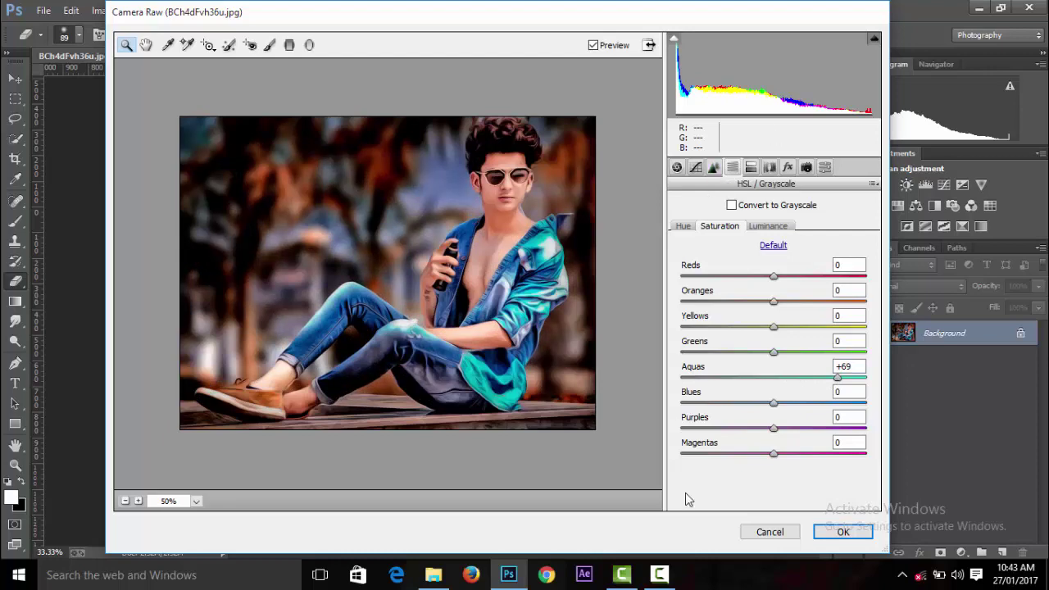
{"action": "left_click", "coordinate": [843, 531]}
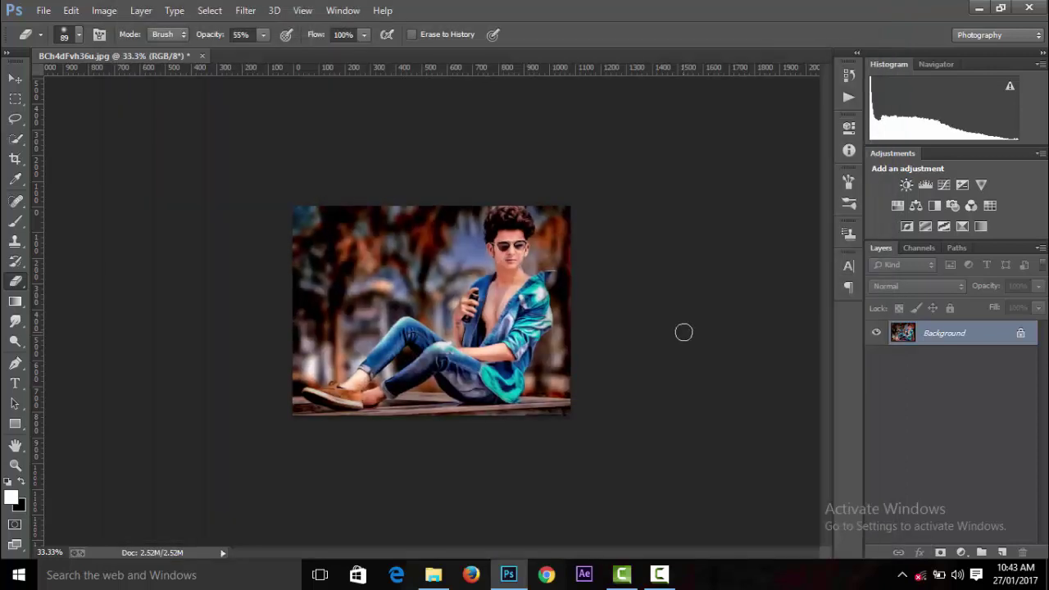
Open the glow JPG from drive D: and move it into the portrait as a new layer
{"action": "key", "text": "ctrl+plus"}
{"action": "left_click", "coordinate": [43, 9]}
{"action": "left_click", "coordinate": [41, 40]}
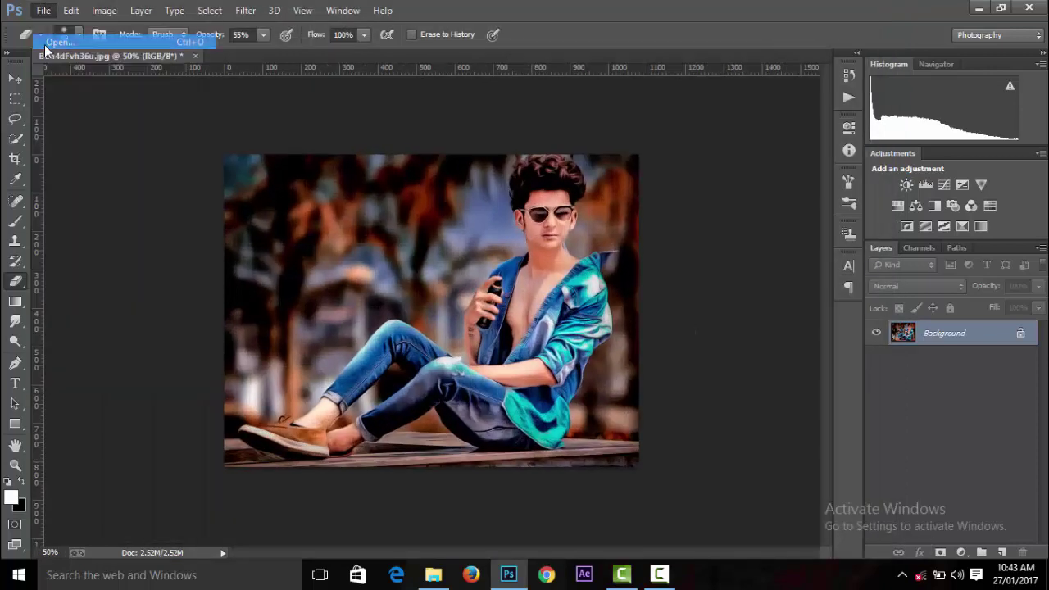
{"action": "left_click", "coordinate": [59, 263]}
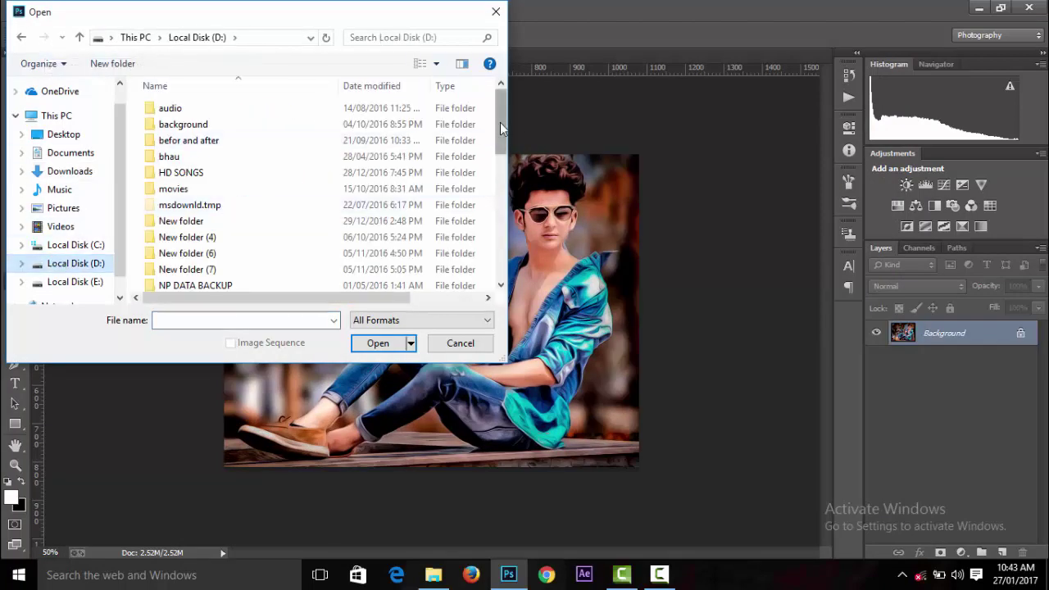
{"action": "scroll", "coordinate": [246, 204], "scroll_direction": "down", "scroll_amount": 3}
{"action": "left_click", "coordinate": [299, 239]}
{"action": "left_click", "coordinate": [373, 343]}
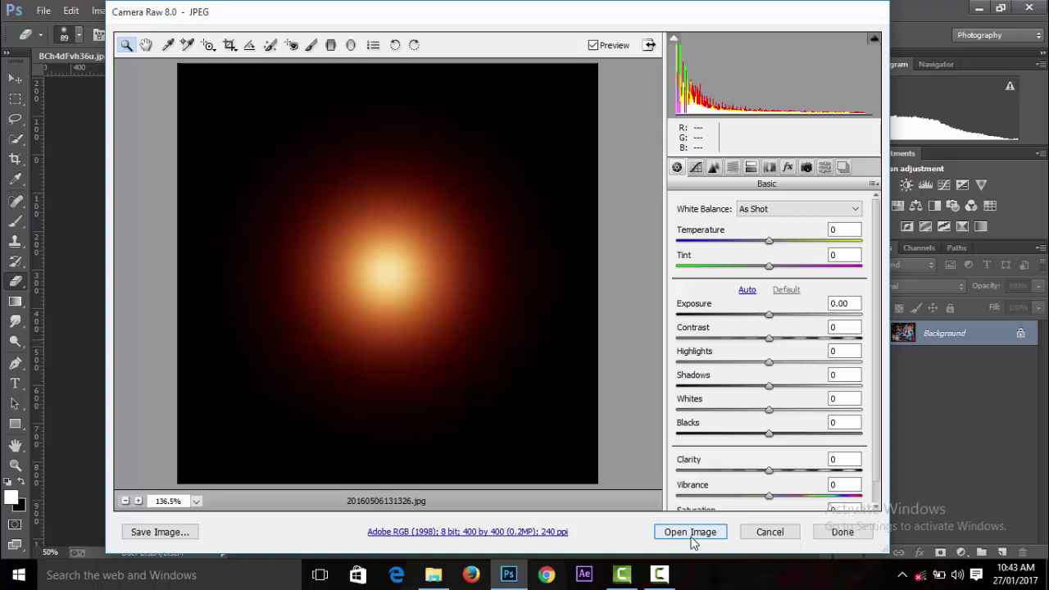
{"action": "left_click", "coordinate": [687, 531]}
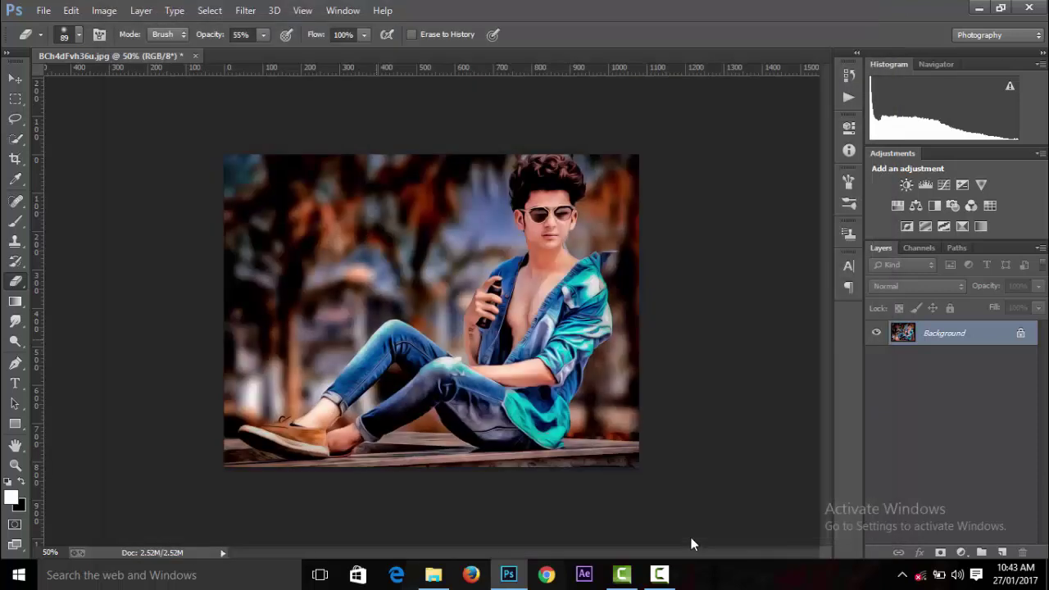
{"action": "key", "text": "v"}
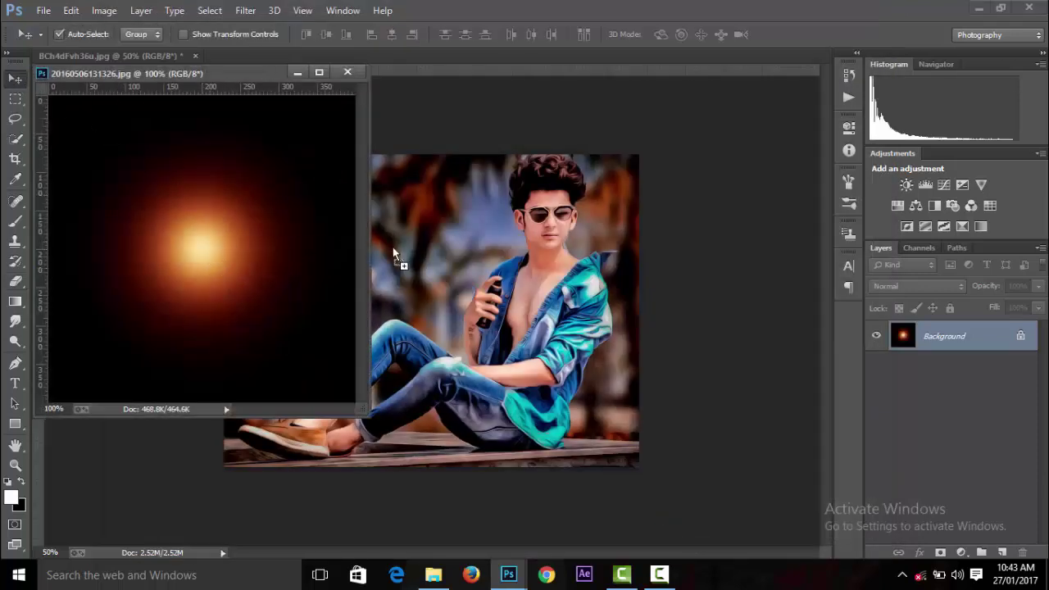
{"action": "left_click_drag", "start_coordinate": [393, 254], "coordinate": [393, 256]}
{"action": "left_click", "coordinate": [347, 72]}
{"action": "left_click", "coordinate": [533, 227]}
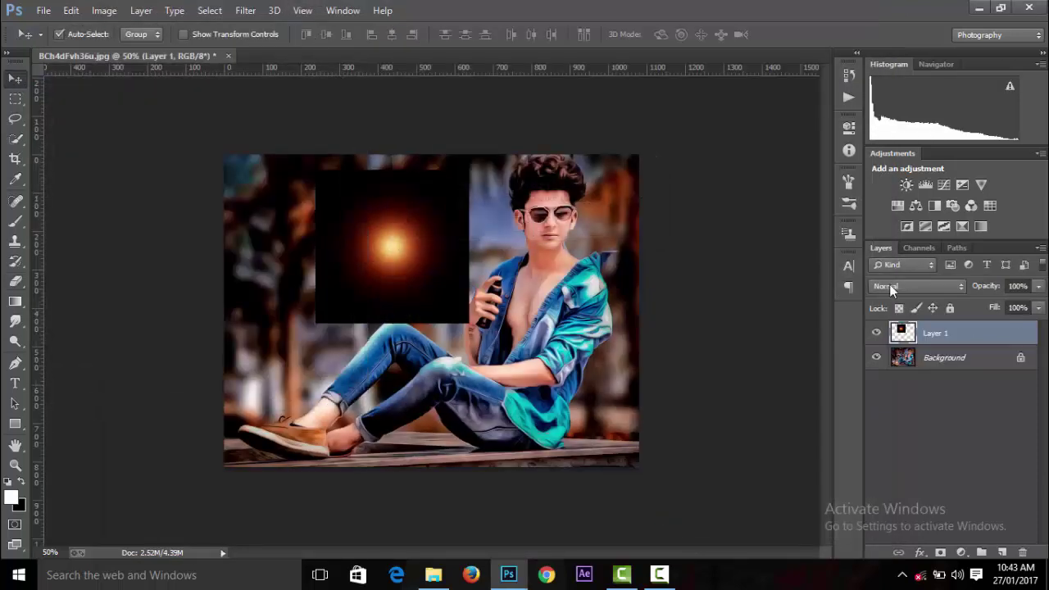
Blend the glow layer in Screen mode and enlarge it about four times over the portrait's left side
{"action": "left_click", "coordinate": [889, 286]}
{"action": "left_click", "coordinate": [887, 128]}
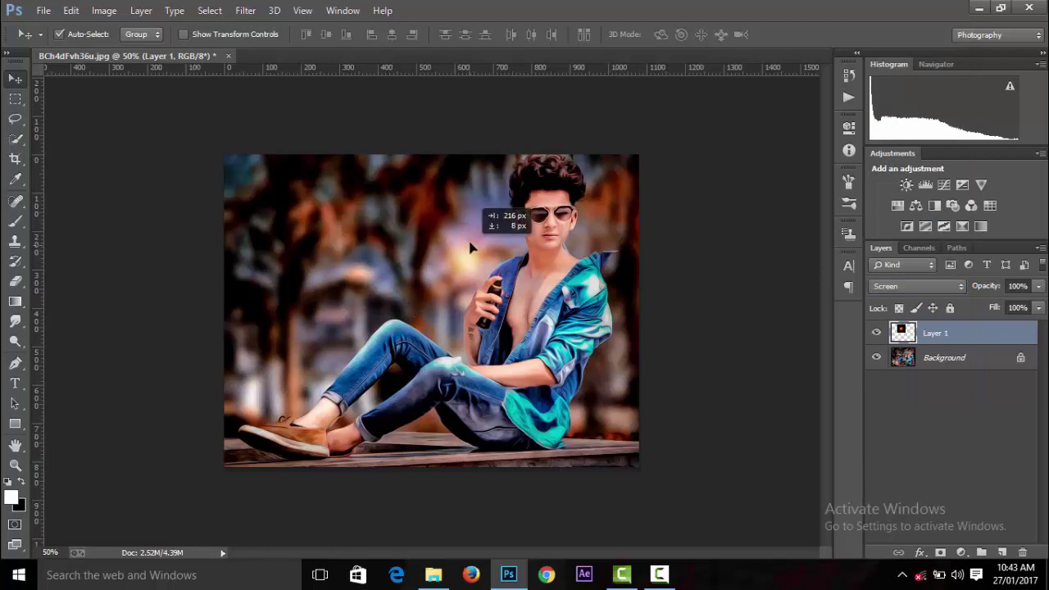
{"action": "key", "text": "ctrl+minus"}
{"action": "key", "text": "ctrl+minus"}
{"action": "key", "text": "ctrl+t"}
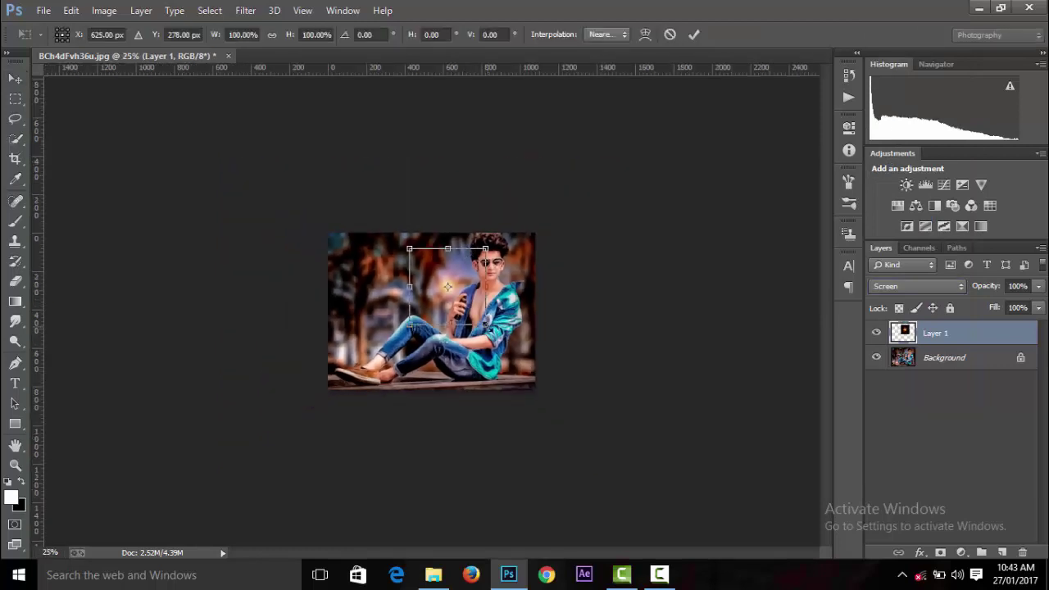
{"action": "left_click_drag", "start_coordinate": [485, 324], "coordinate": [730, 524]}
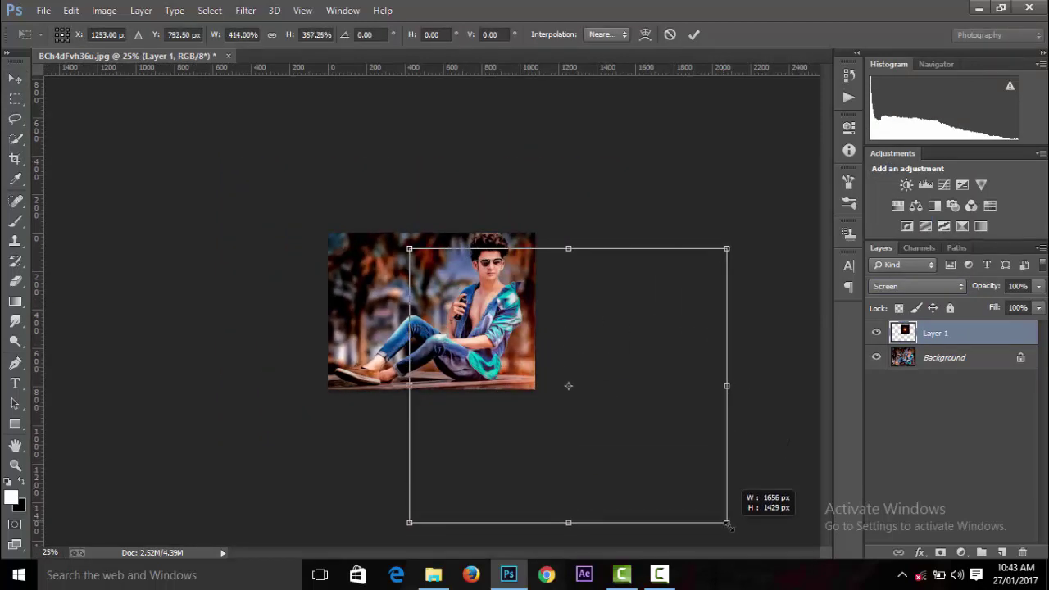
{"action": "mouse_move", "coordinate": [687, 488]}
{"action": "left_mouse_down"}
{"action": "mouse_move", "coordinate": [631, 321]}
{"action": "mouse_move", "coordinate": [653, 412]}
{"action": "mouse_move", "coordinate": [547, 385]}
{"action": "left_mouse_up"}
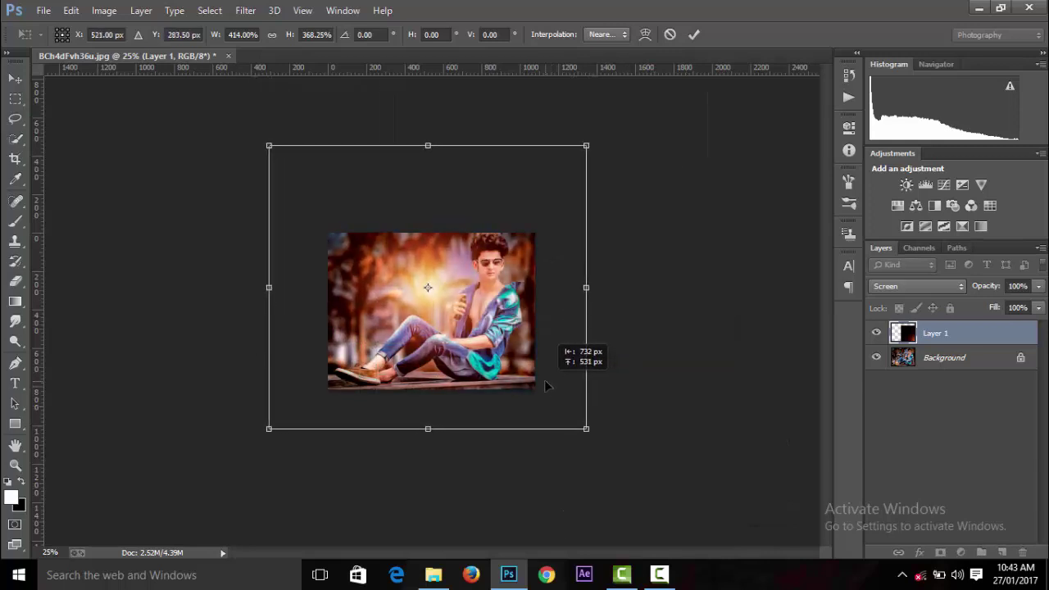
{"action": "left_click", "coordinate": [693, 35]}
Lower the glow layer to 79% opacity and 86% fill
{"action": "key", "text": "ctrl+minus"}
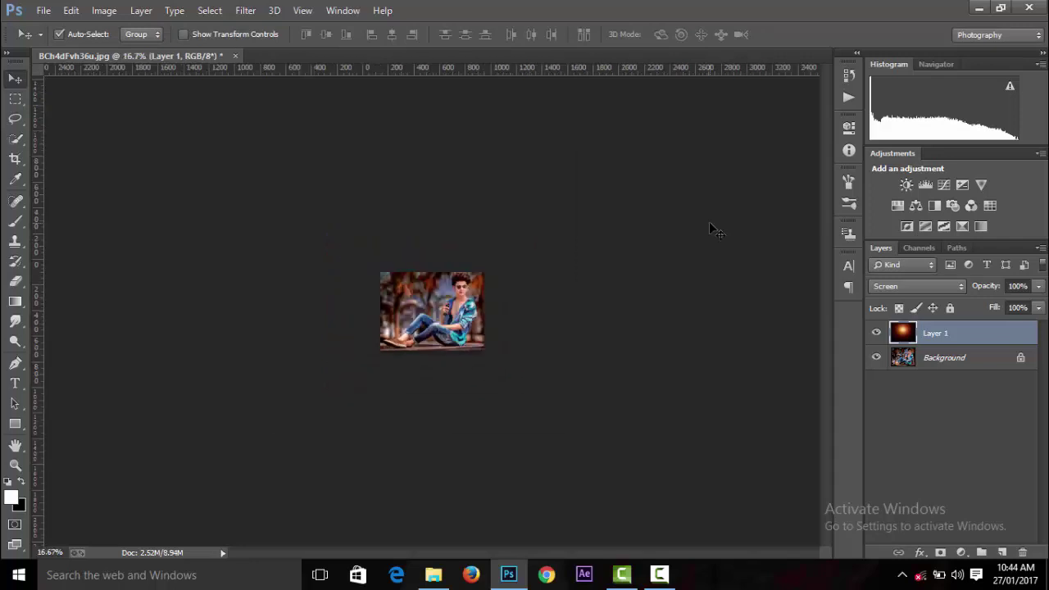
{"action": "key", "text": "ctrl+plus"}
{"action": "key", "text": "ctrl+plus"}
{"action": "key", "text": "ctrl+plus"}
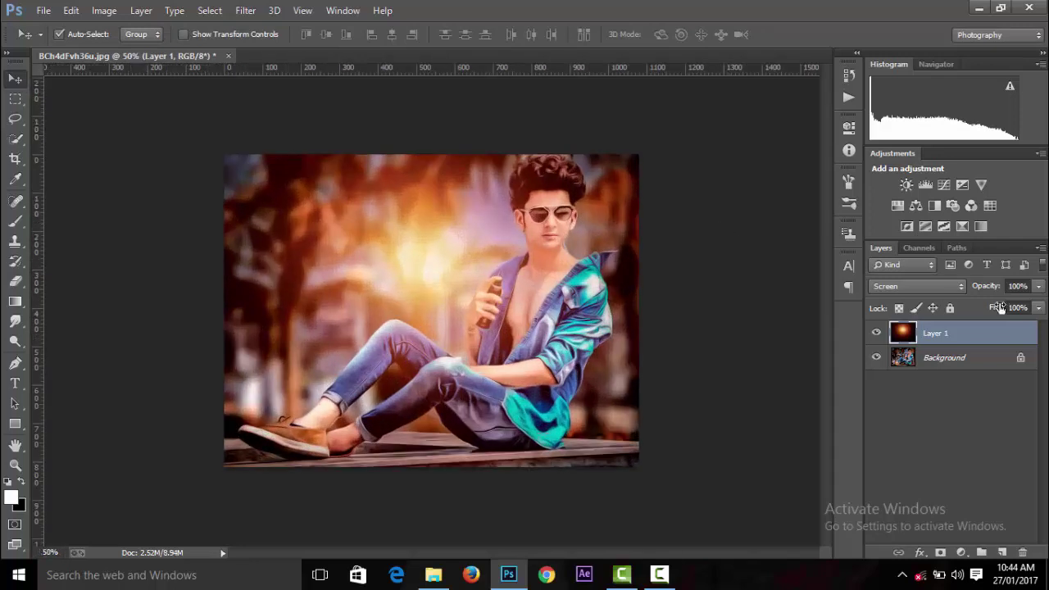
{"action": "mouse_move", "coordinate": [993, 287]}
{"action": "left_mouse_down"}
{"action": "mouse_move", "coordinate": [980, 289]}
{"action": "mouse_move", "coordinate": [982, 313]}
{"action": "left_mouse_up"}
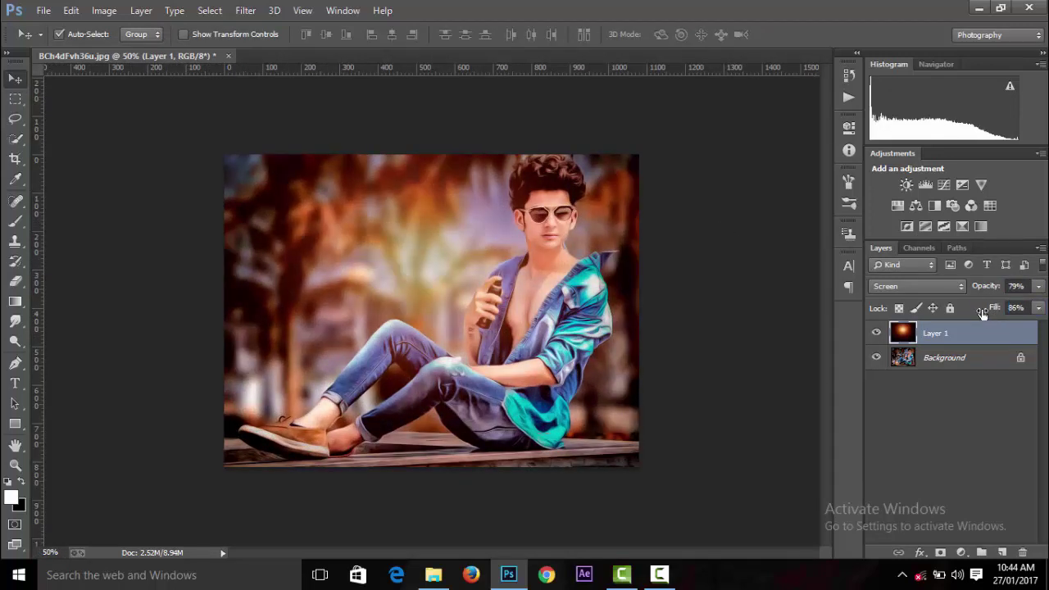
{"action": "key", "text": "ctrl+minus"}
{"action": "key", "text": "ctrl+minus"}
{"action": "key", "text": "ctrl+minus"}
{"action": "key", "text": "ctrl+minus"}
{"action": "key", "text": "ctrl+plus"}
{"action": "key", "text": "ctrl+plus"}
{"action": "key", "text": "ctrl+plus"}
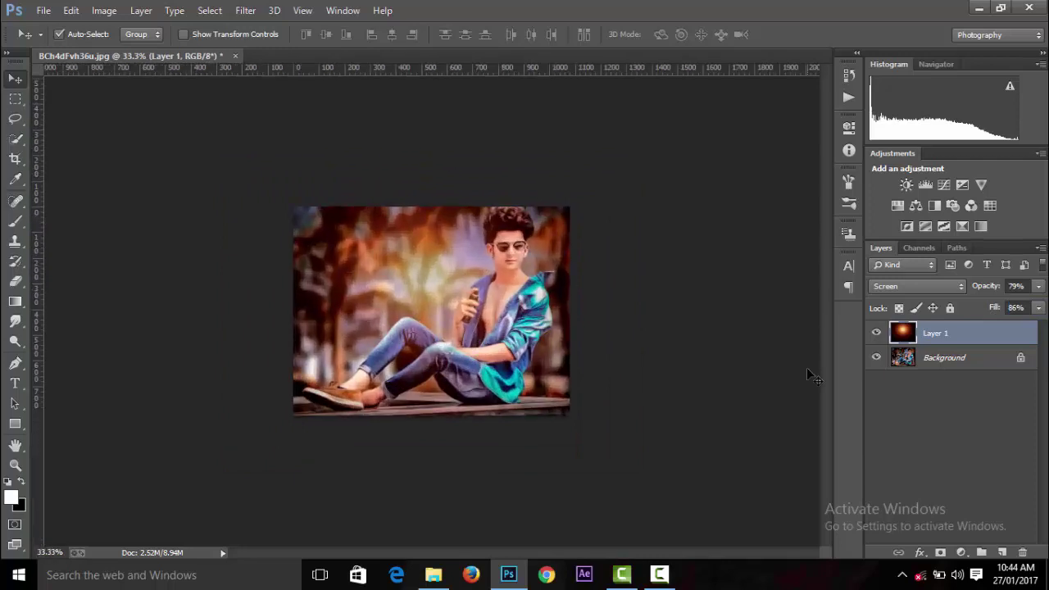
{"action": "key", "text": "ctrl+plus"}
{"action": "key", "text": "ctrl+minus"}
{"action": "key", "text": "ctrl+minus"}
{"action": "key", "text": "ctrl+minus"}
{"action": "key", "text": "ctrl+minus"}
{"action": "key", "text": "ctrl+plus"}
{"action": "key", "text": "ctrl+plus"}
{"action": "key", "text": "ctrl+plus"}
{"action": "key", "text": "ctrl+plus"}
{"action": "key", "text": "ctrl+plus"}
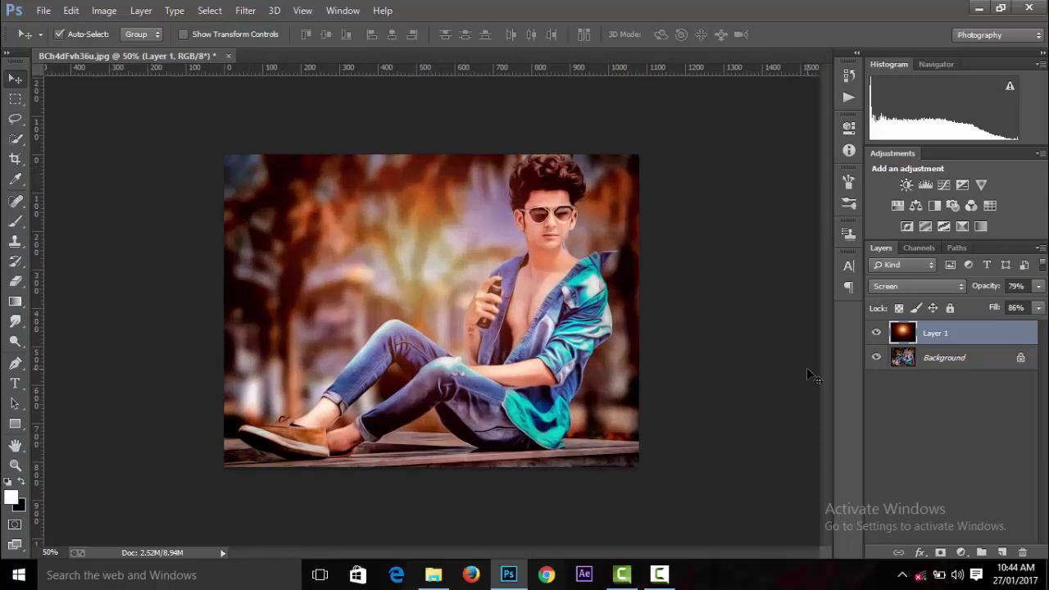
{"action": "key", "text": "ctrl+plus"}
Add a Selective Color adjustment layer with Black in the Blacks reduced to -5%
{"action": "key", "text": "ctrl+minus"}
{"action": "key", "text": "ctrl+minus"}
{"action": "left_click", "coordinate": [962, 552]}
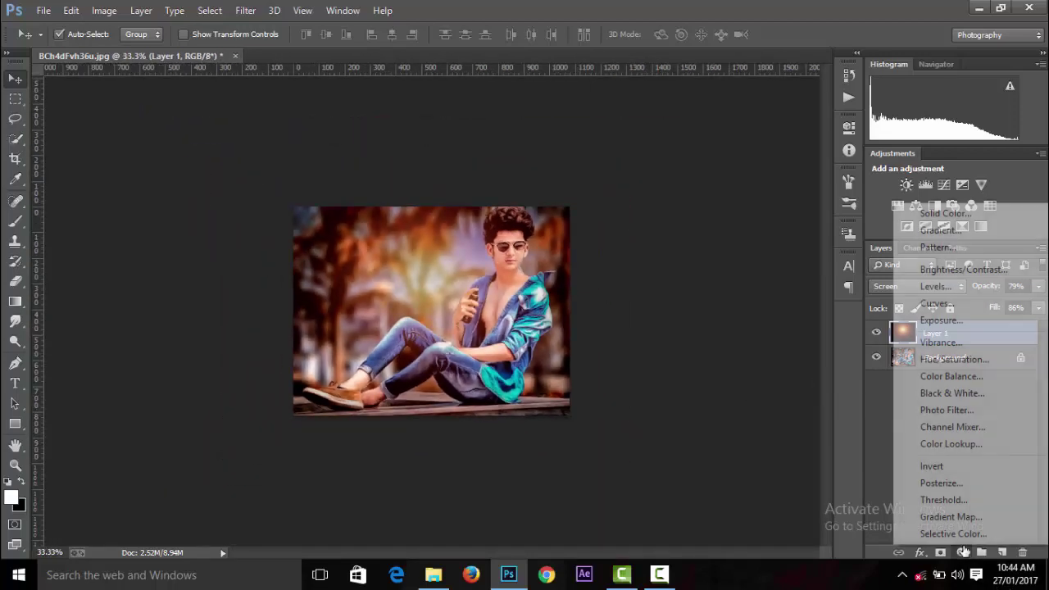
{"action": "left_click", "coordinate": [953, 533]}
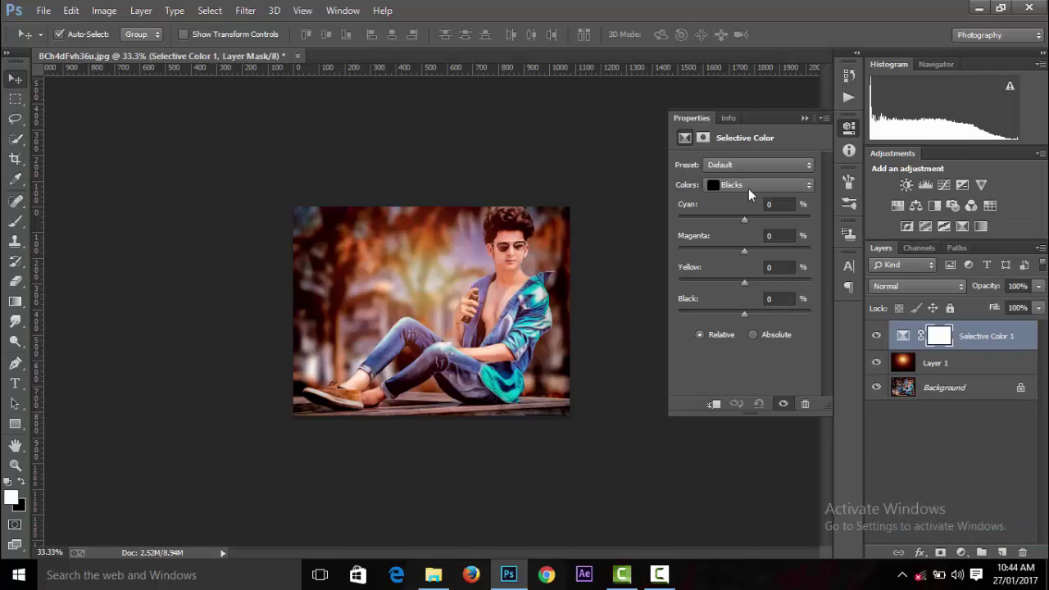
{"action": "left_click_drag", "start_coordinate": [744, 313], "coordinate": [741, 314]}
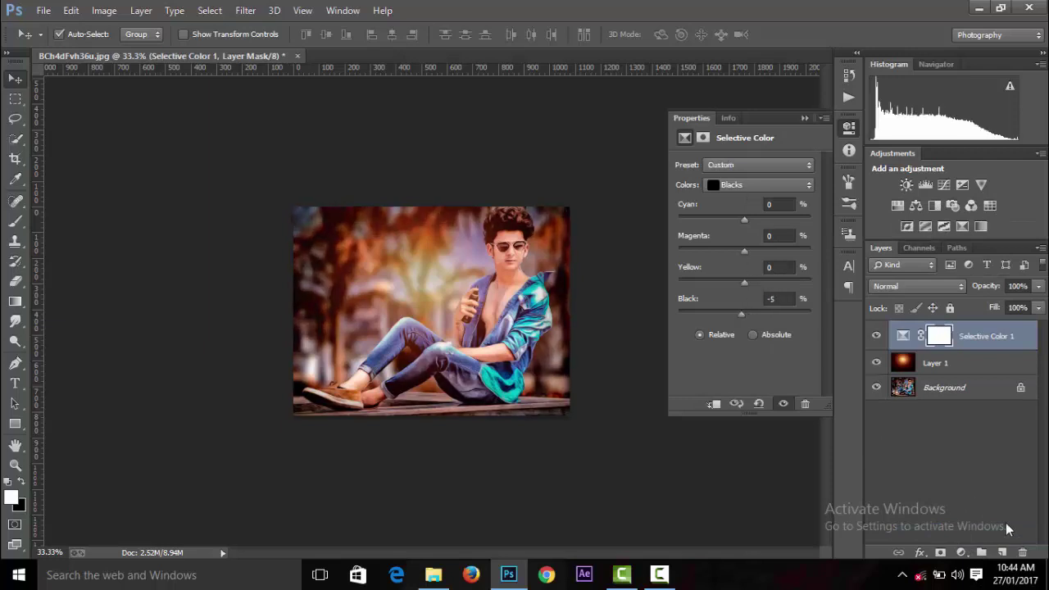
{"action": "left_click", "coordinate": [1022, 553]}
{"action": "left_click", "coordinate": [802, 118]}
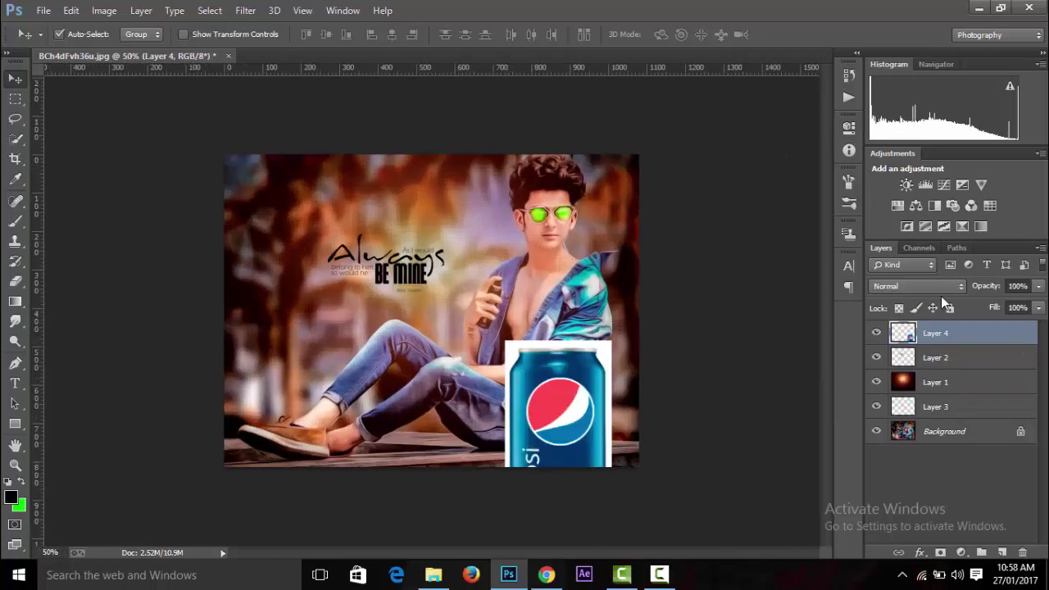
Try Multiply, Screen and Soft Light on the Pepsi layer, keep Normal, and move the can up
{"action": "left_click", "coordinate": [942, 287]}
{"action": "left_click", "coordinate": [926, 286]}
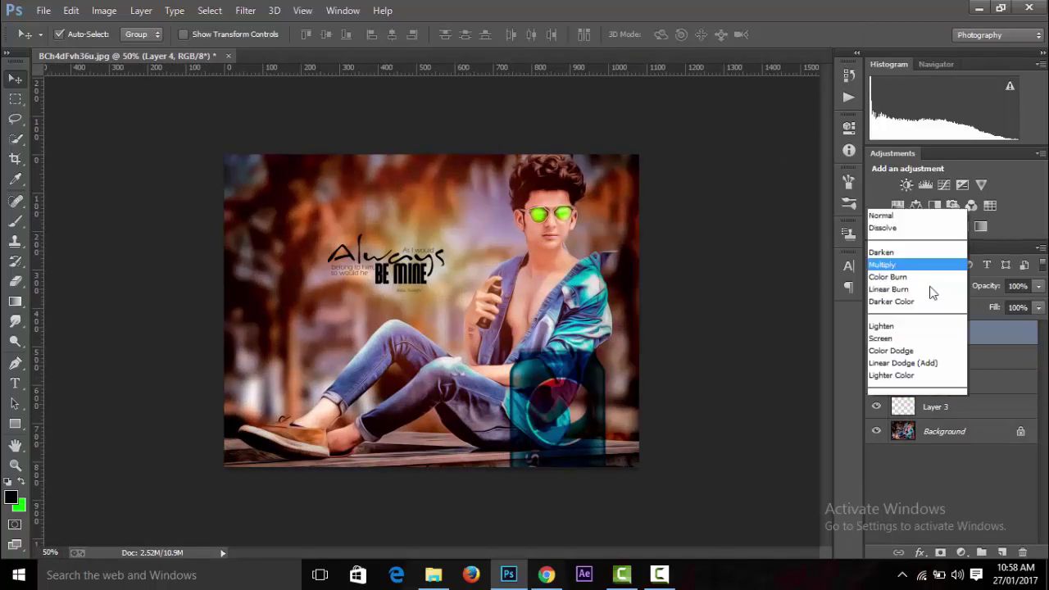
{"action": "left_click", "coordinate": [891, 132]}
{"action": "left_click", "coordinate": [914, 286]}
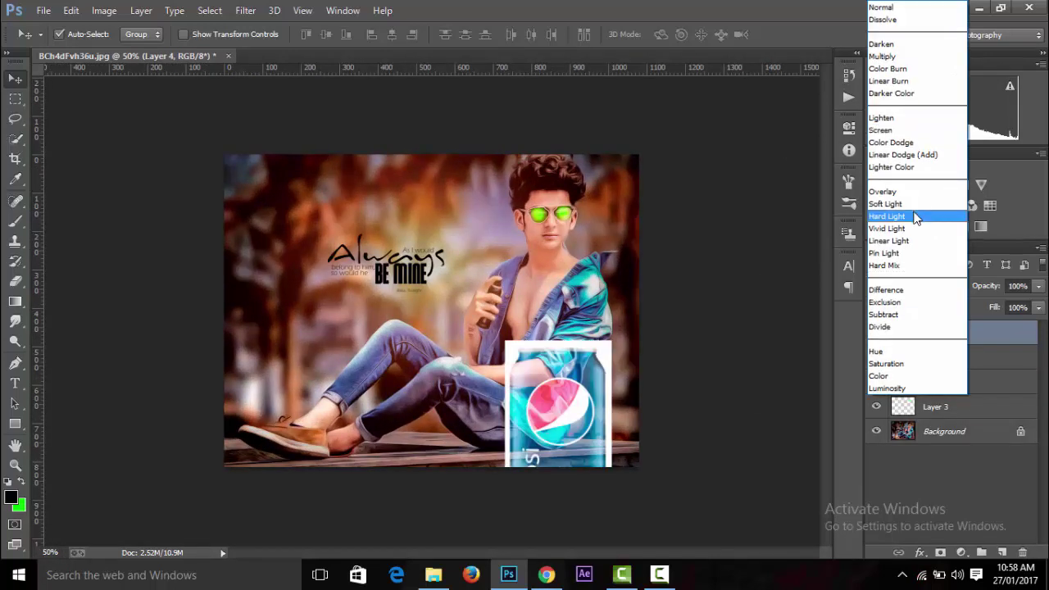
{"action": "left_click", "coordinate": [913, 205]}
{"action": "left_click", "coordinate": [929, 286]}
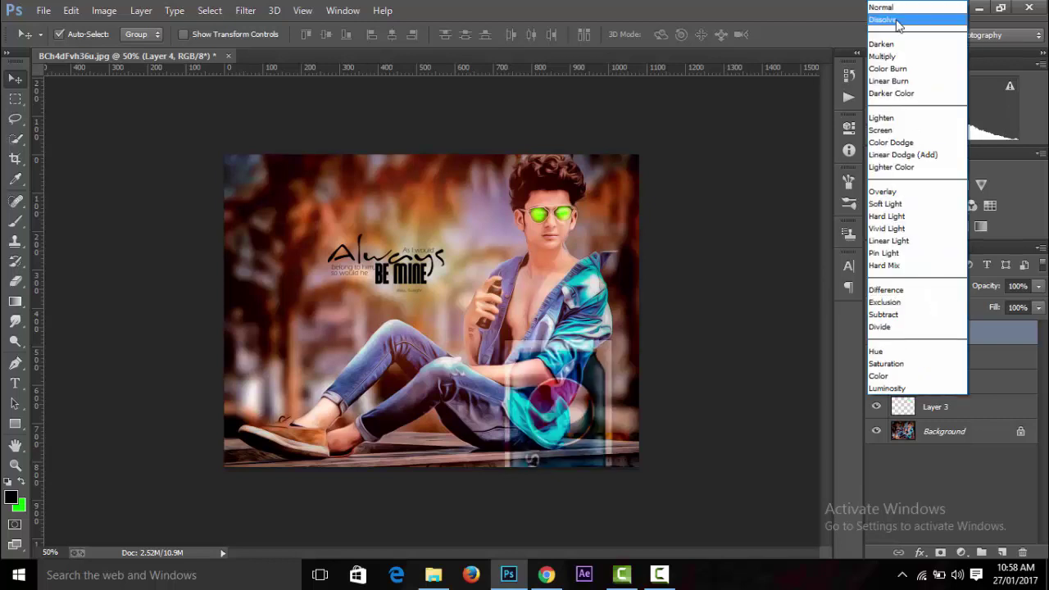
{"action": "left_click", "coordinate": [881, 64]}
{"action": "mouse_move", "coordinate": [588, 328]}
{"action": "left_mouse_down"}
{"action": "mouse_move", "coordinate": [543, 346]}
{"action": "mouse_move", "coordinate": [528, 290]}
{"action": "left_mouse_up"}
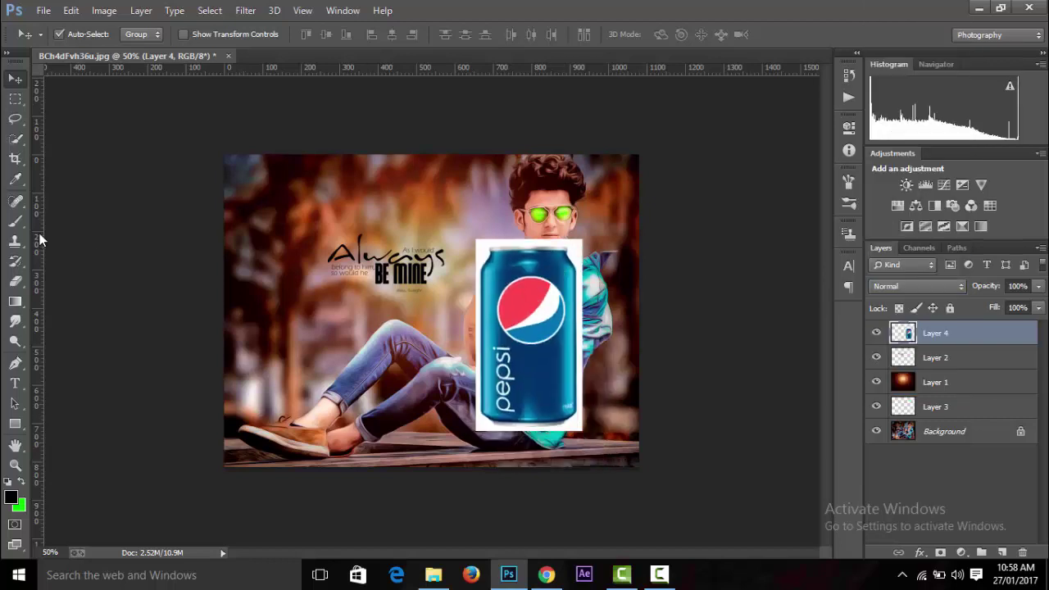
Erase the white background around the Pepsi can with the Magic Eraser
{"action": "left_click", "coordinate": [19, 218]}
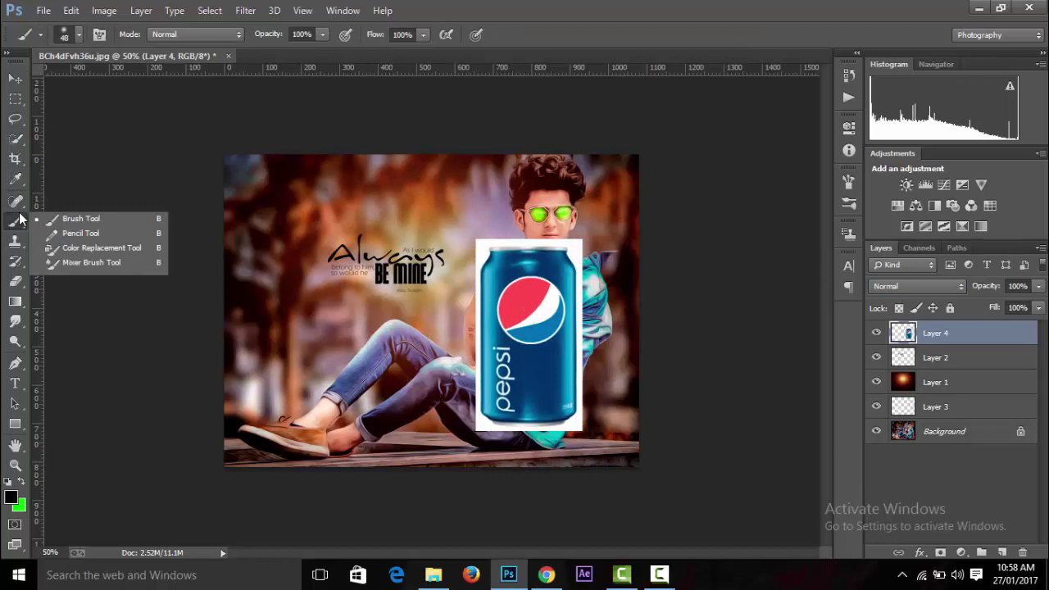
{"action": "left_click", "coordinate": [15, 281]}
{"action": "right_click", "coordinate": [15, 281]}
{"action": "left_click", "coordinate": [82, 307]}
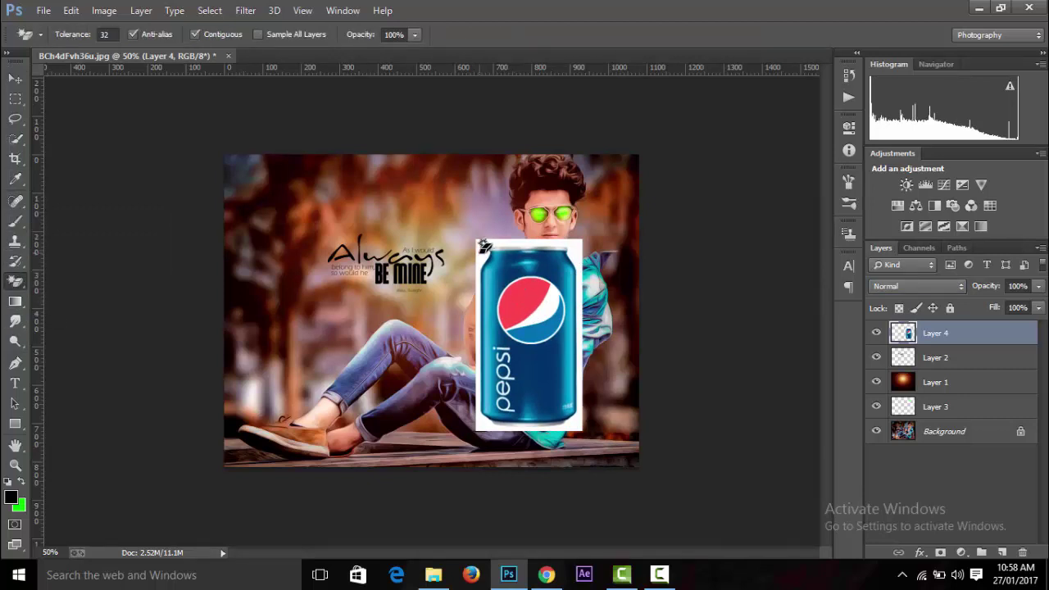
{"action": "left_click", "coordinate": [483, 245]}
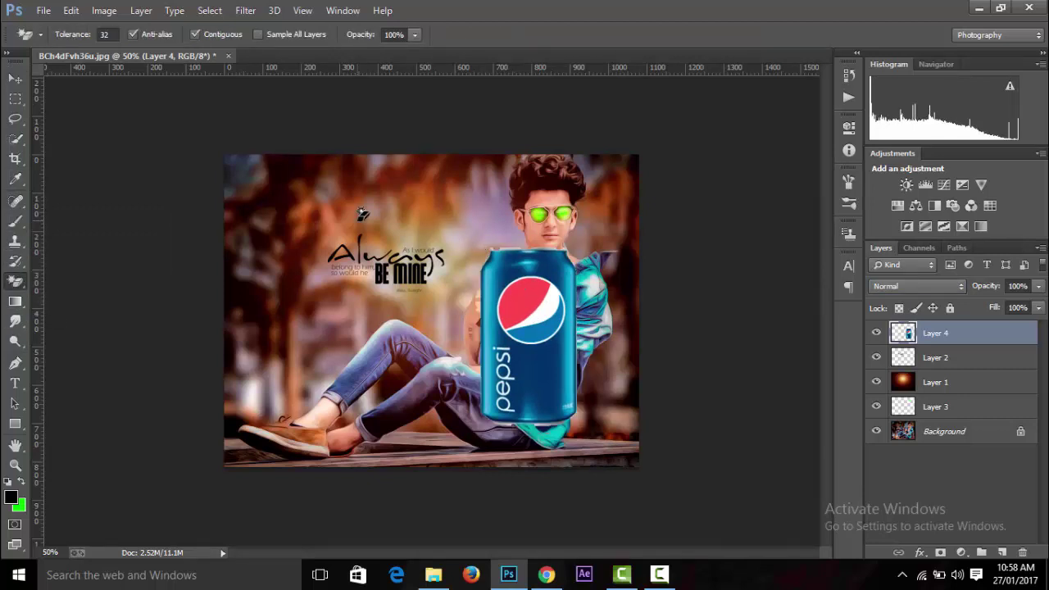
Shrink the Pepsi can and move it onto the bench beside the man
{"action": "key", "text": "v"}
{"action": "key", "text": "ctrl+t"}
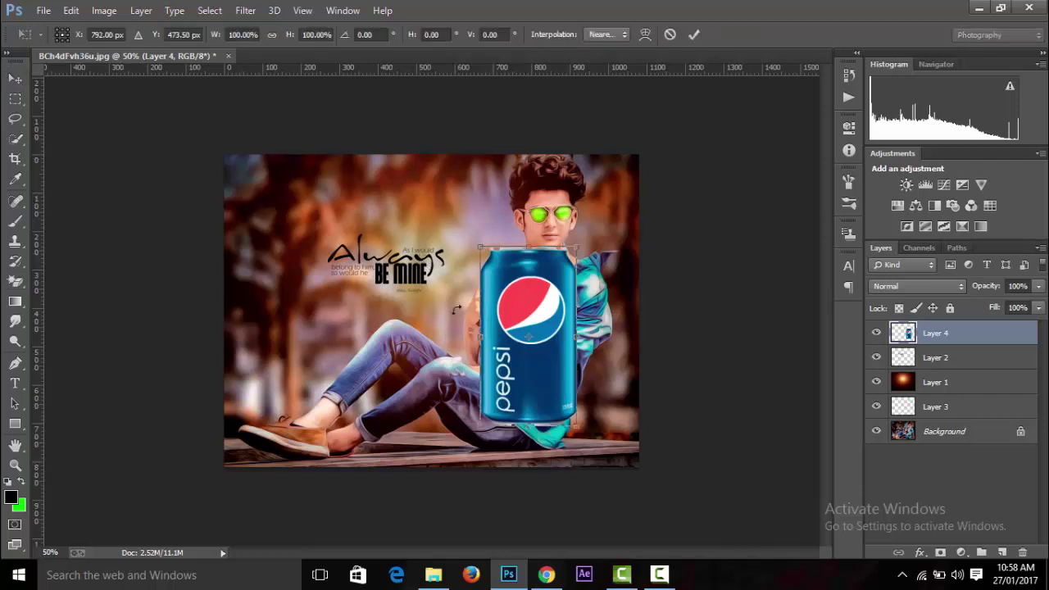
{"action": "left_click_drag", "start_coordinate": [482, 244], "coordinate": [550, 353]}
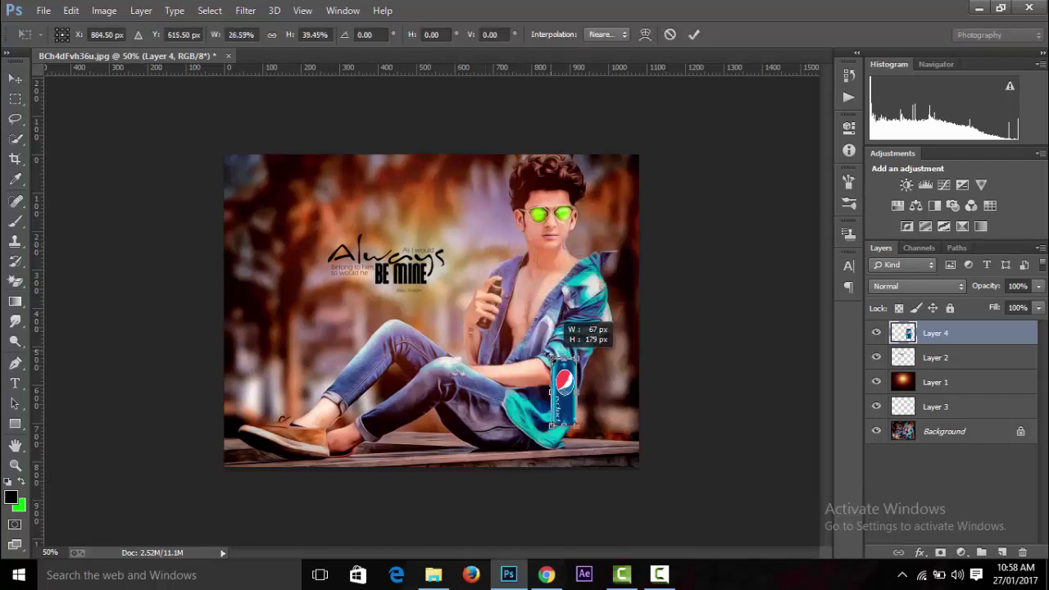
{"action": "left_click", "coordinate": [693, 35]}
{"action": "left_click_drag", "start_coordinate": [566, 399], "coordinate": [604, 422]}
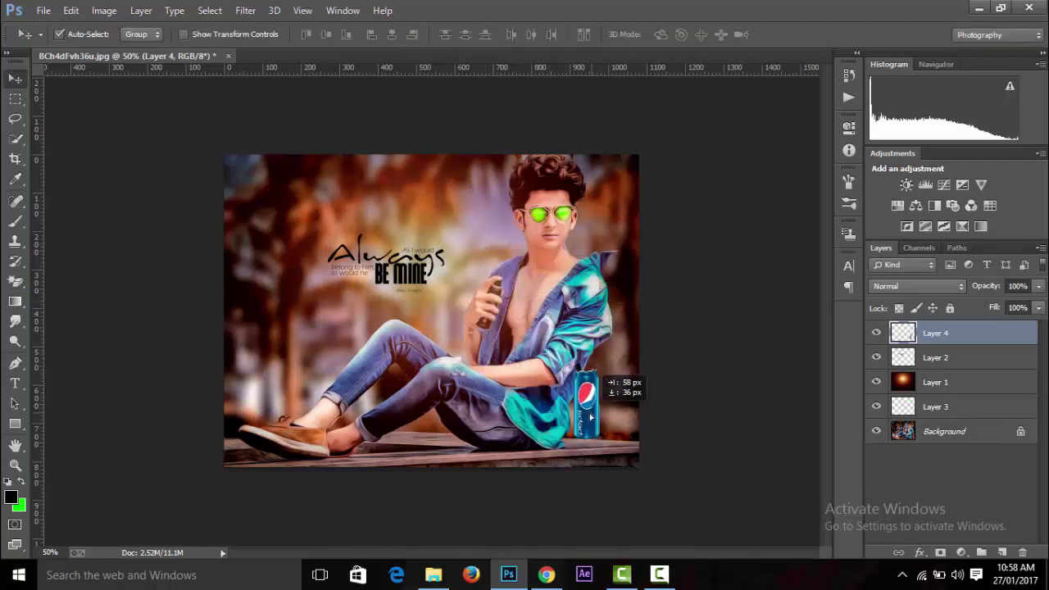
Shorten the Pepsi can from its top and nudge it left onto the bench
{"action": "key", "text": "ctrl+plus"}
{"action": "key", "text": "ctrl+plus"}
{"action": "key", "text": "ctrl+plus"}
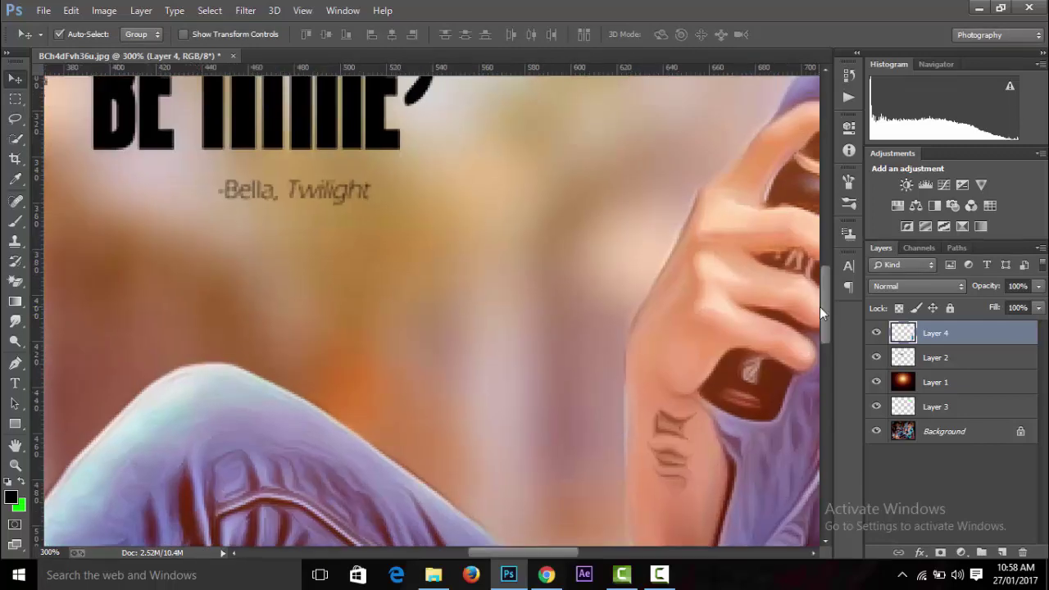
{"action": "left_click_drag", "start_coordinate": [819, 307], "coordinate": [824, 407]}
{"action": "left_click_drag", "start_coordinate": [604, 552], "coordinate": [708, 541]}
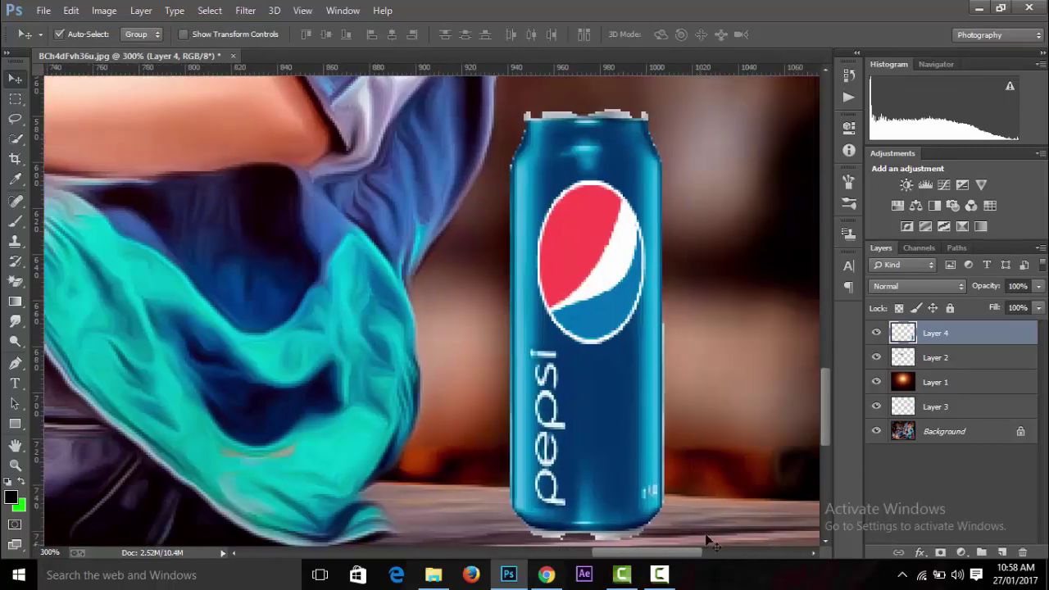
{"action": "key", "text": "ctrl+t"}
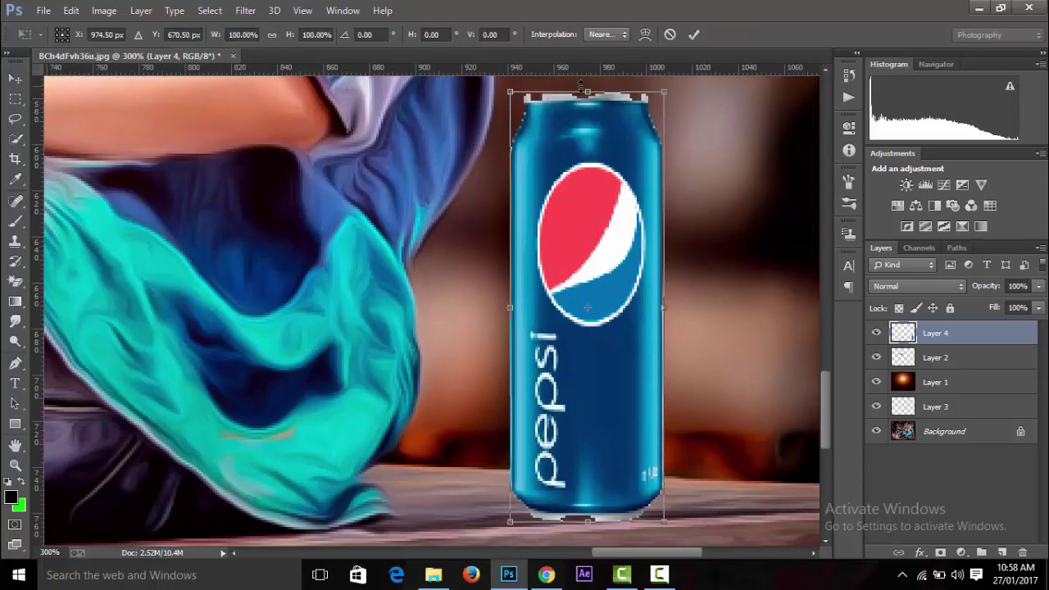
{"action": "left_click_drag", "start_coordinate": [588, 81], "coordinate": [597, 160]}
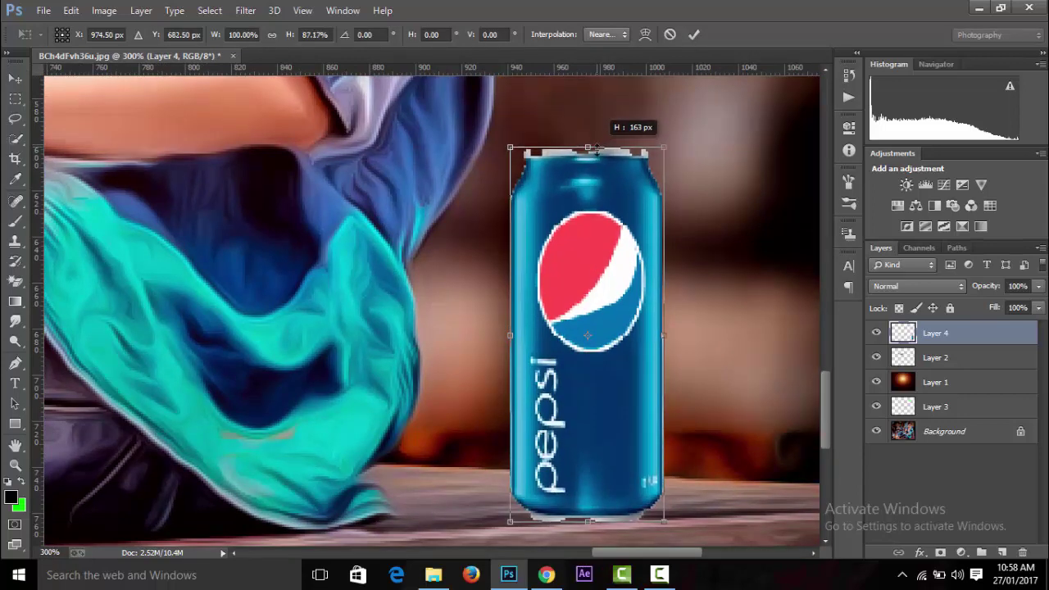
{"action": "left_click", "coordinate": [694, 34]}
{"action": "key", "text": "ctrl+minus"}
{"action": "left_click_drag", "start_coordinate": [567, 326], "coordinate": [541, 336]}
Shrink the can from its top-left corner and make it narrower
{"action": "key", "text": "ctrl+minus"}
{"action": "key", "text": "ctrl+minus"}
{"action": "key", "text": "ctrl+t"}
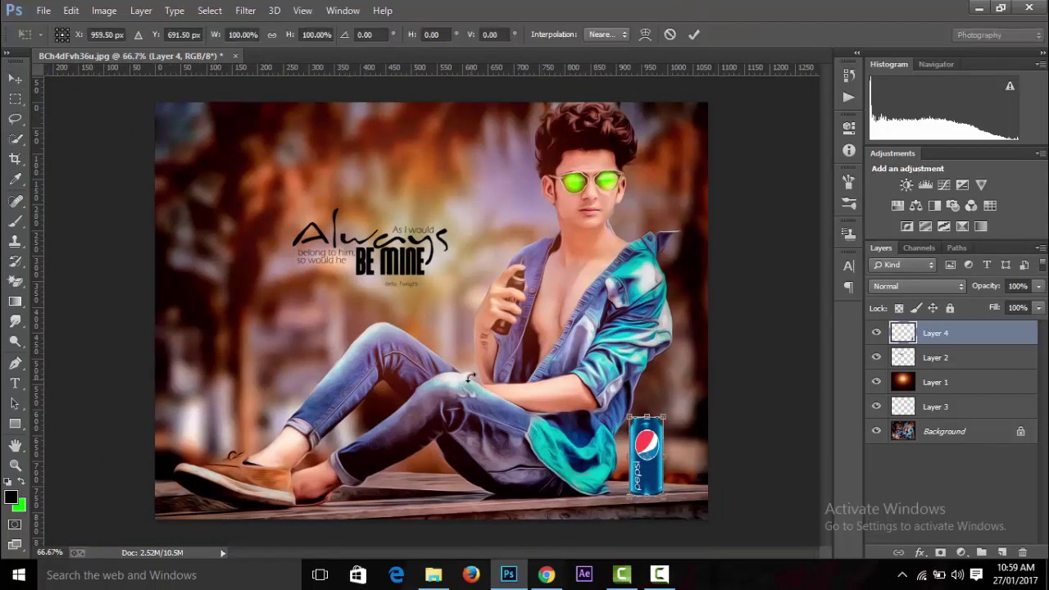
{"action": "left_click_drag", "start_coordinate": [629, 416], "coordinate": [634, 431]}
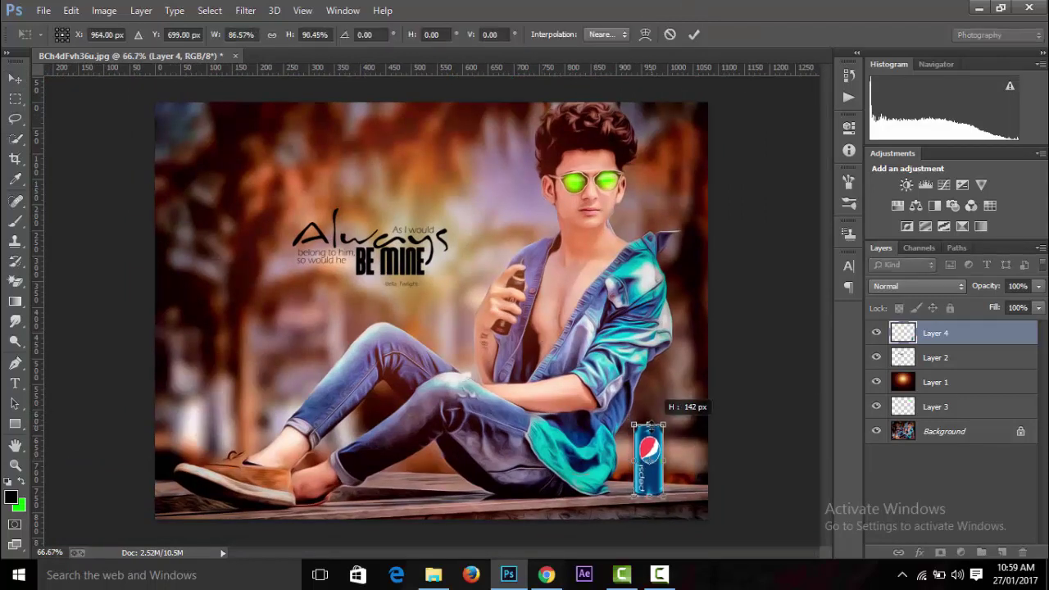
{"action": "left_click_drag", "start_coordinate": [662, 468], "coordinate": [657, 470]}
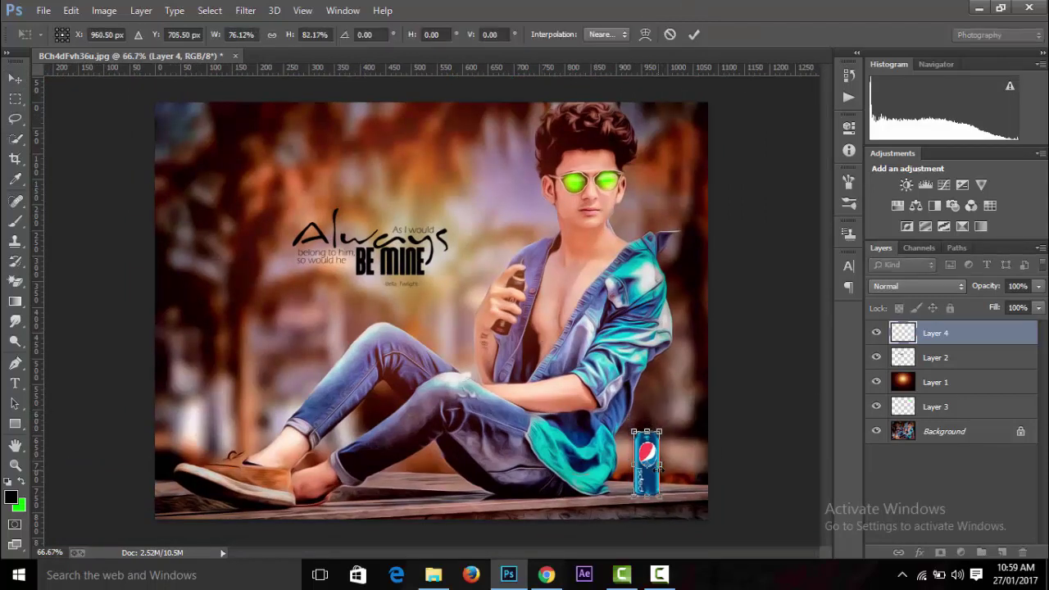
{"action": "left_click", "coordinate": [692, 34]}
Zoom in close and give the can a final shorter, smaller size shifted slightly up-left
{"action": "key", "text": "ctrl+1"}
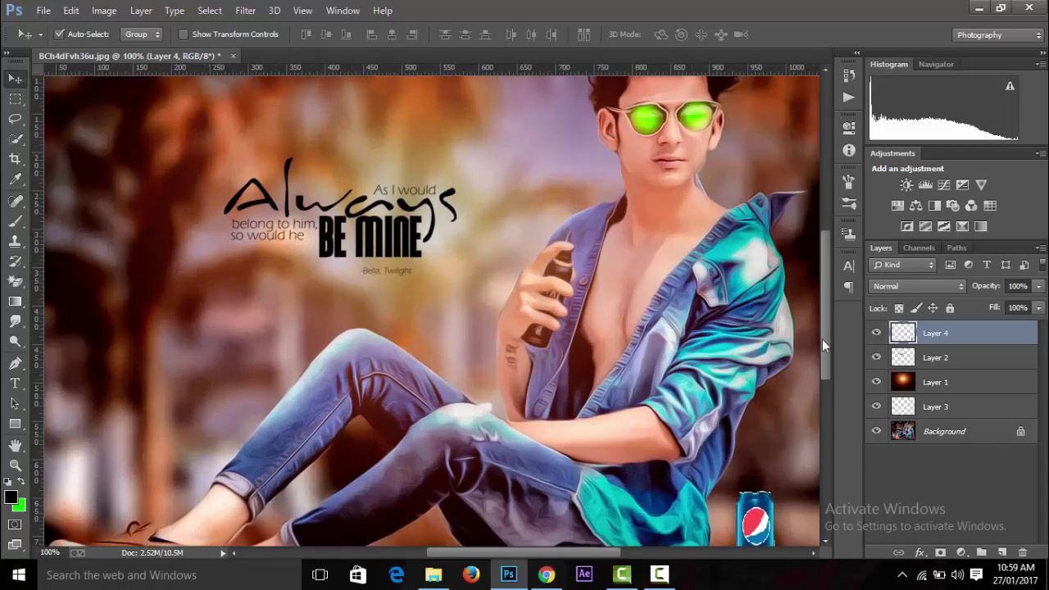
{"action": "scroll", "coordinate": [824, 374], "scroll_direction": "down", "scroll_amount": 5}
{"action": "scroll", "coordinate": [634, 535], "scroll_direction": "right", "scroll_amount": 8}
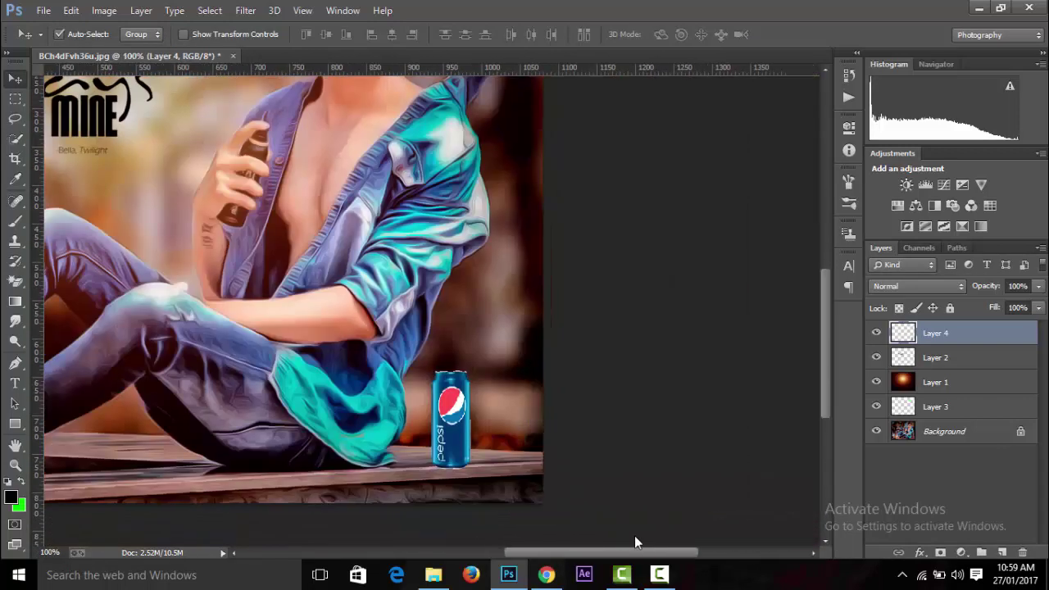
{"action": "key", "text": "ctrl+plus"}
{"action": "left_click_drag", "start_coordinate": [824, 332], "coordinate": [824, 371]}
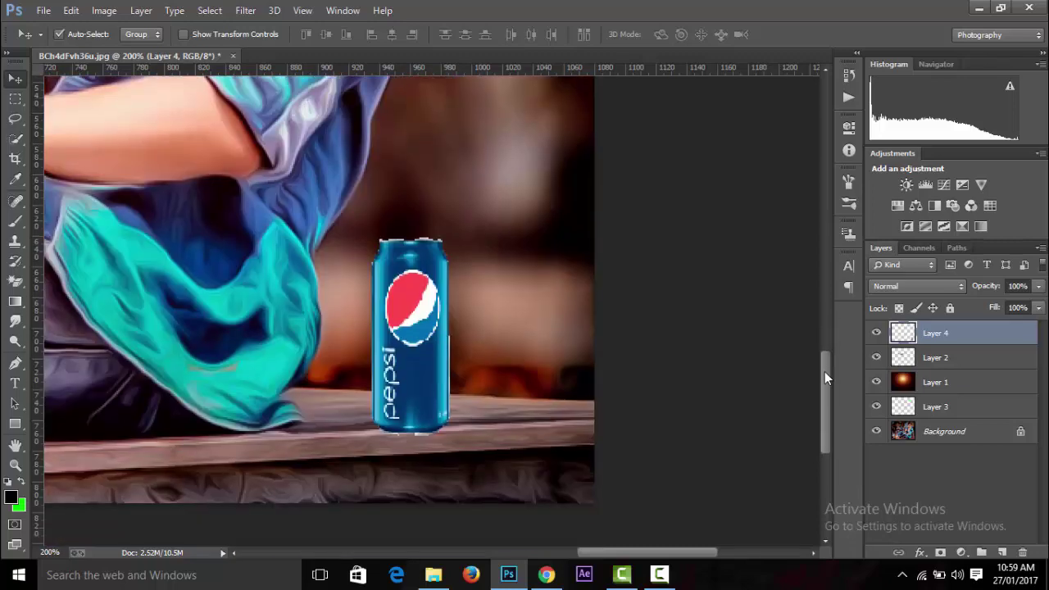
{"action": "key", "text": "ctrl+plus"}
{"action": "key", "text": "ctrl+t"}
{"action": "left_click_drag", "start_coordinate": [422, 207], "coordinate": [422, 224]}
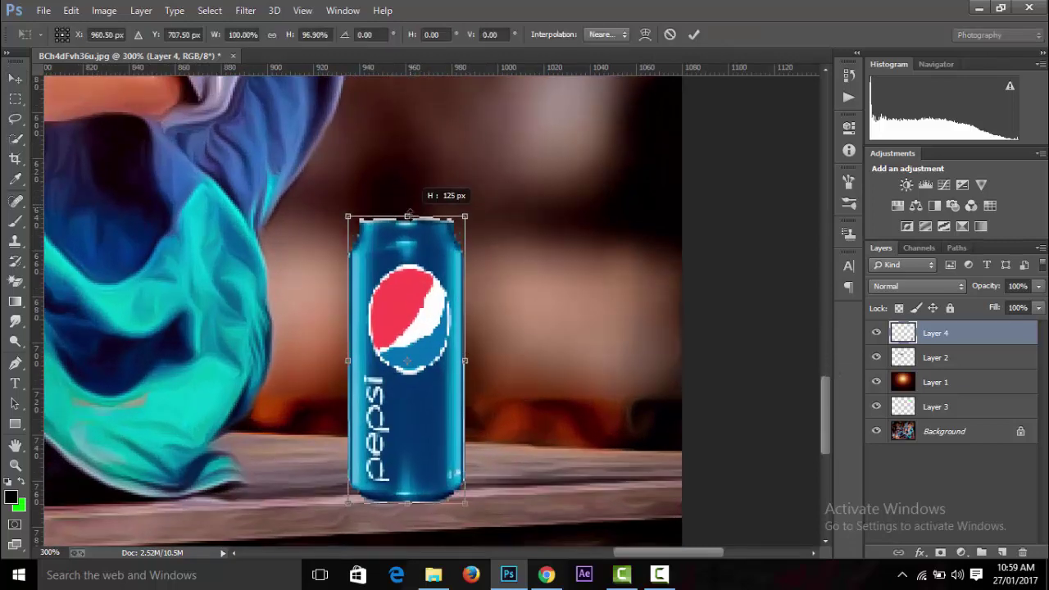
{"action": "left_click_drag", "start_coordinate": [428, 354], "coordinate": [414, 344]}
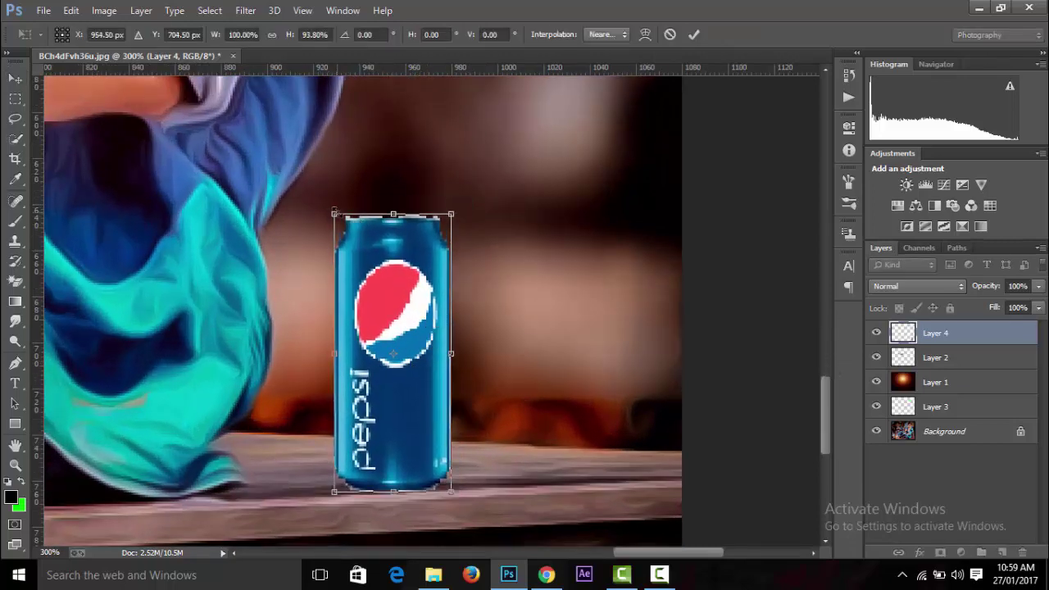
{"action": "left_click_drag", "start_coordinate": [334, 213], "coordinate": [343, 258]}
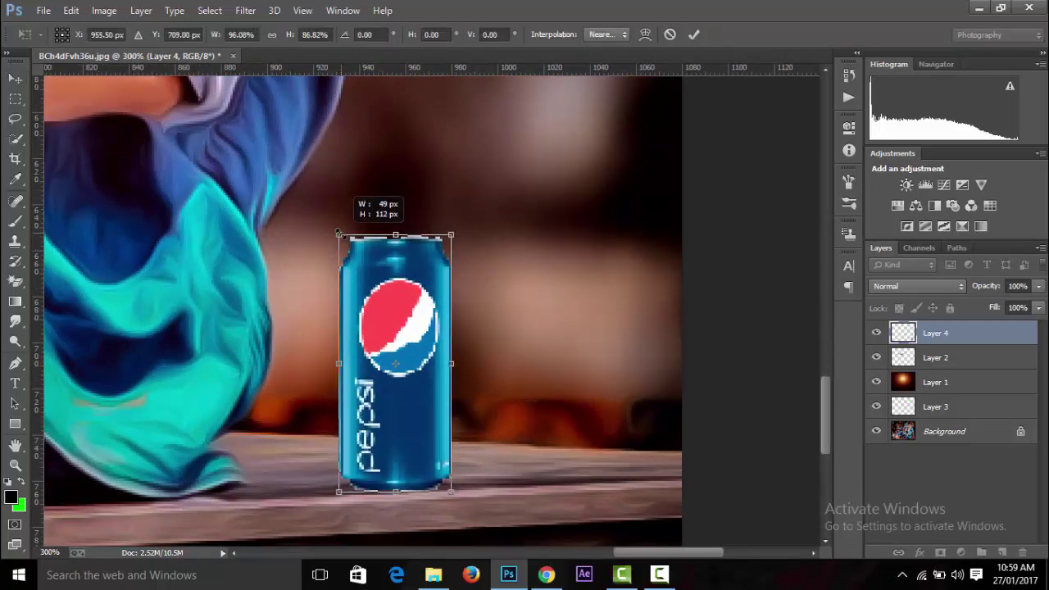
{"action": "left_click", "coordinate": [693, 35]}
{"action": "key", "text": "ctrl+0"}
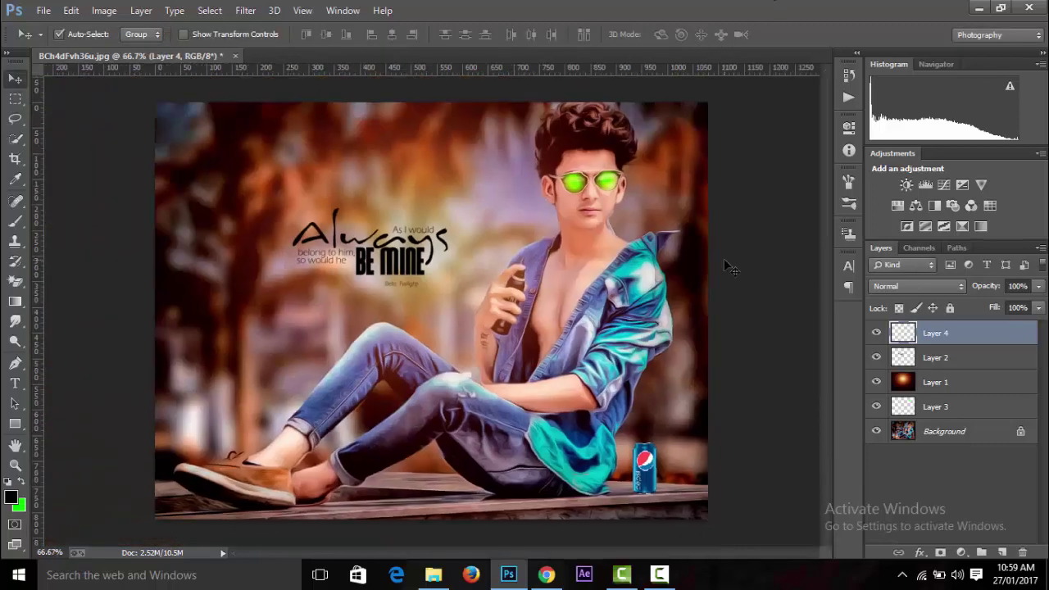
{"action": "key", "text": "ctrl+plus"}
Add a new layer and paint a dark soft-brush stroke beside the can's base
{"action": "left_click_drag", "start_coordinate": [582, 552], "coordinate": [623, 551]}
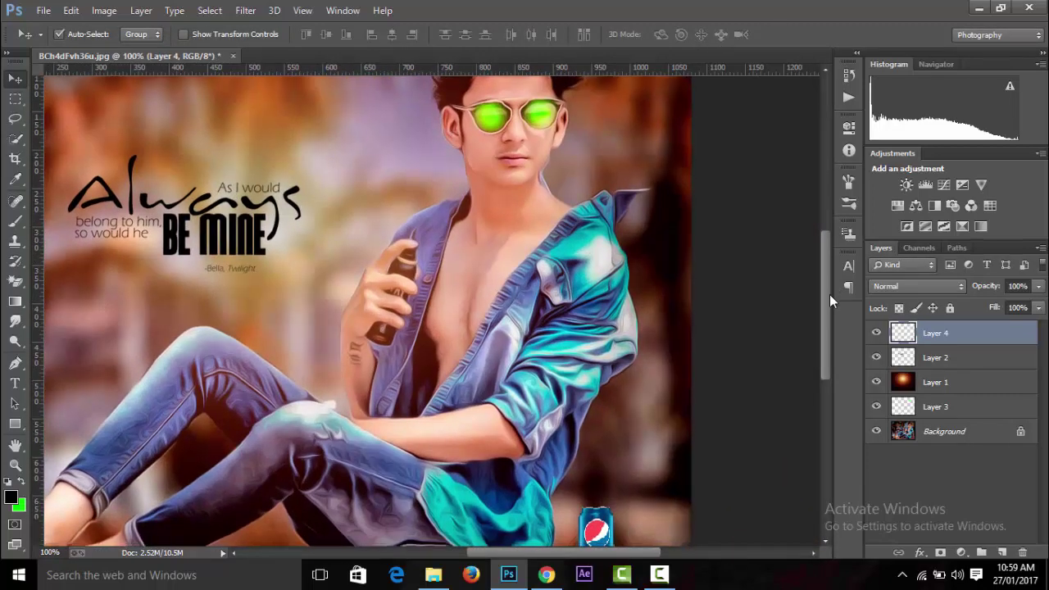
{"action": "left_click_drag", "start_coordinate": [826, 294], "coordinate": [828, 401]}
{"action": "key", "text": "ctrl+plus"}
{"action": "left_click_drag", "start_coordinate": [627, 554], "coordinate": [674, 559]}
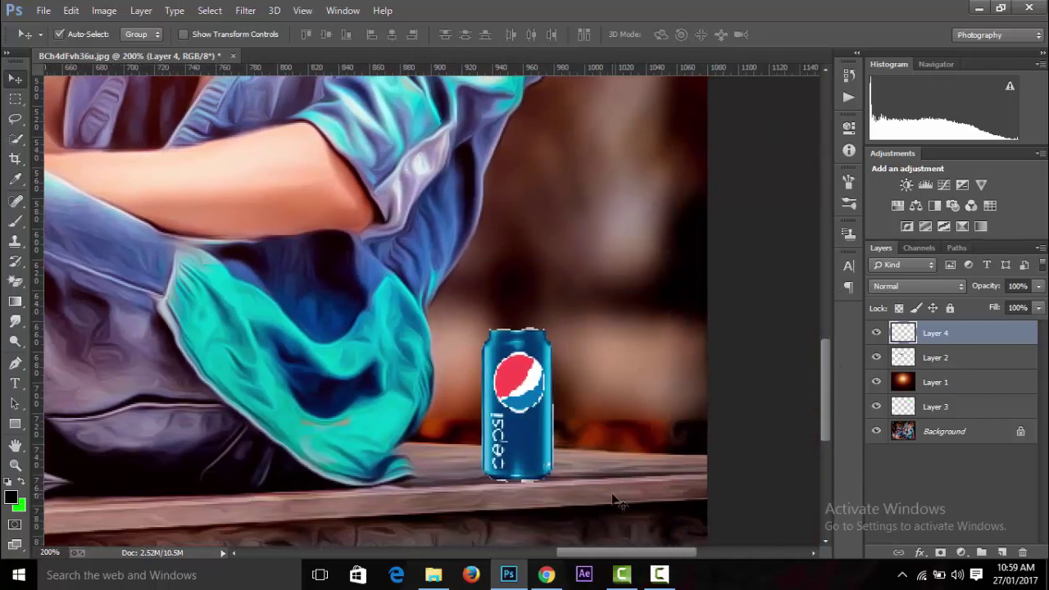
{"action": "left_click", "coordinate": [1002, 553]}
{"action": "left_click", "coordinate": [14, 226]}
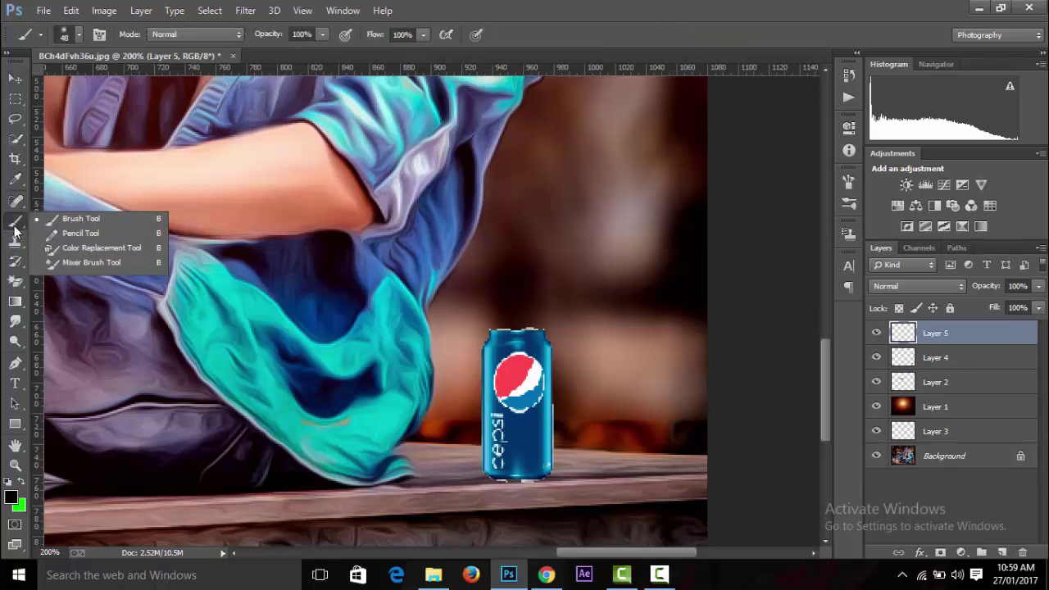
{"action": "left_click_drag", "start_coordinate": [592, 453], "coordinate": [588, 460]}
Scale the stroke flat and wide beneath the can to form its shadow
{"action": "key", "text": "ctrl+t"}
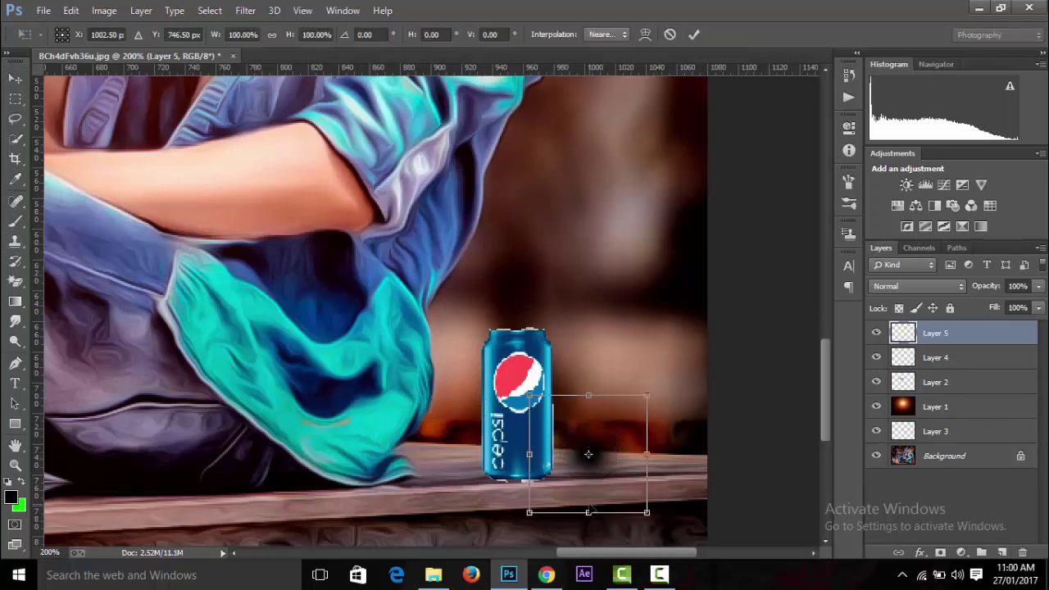
{"action": "mouse_move", "coordinate": [588, 513]}
{"action": "left_mouse_down"}
{"action": "mouse_move", "coordinate": [588, 435]}
{"action": "mouse_move", "coordinate": [543, 485]}
{"action": "mouse_move", "coordinate": [510, 454]}
{"action": "left_mouse_up"}
{"action": "mouse_move", "coordinate": [570, 477]}
{"action": "left_mouse_down"}
{"action": "mouse_move", "coordinate": [587, 478]}
{"action": "mouse_move", "coordinate": [555, 494]}
{"action": "left_mouse_up"}
{"action": "left_click", "coordinate": [701, 34]}
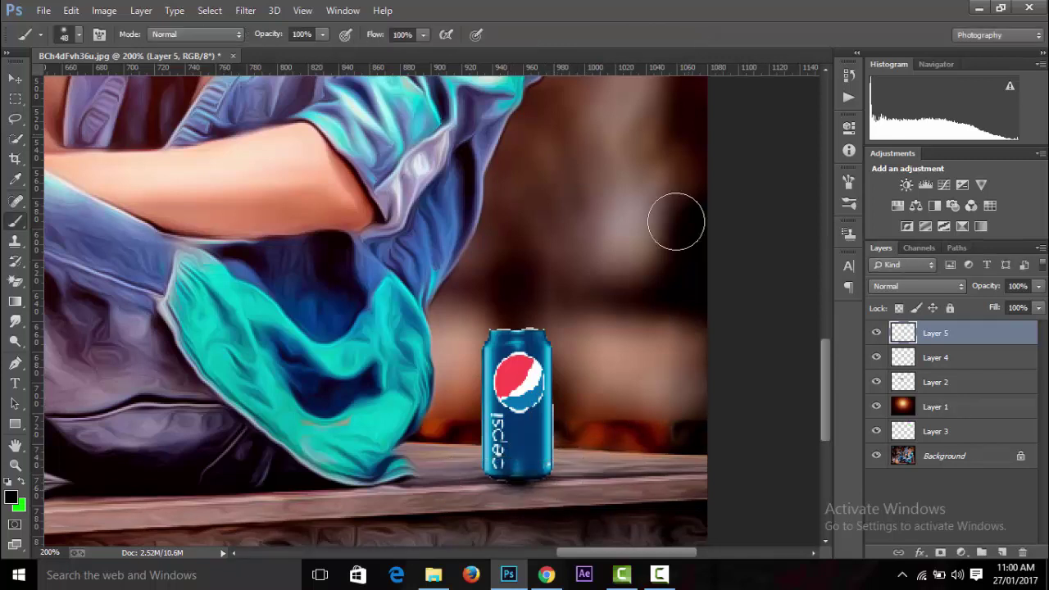